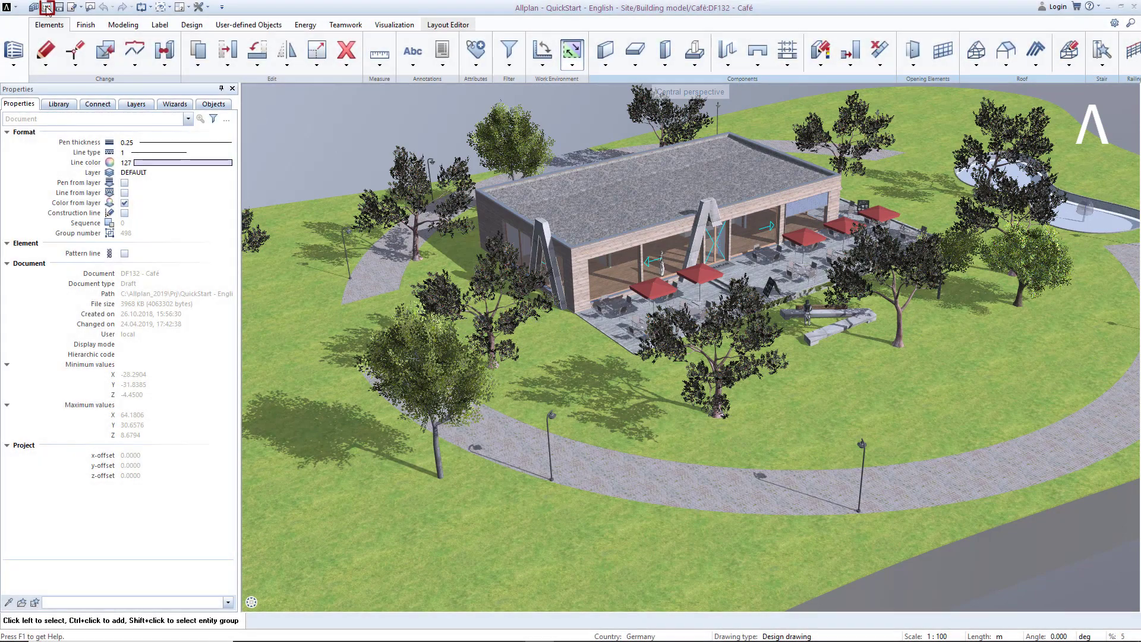
- Load the favorite Lesson 8 - 1 start.xml into the QuickStart - English building structure
left_click(46, 7)
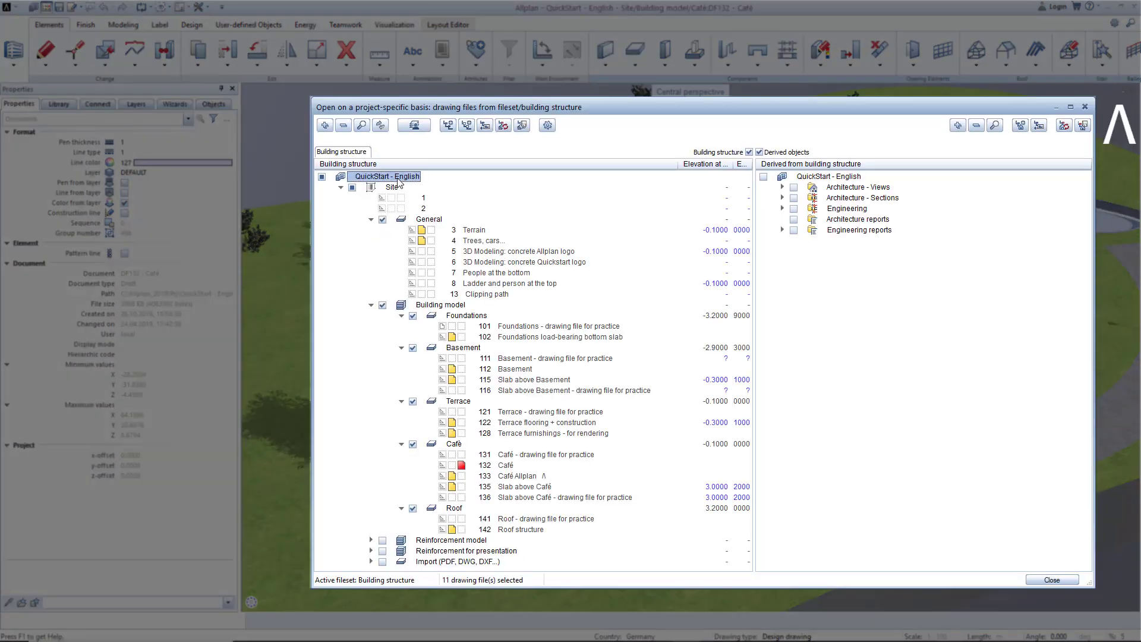
right_click(398, 181)
left_click(419, 196)
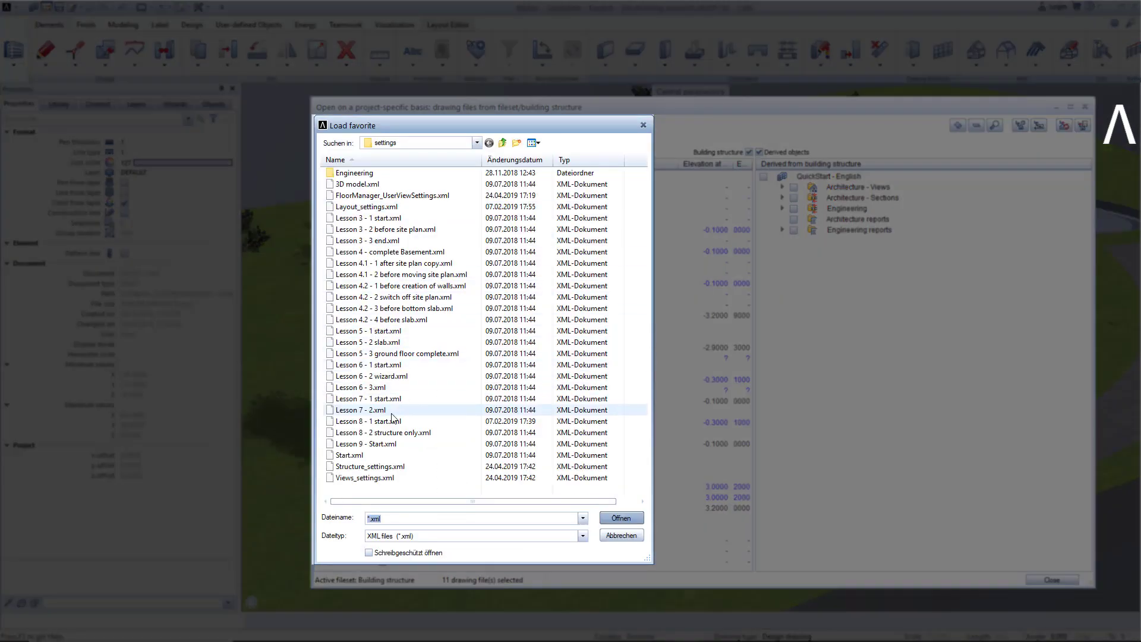
left_click(389, 421)
left_click(621, 518)
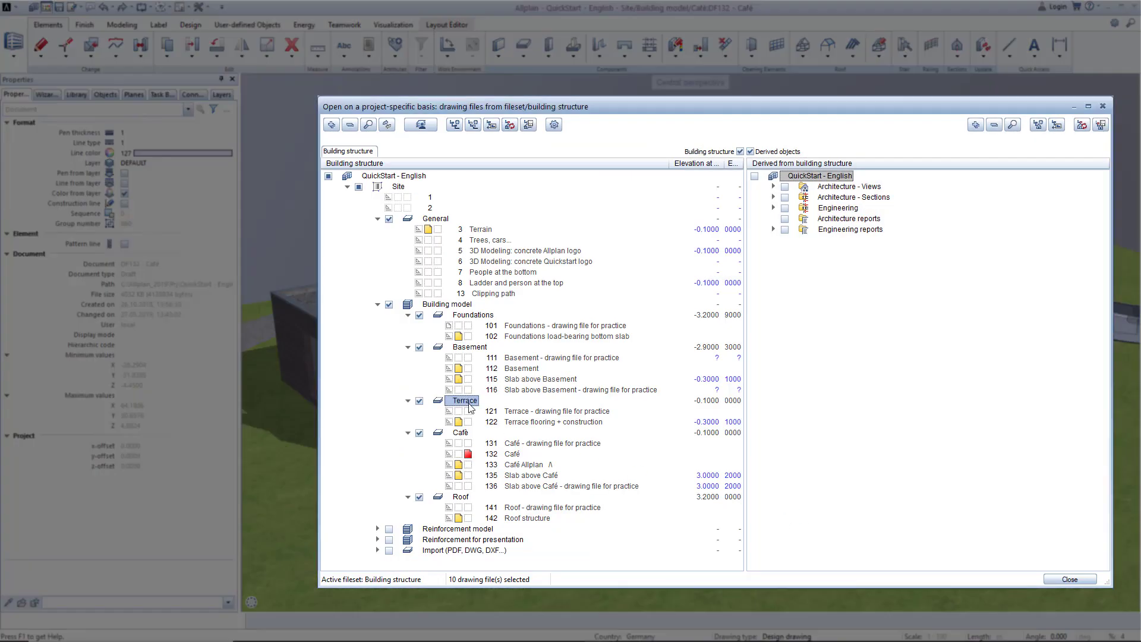
- Assign drawing file 128 to the Terrace structural level and close the building structure
right_click(464, 401)
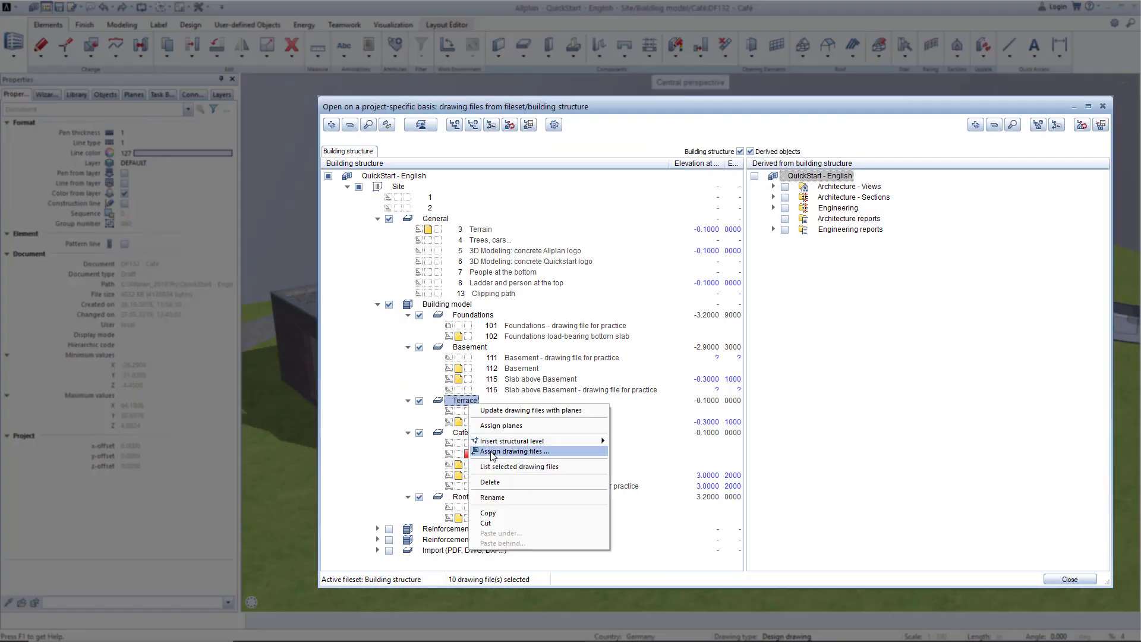
left_click(491, 451)
type("128")
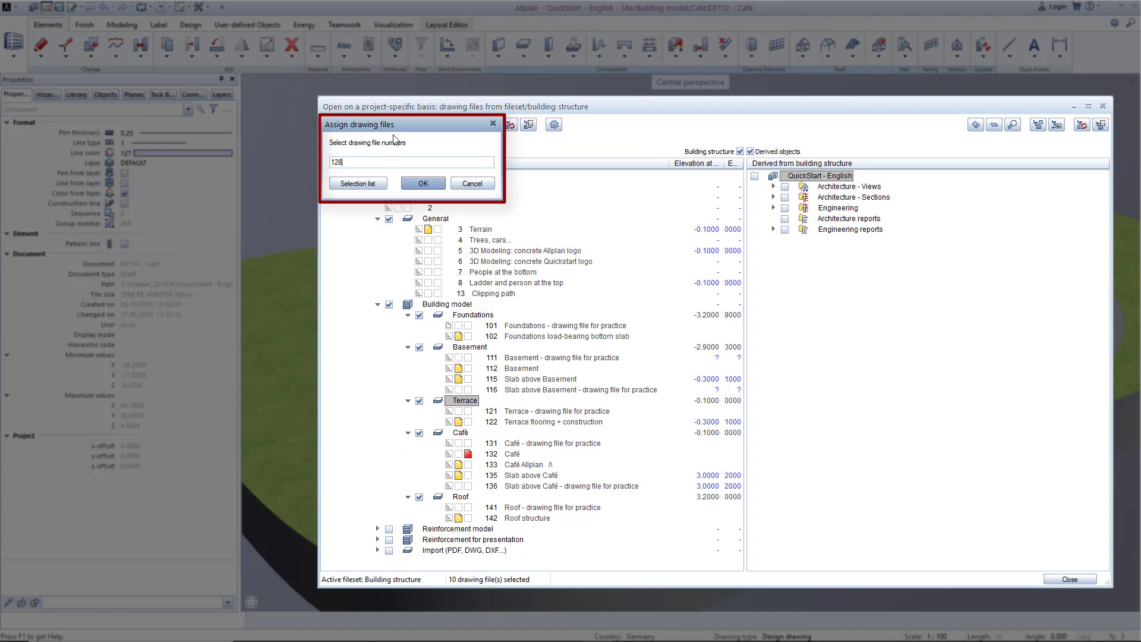
left_click(411, 183)
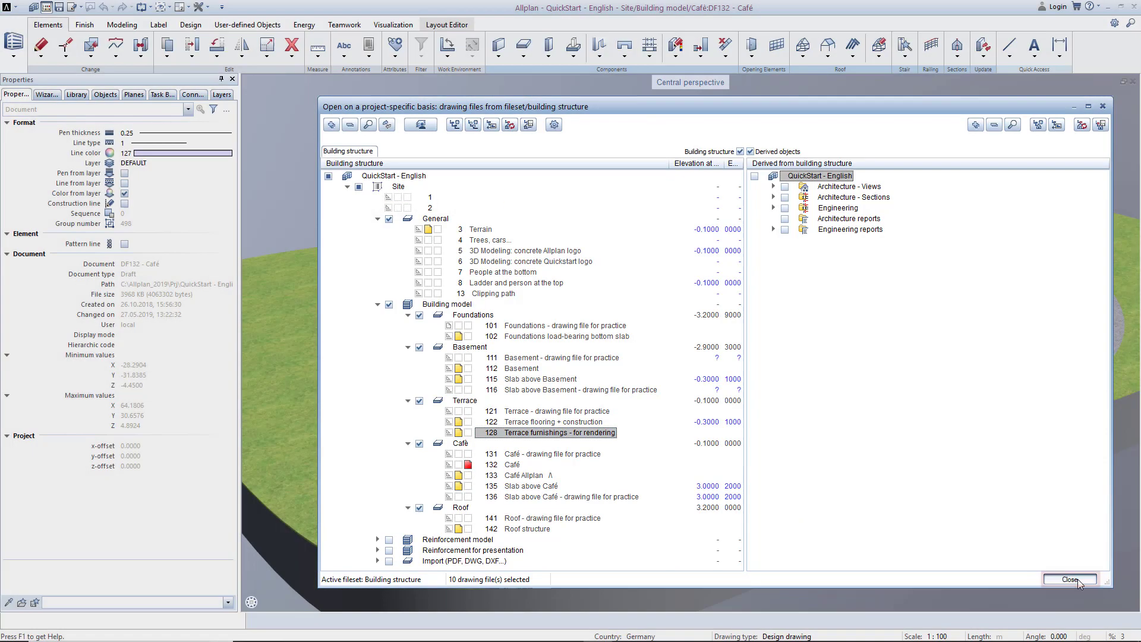
left_click(1070, 579)
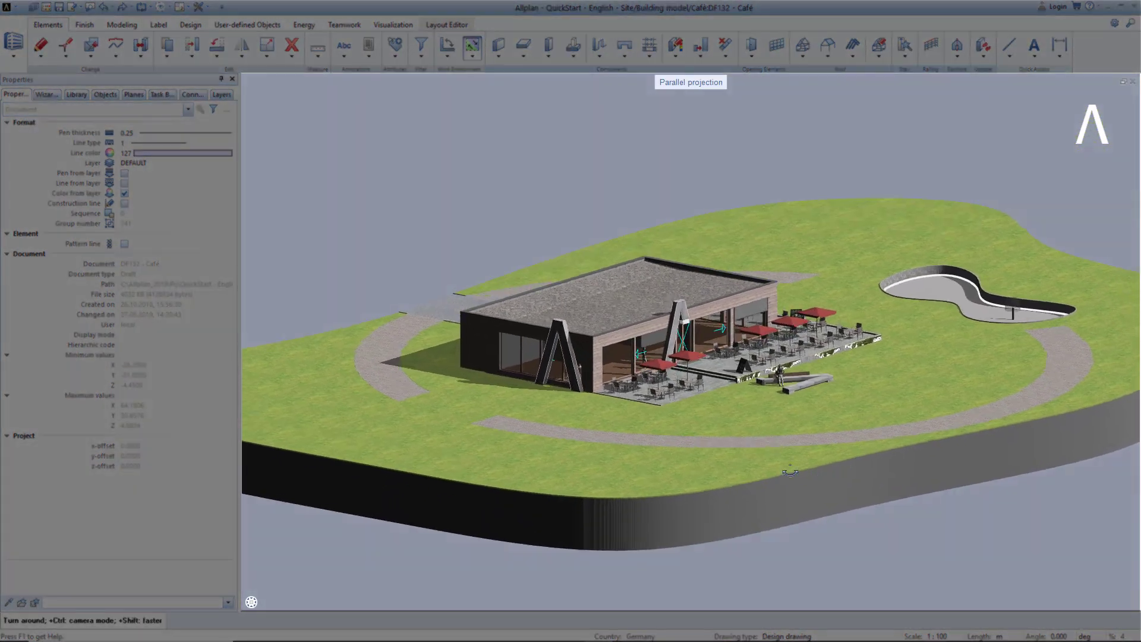
- Raise the shade on the café's end window beside the terrace by changing its opening ratio to 2.590
middle_click_drag(789, 472, 895, 434)
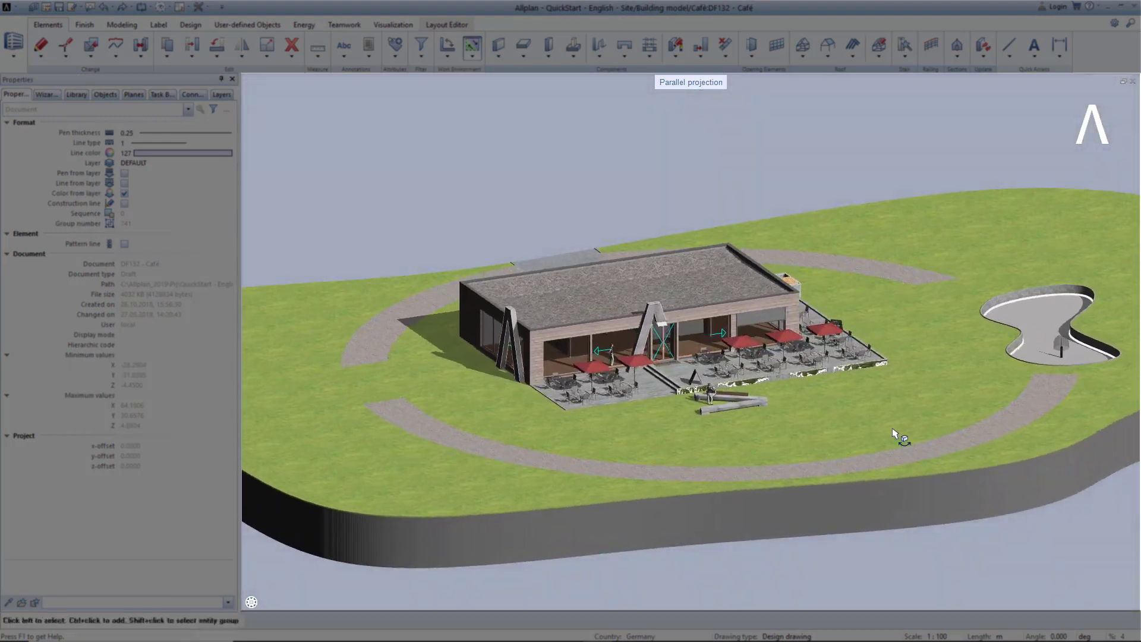
scroll(895, 434, "up", 5)
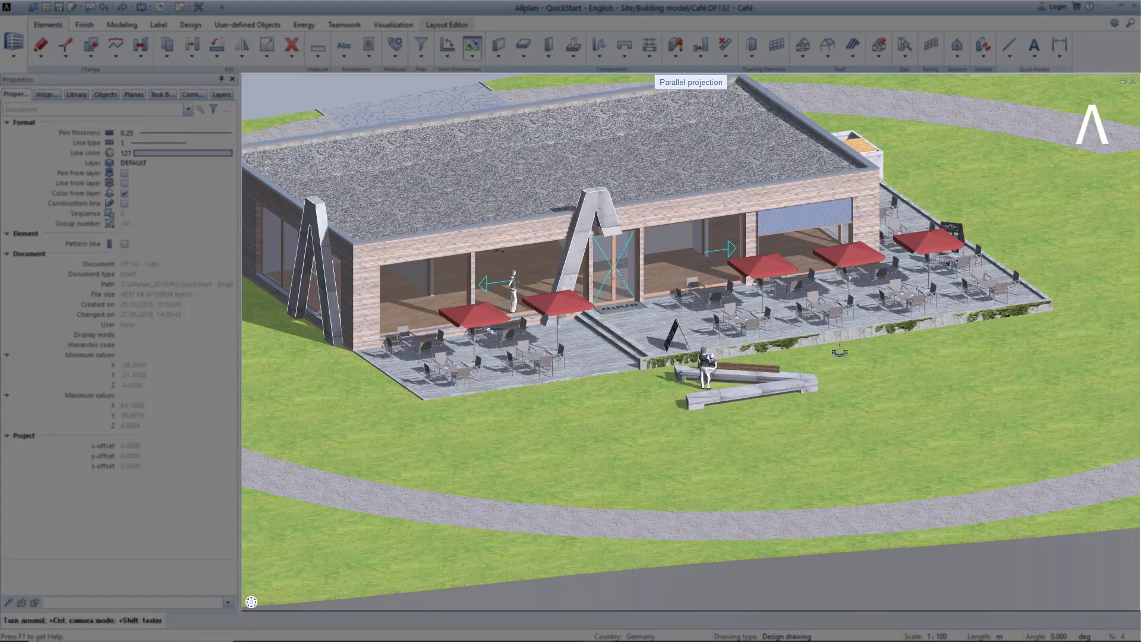
middle_click_drag(839, 352, 790, 135)
scroll(790, 136, "up", 3)
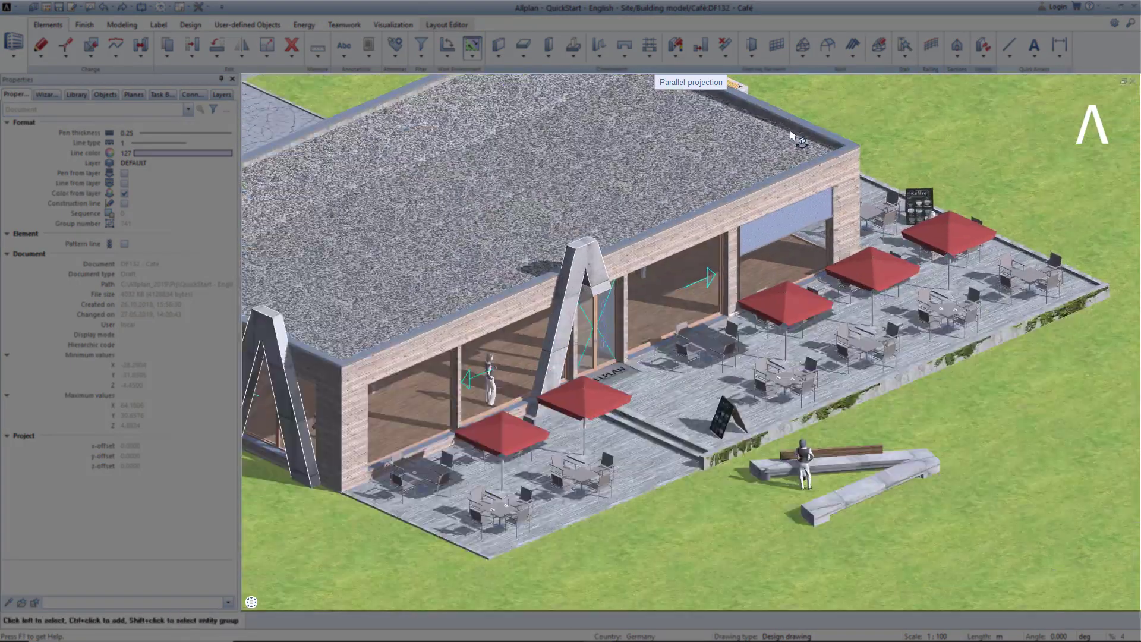
scroll(790, 136, "up", 1)
scroll(790, 140, "up", 2)
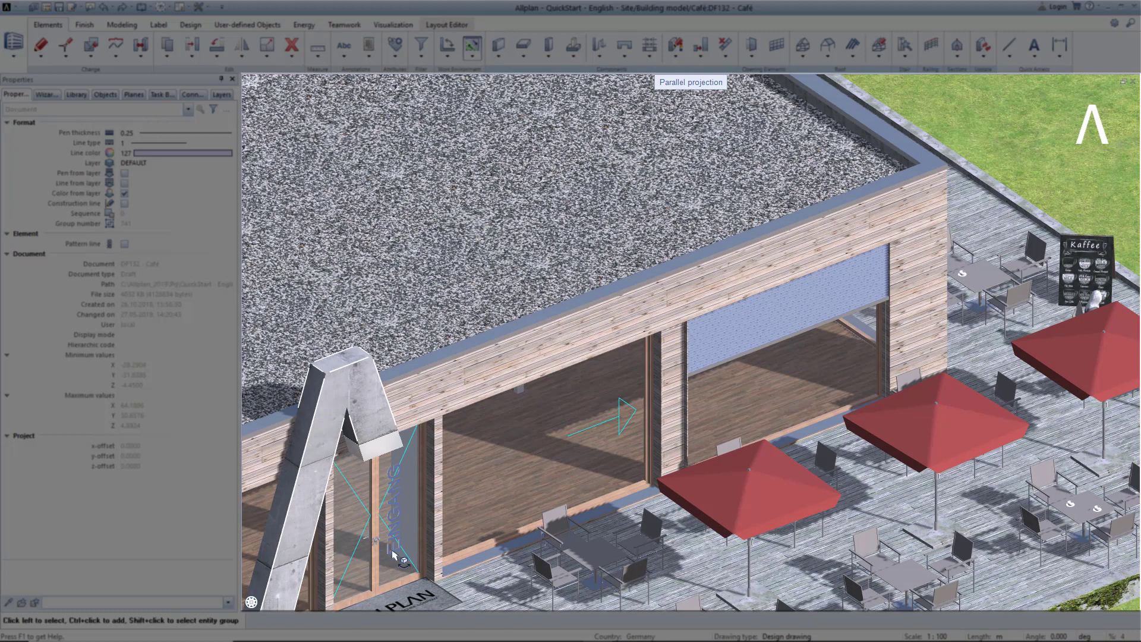
mouse_move(295, 602)
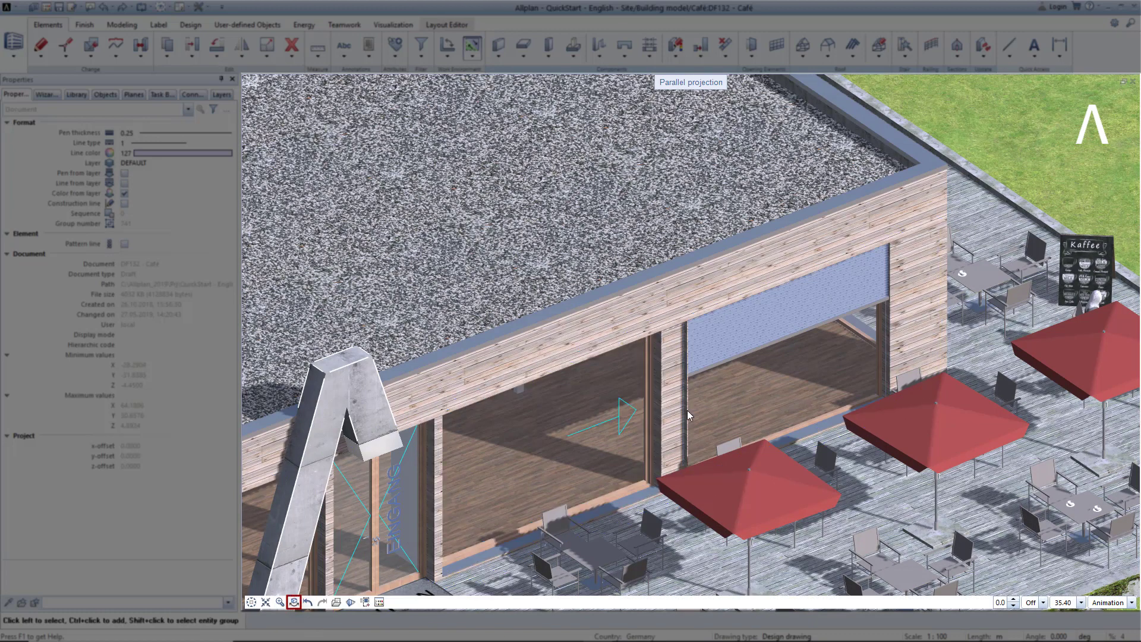
double_click(765, 332)
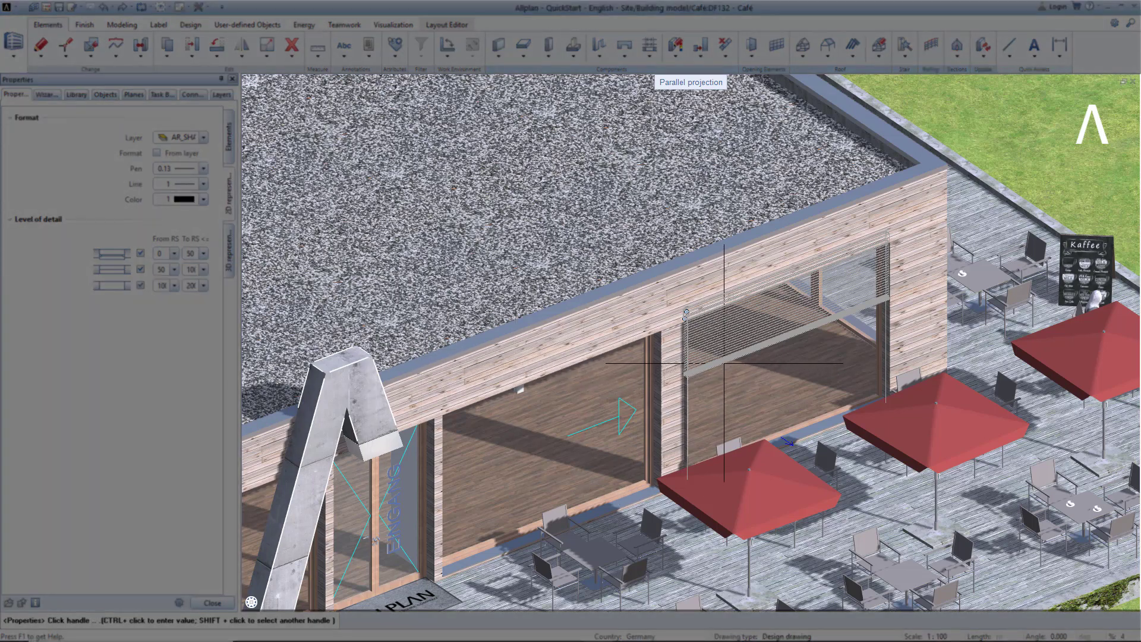
left_click(760, 333)
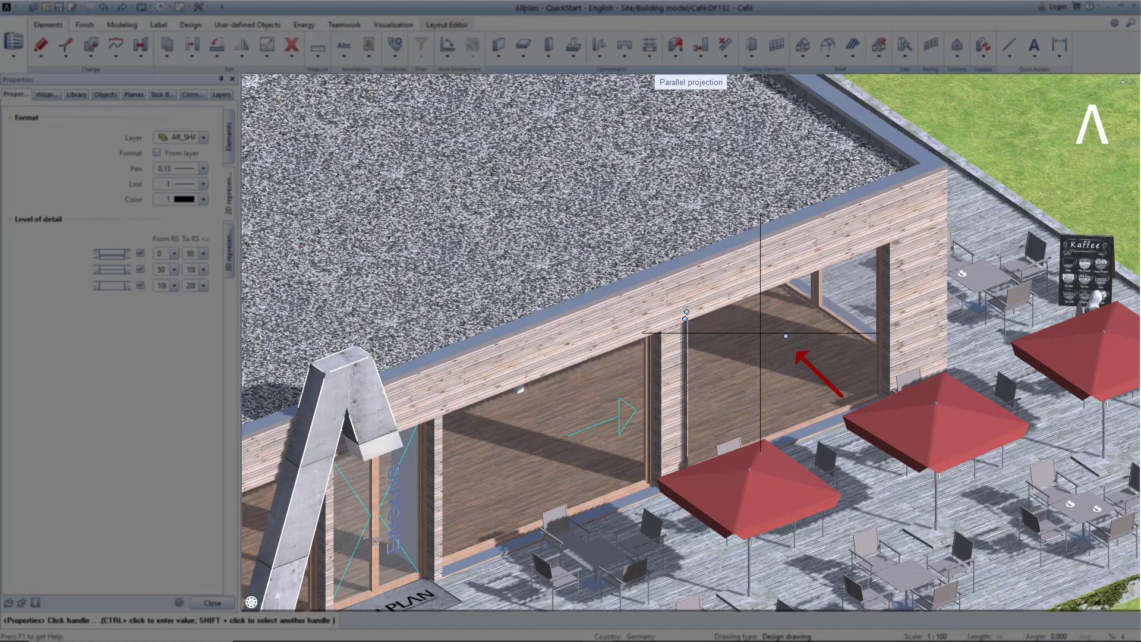
left_click(760, 333)
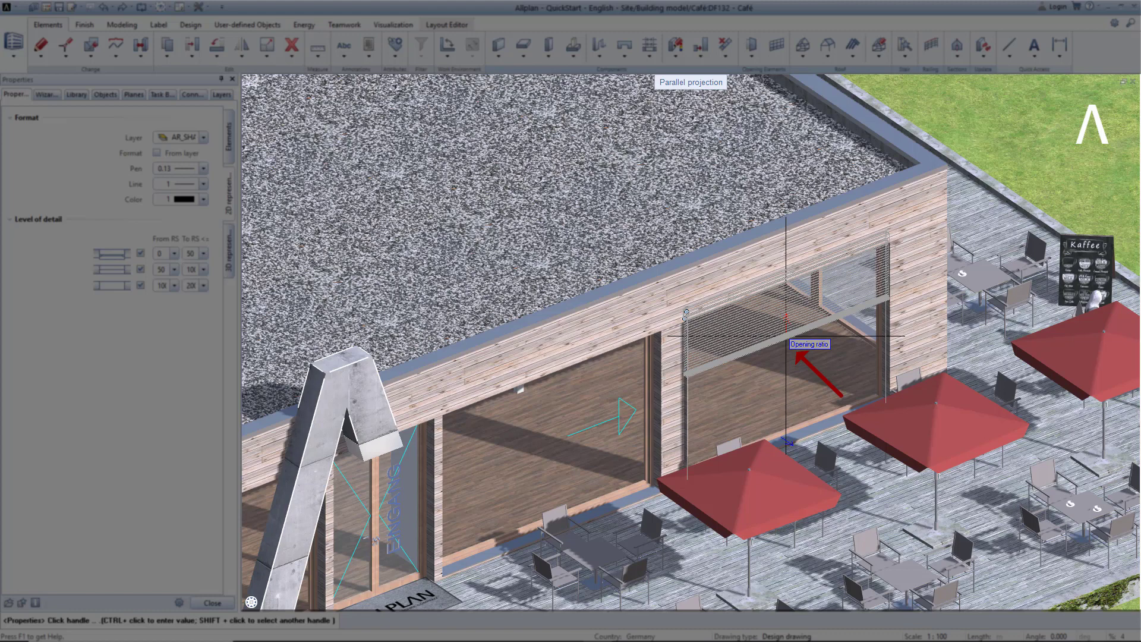
left_click(785, 336)
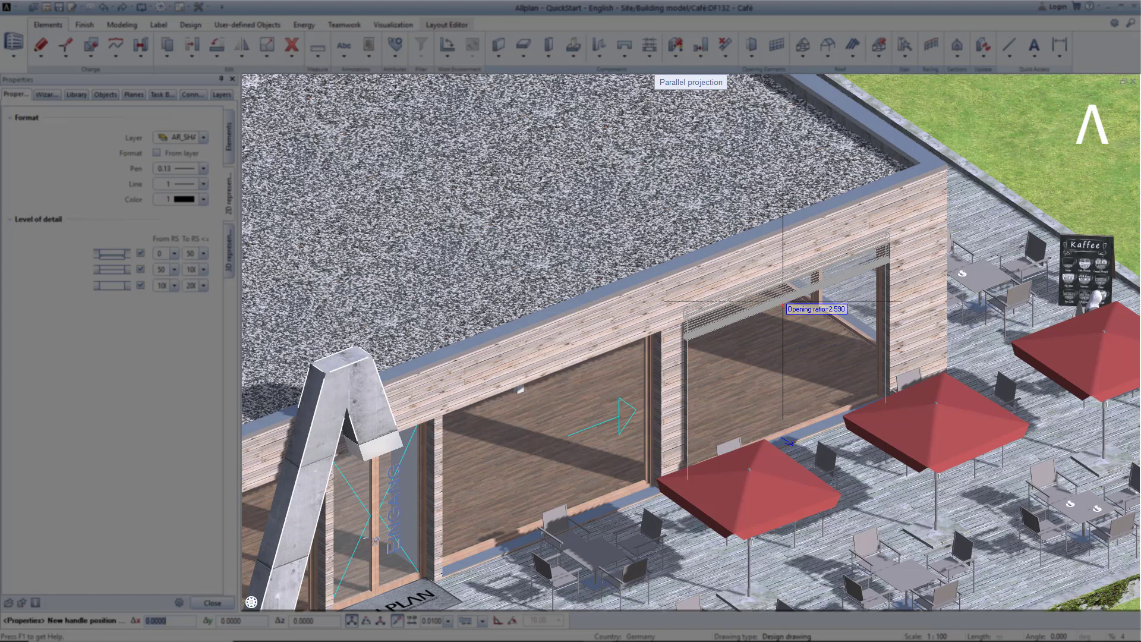
left_click(783, 300)
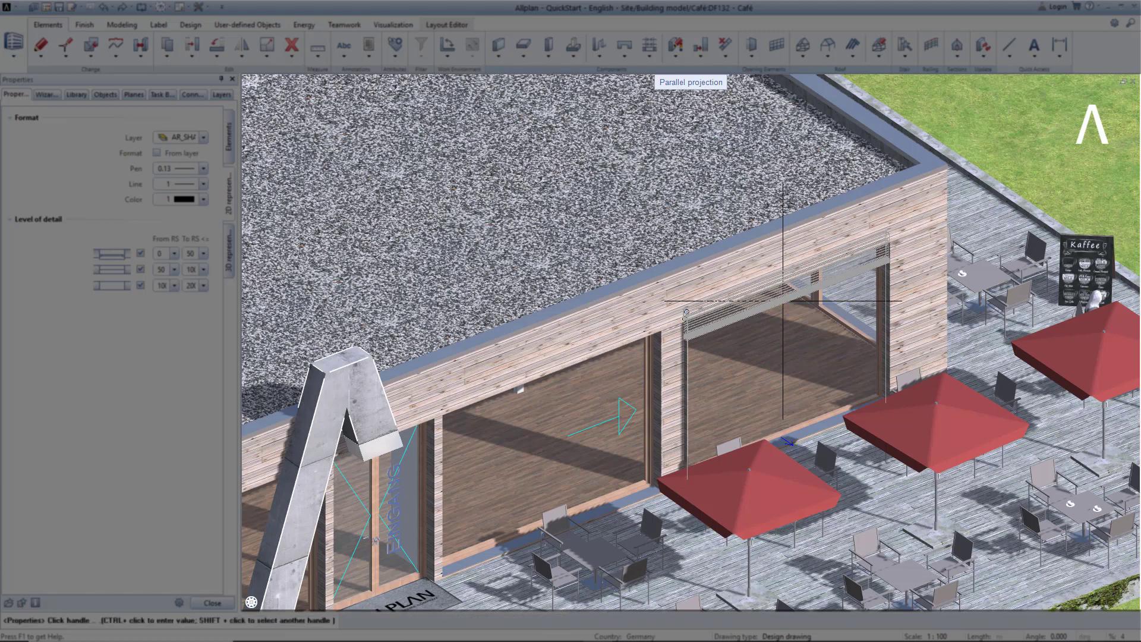
key("Escape")
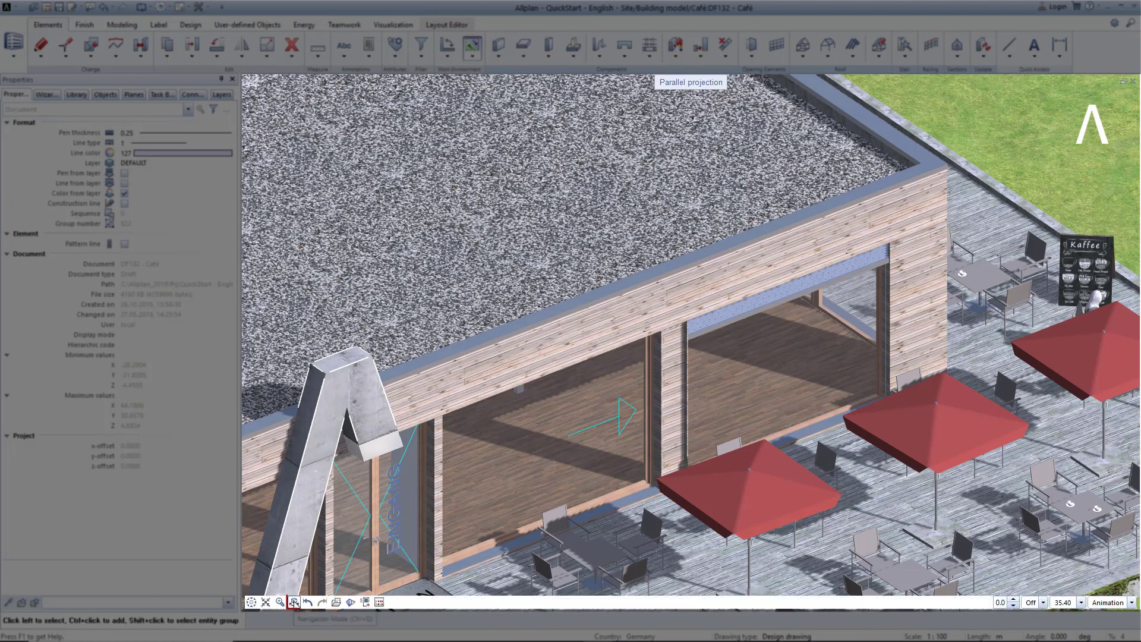
- Examine the café's window front with the raised shade and the furnished terrace in the 3D model
left_click(293, 602)
scroll(588, 392, "down", 5)
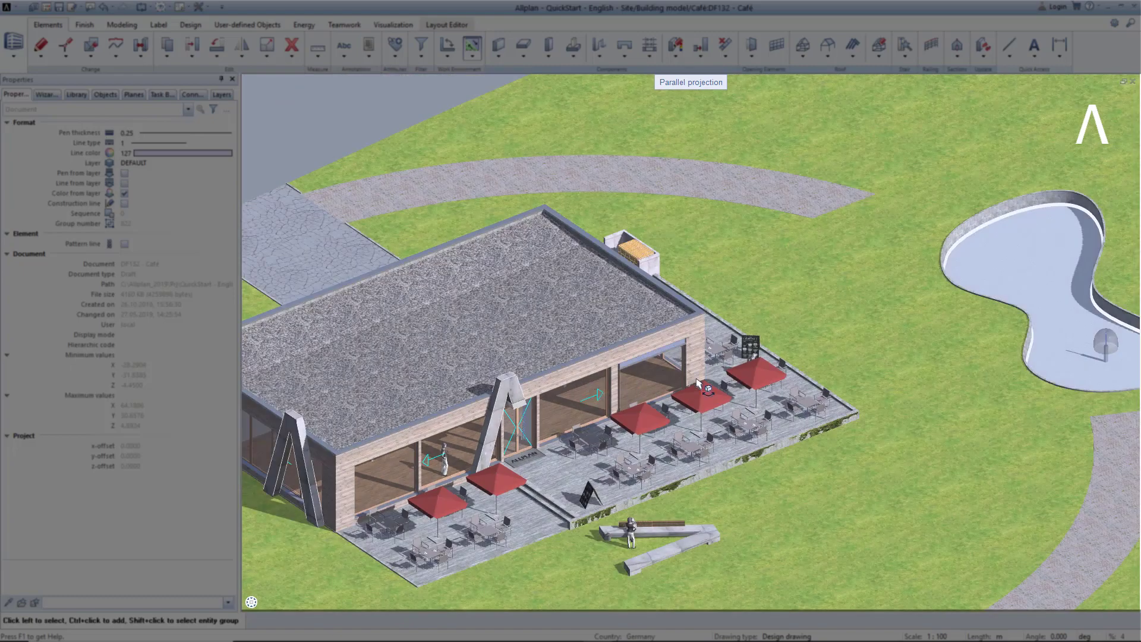
scroll(699, 383, "down", 3)
left_click_drag(699, 383, 674, 418)
scroll(576, 444, "up", 3)
scroll(575, 444, "up", 2)
scroll(674, 417, "up", 3)
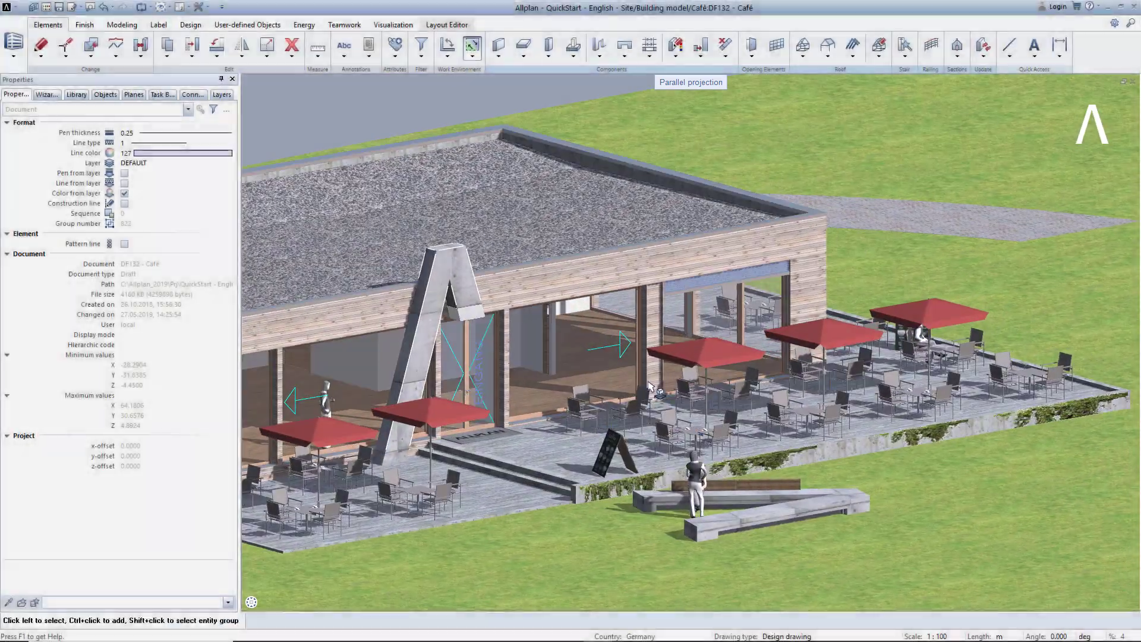
left_click_drag(675, 417, 649, 386)
scroll(650, 386, "up", 3)
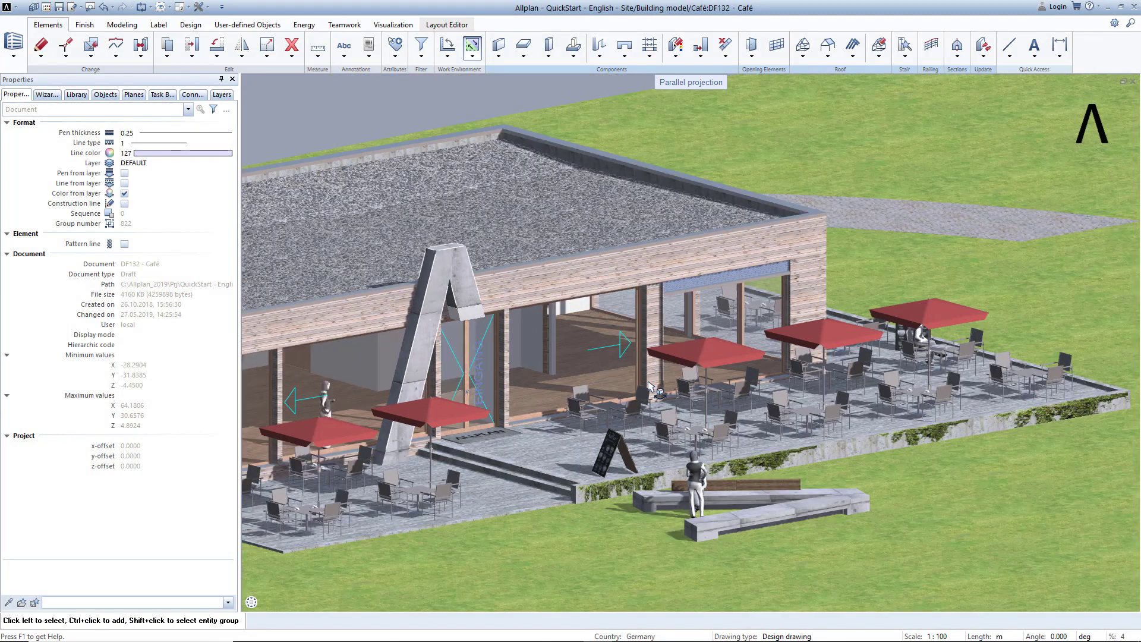
- Insert a View structural level under Views - structural level for practice and rename it South view
left_click(46, 10)
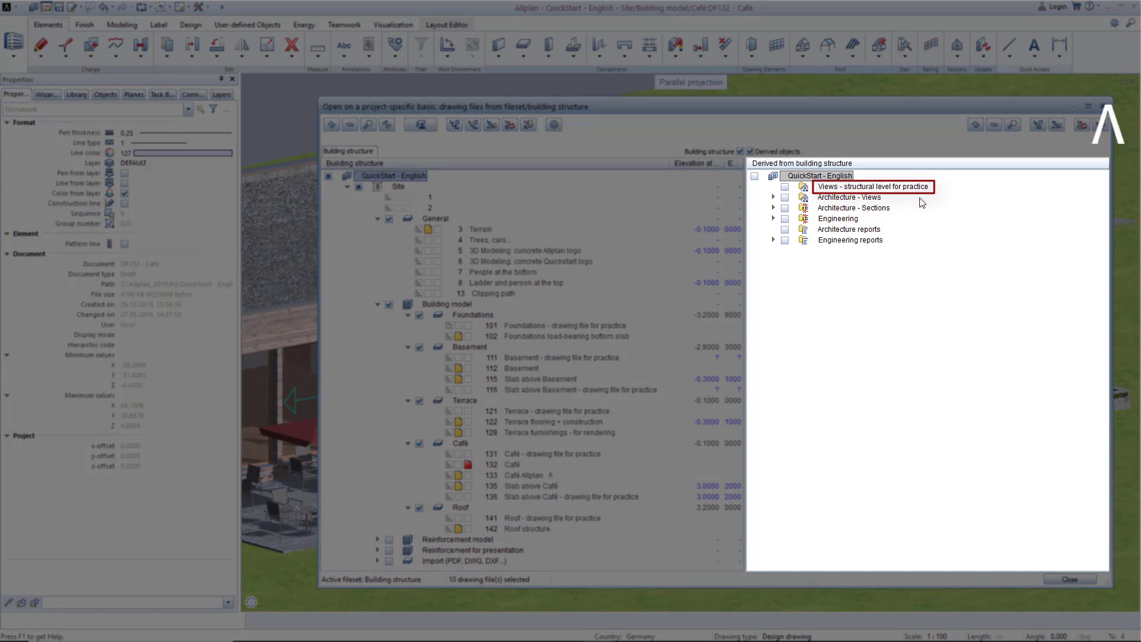
right_click(907, 186)
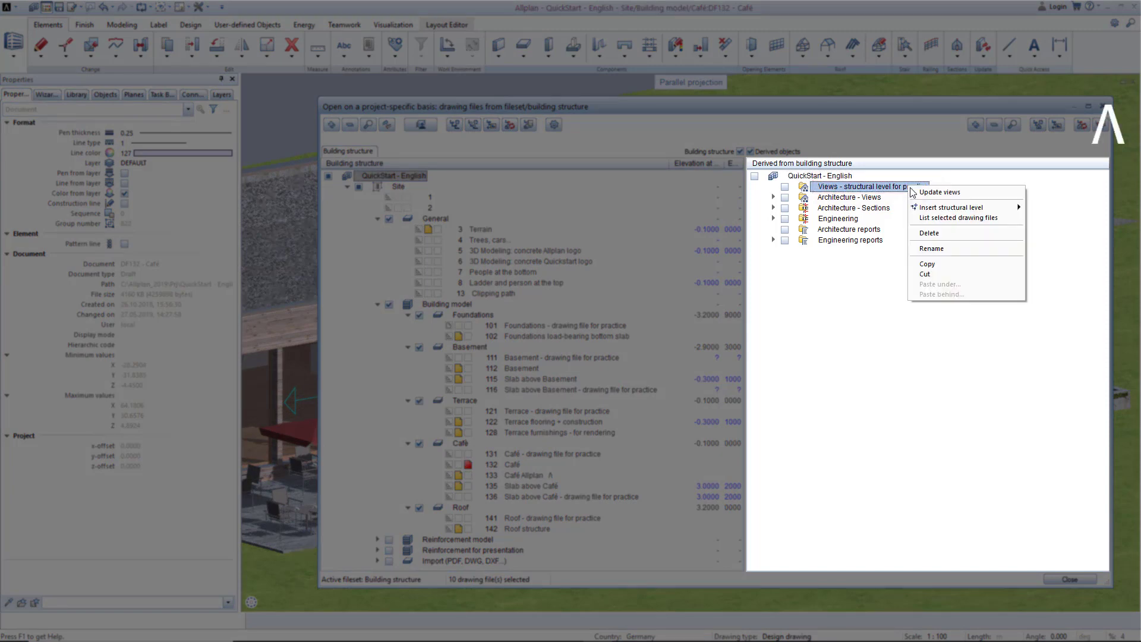
mouse_move(937, 211)
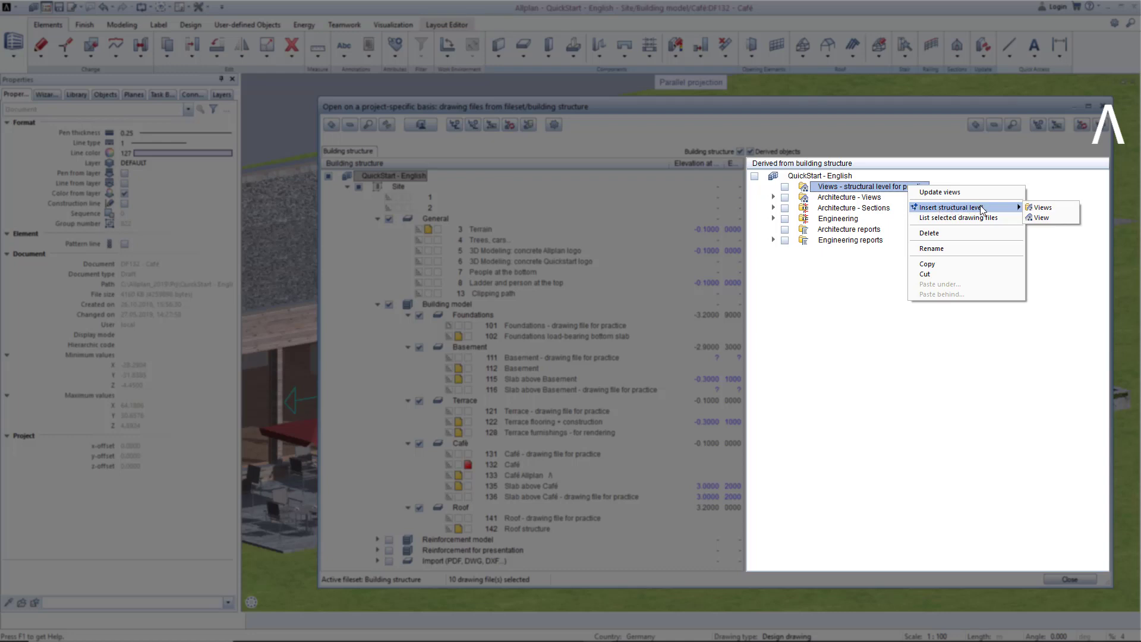
left_click(1040, 218)
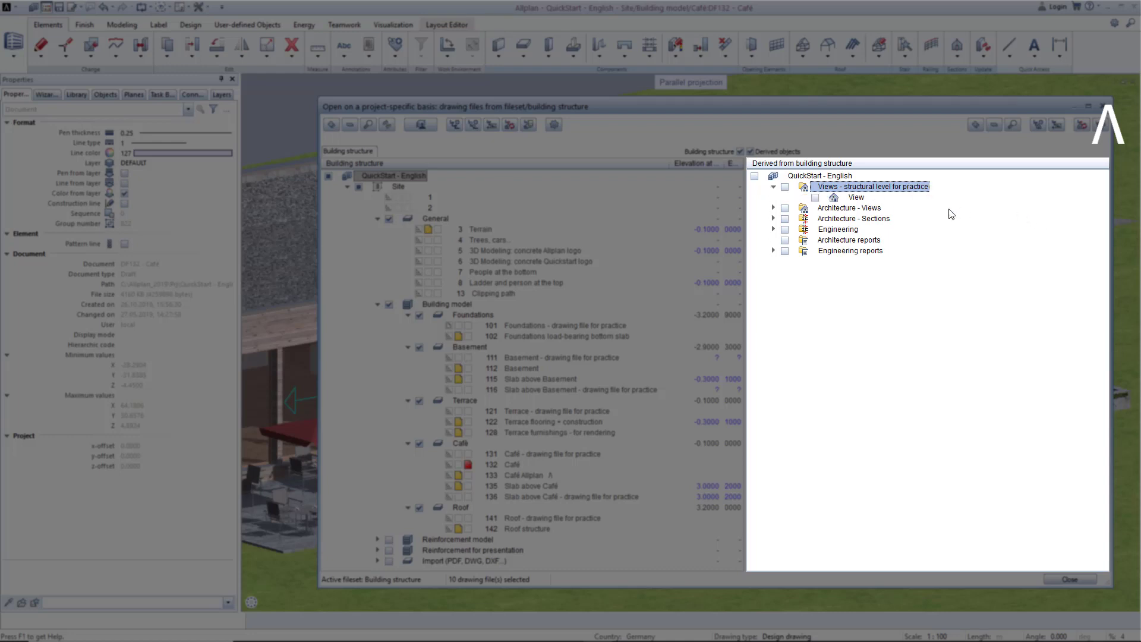
right_click(865, 200)
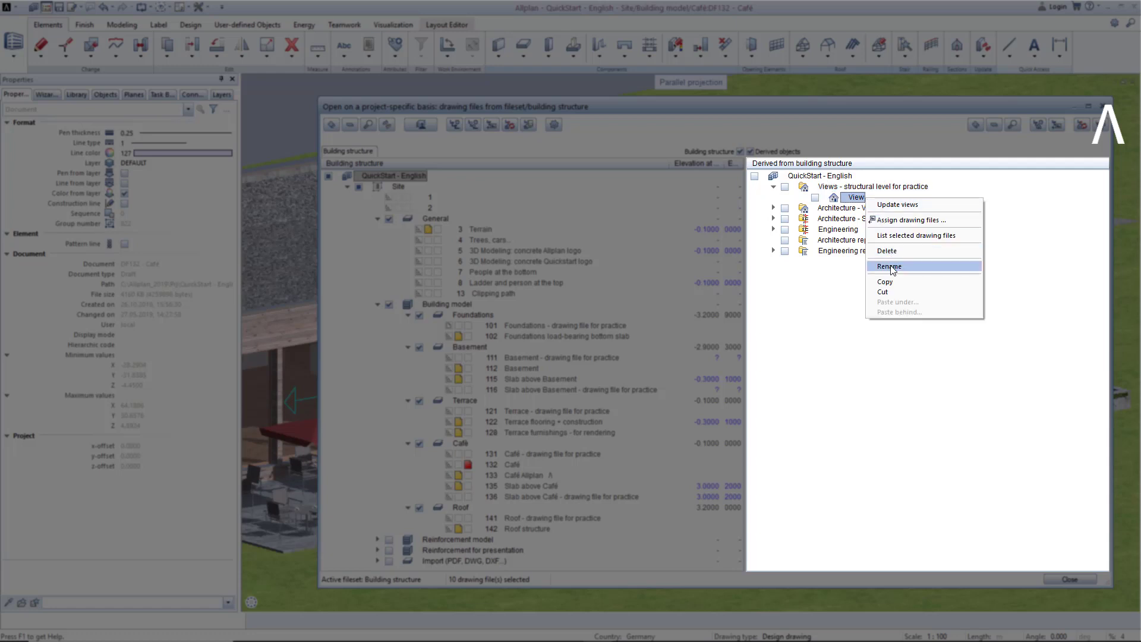
left_click(889, 266)
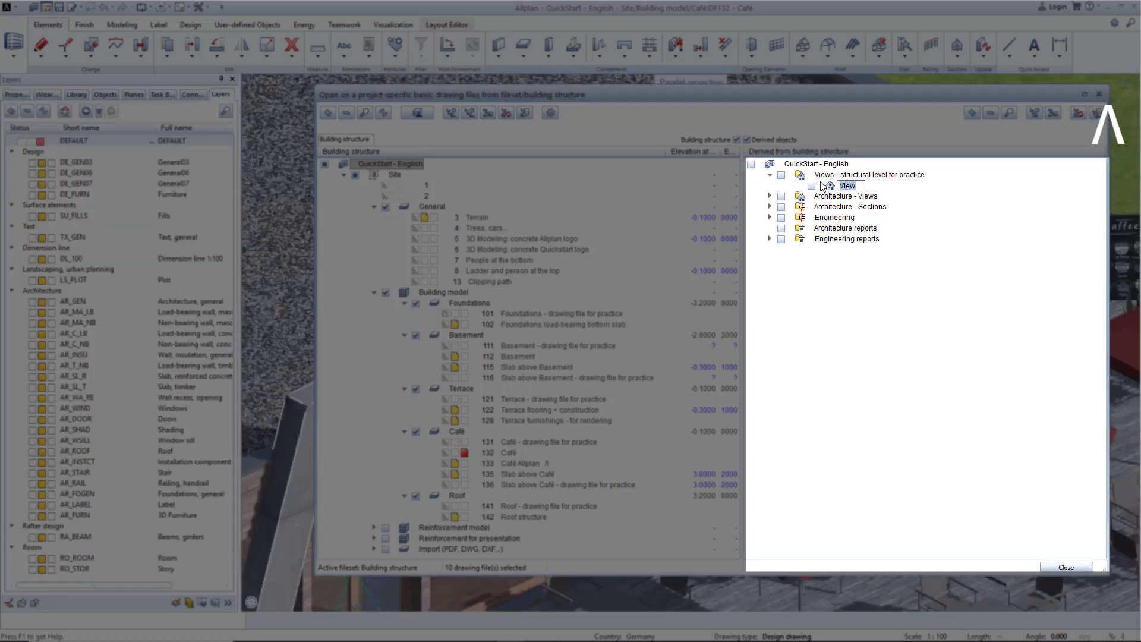
type("South view")
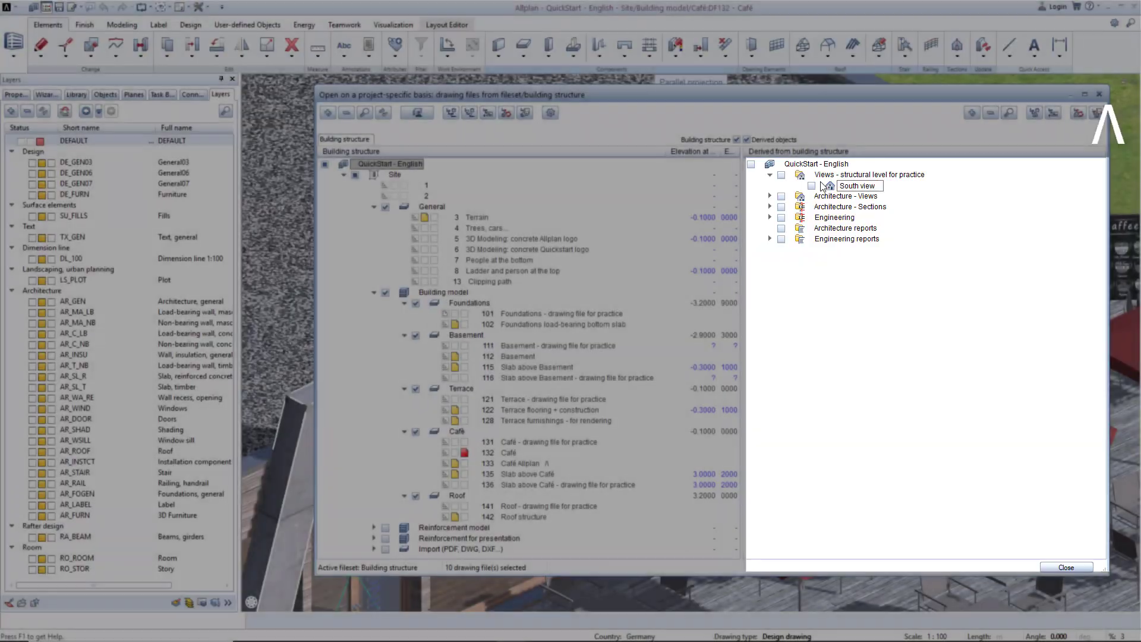
key("Return")
- Assign drawing file 1015 to the new South view level
right_click(856, 189)
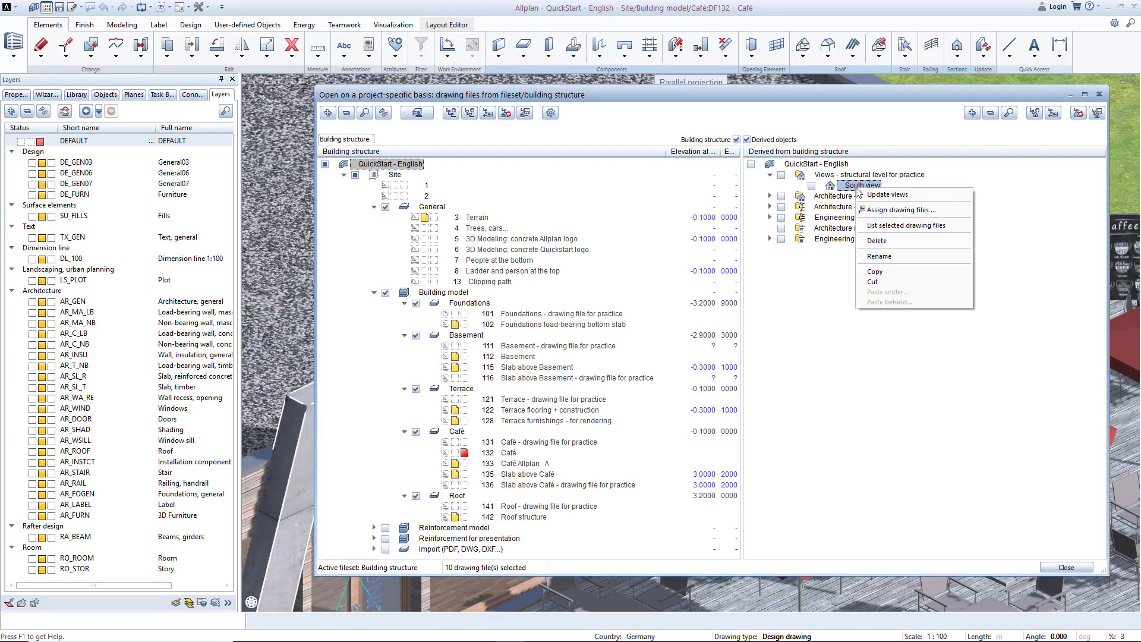
left_click(869, 210)
type("101")
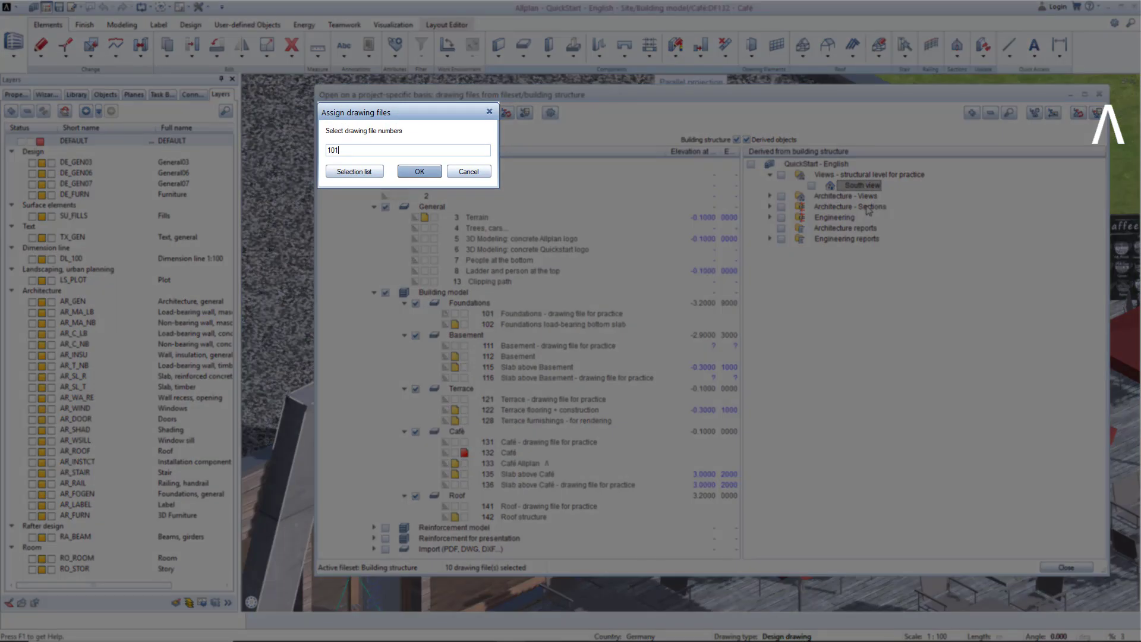
type("5")
left_click(419, 172)
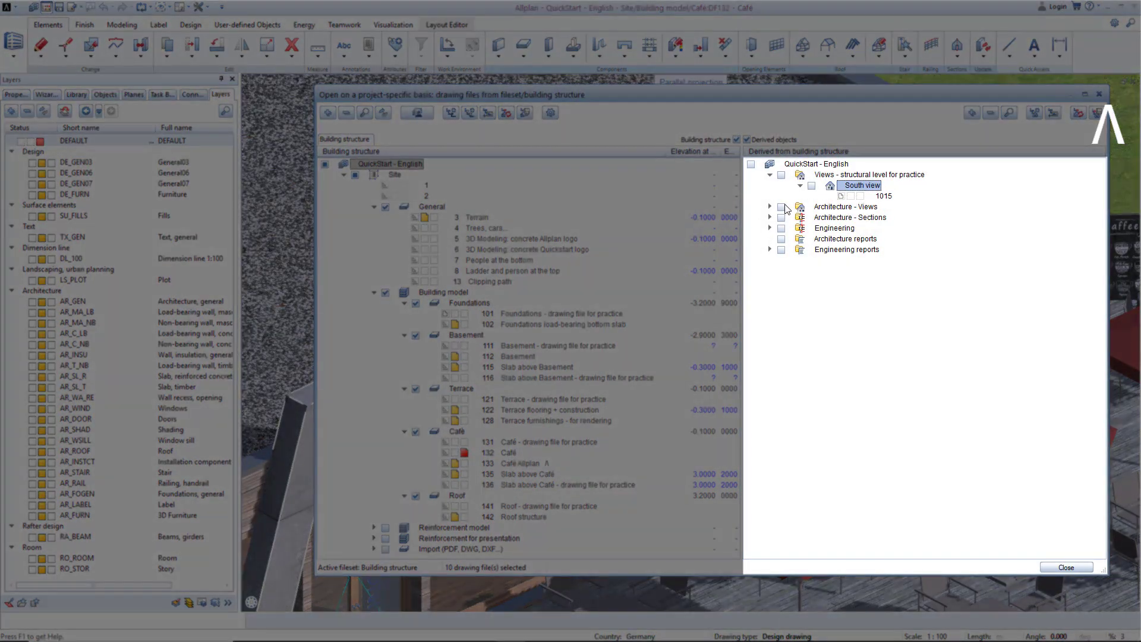
- Switch on the Architecture - Views level, review the drawing files assigned to its views and collapse it again
left_click(784, 209)
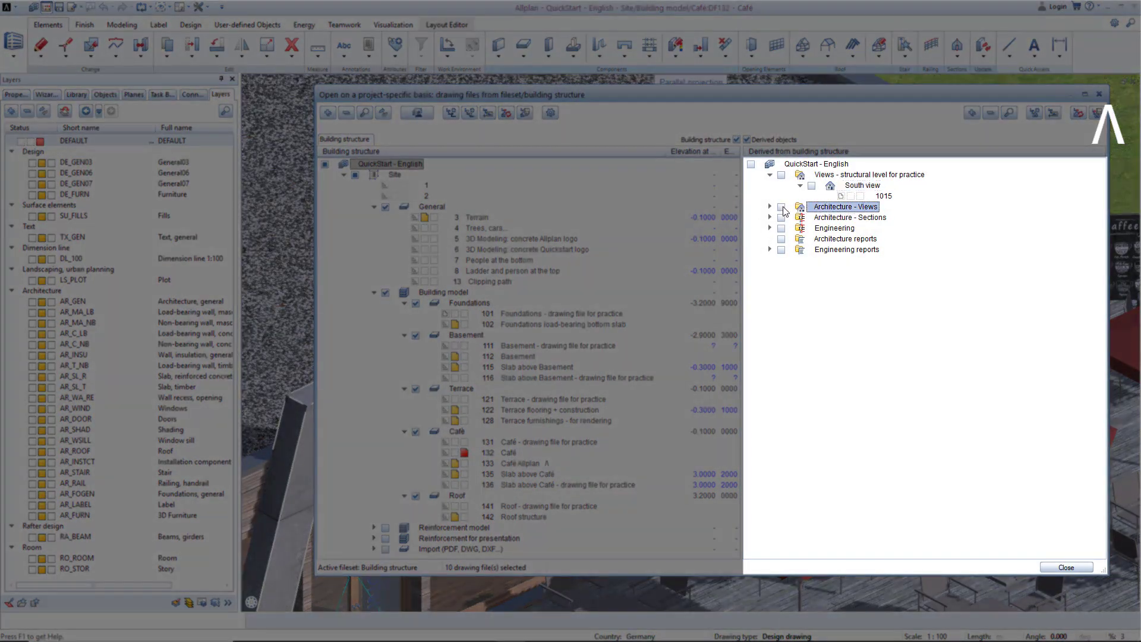
left_click(973, 113)
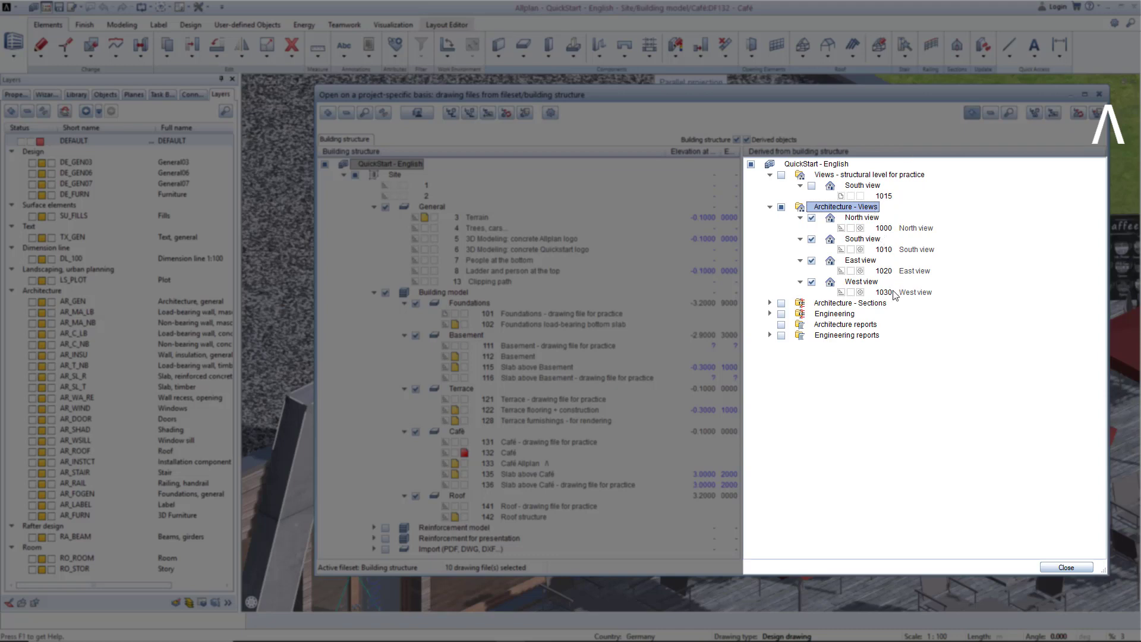
left_click(770, 209)
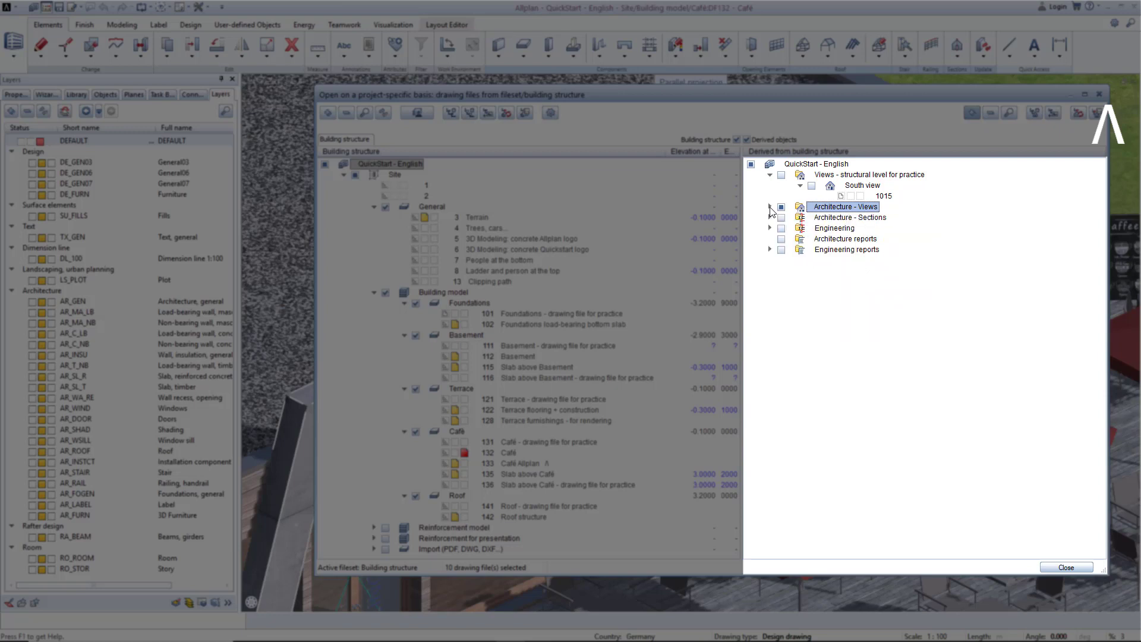
- Start generating a view in drawing file 1015 and accept the preselected building model drawing files as its source
right_click(886, 196)
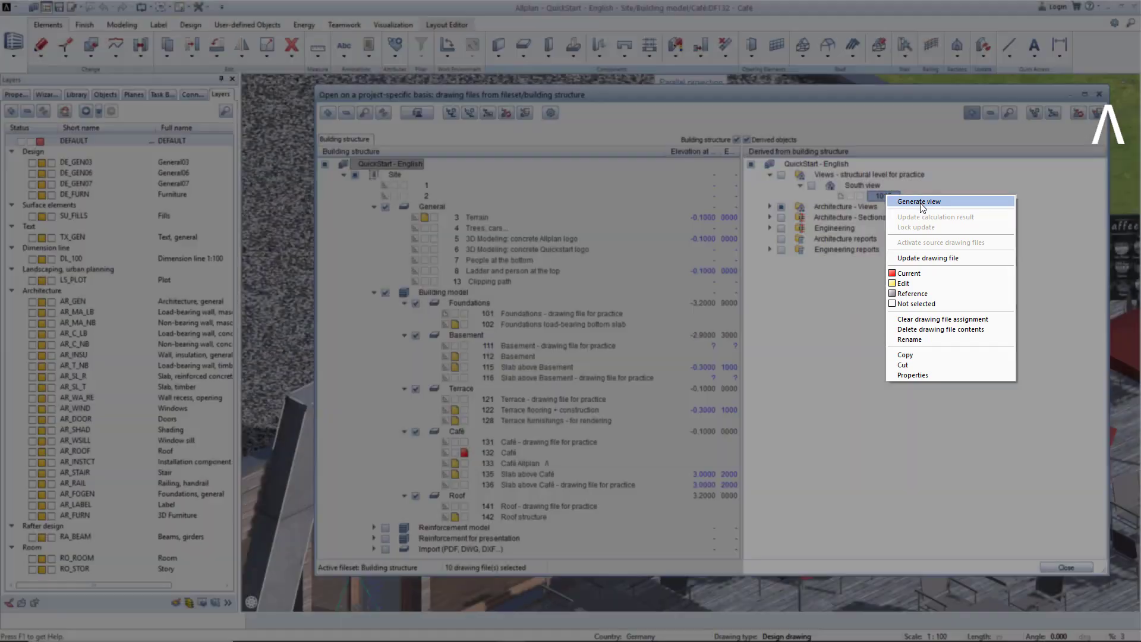
left_click(922, 202)
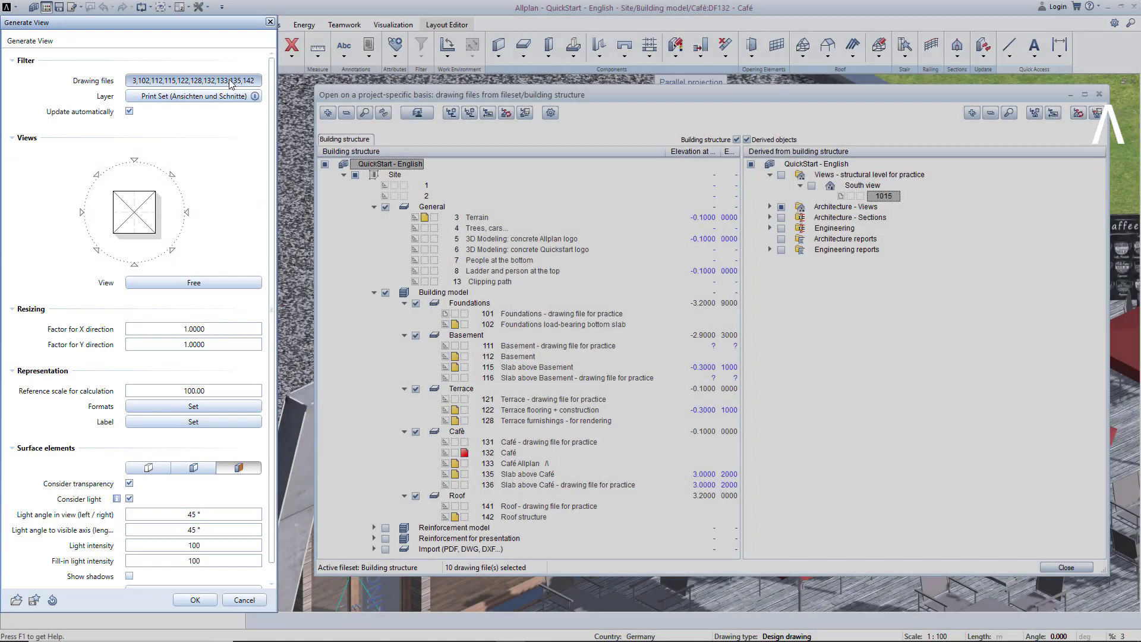
left_click(231, 83)
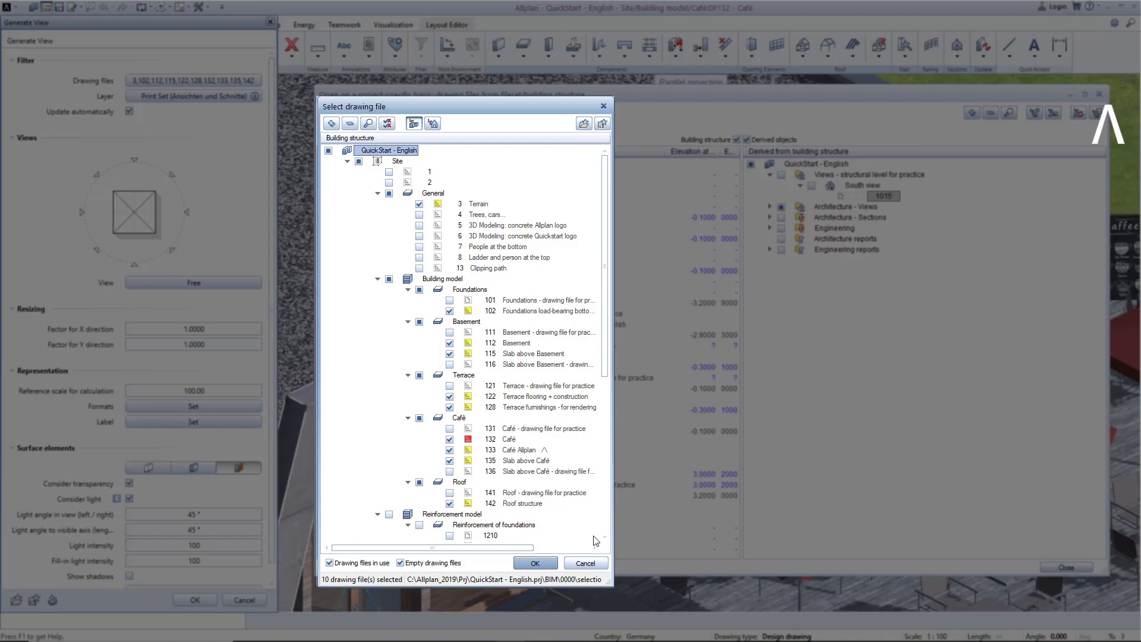
left_click(537, 563)
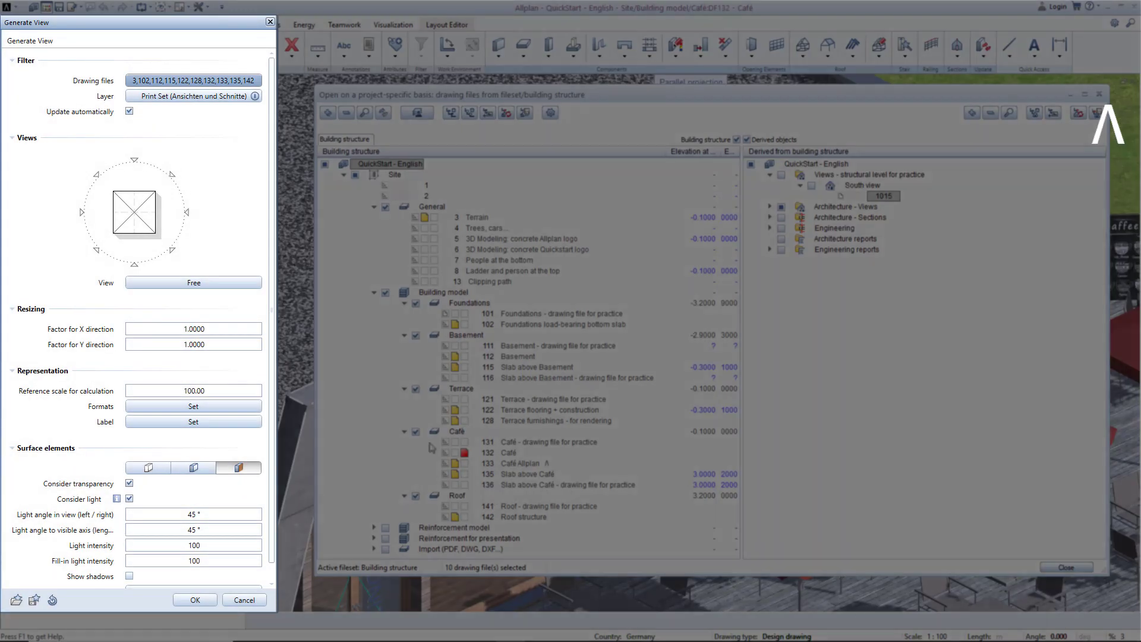
- Set the view's layer filter to use the print set Views and sections
left_click(185, 100)
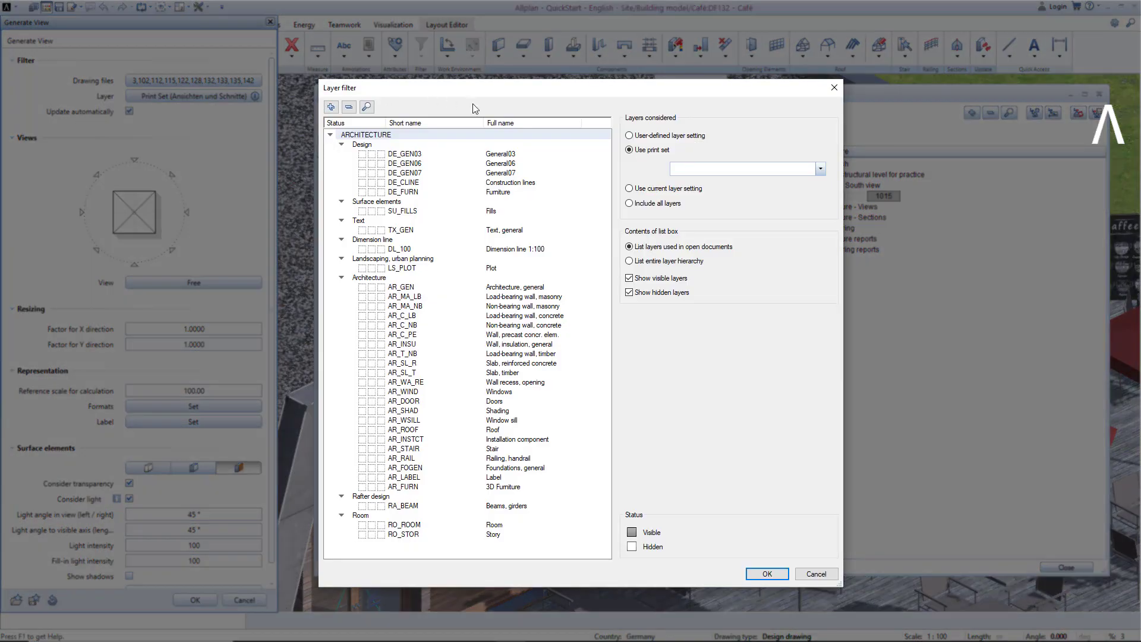
left_click(630, 137)
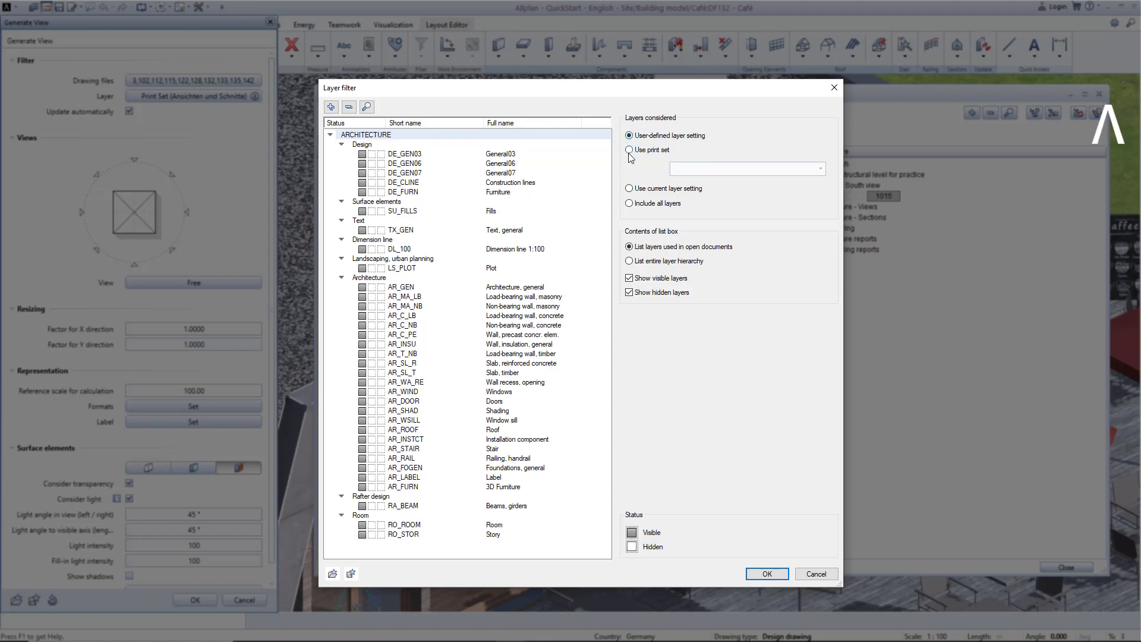
left_click(629, 149)
left_click(820, 169)
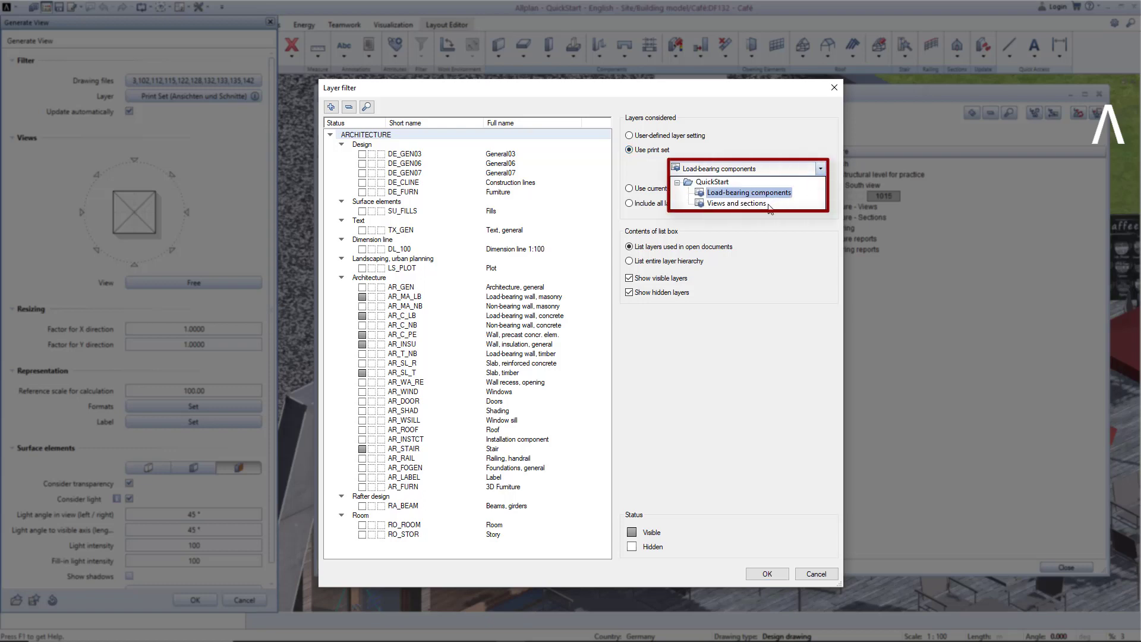
left_click(767, 205)
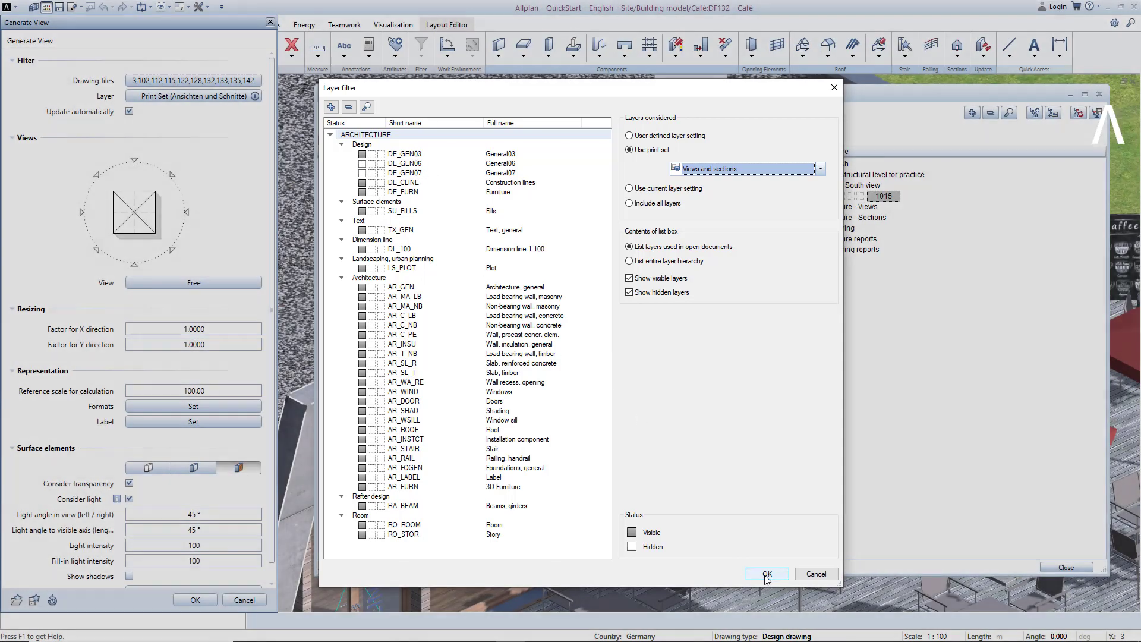
left_click(767, 574)
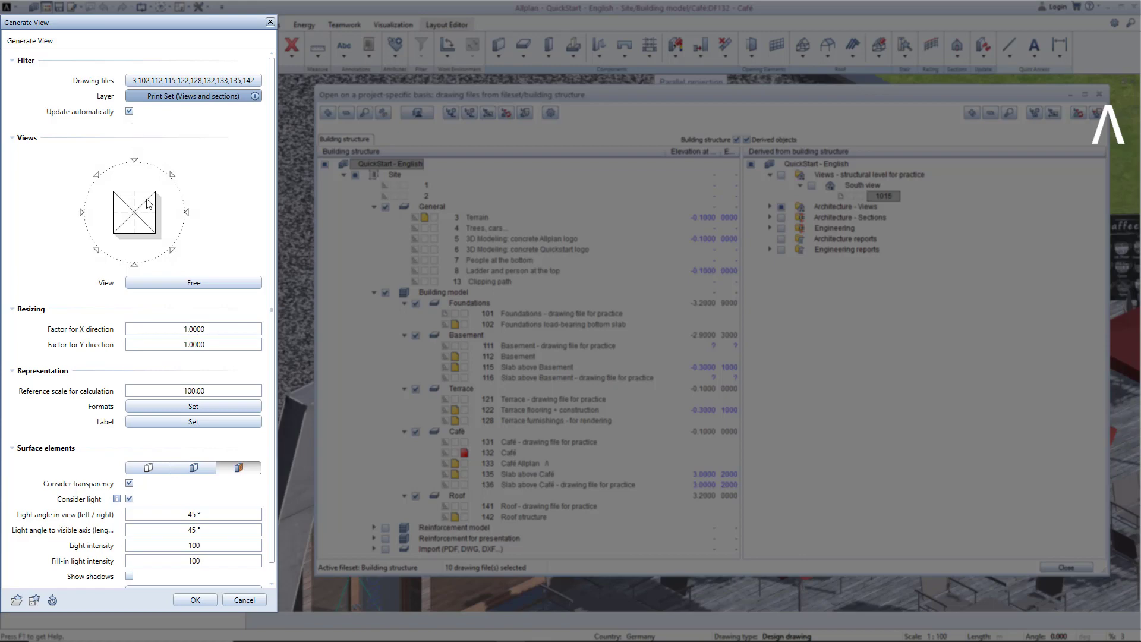
- Set the view direction to Front, South Elevation and generate the view after checking its format and surface element settings
left_click(135, 266)
left_click(229, 407)
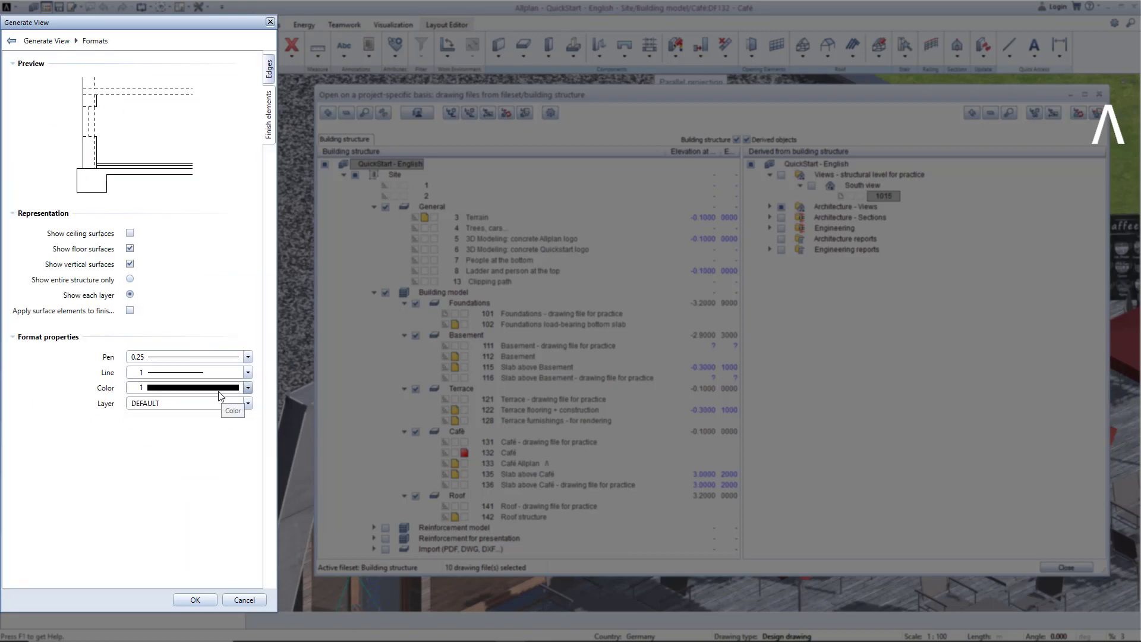
left_click(196, 599)
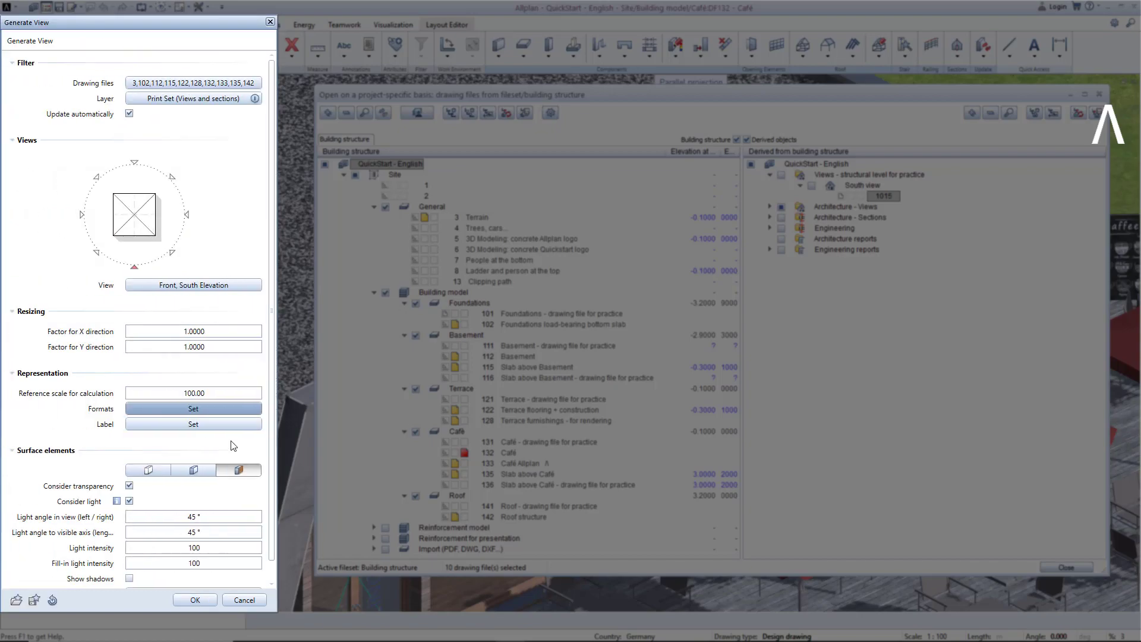
left_click(239, 470)
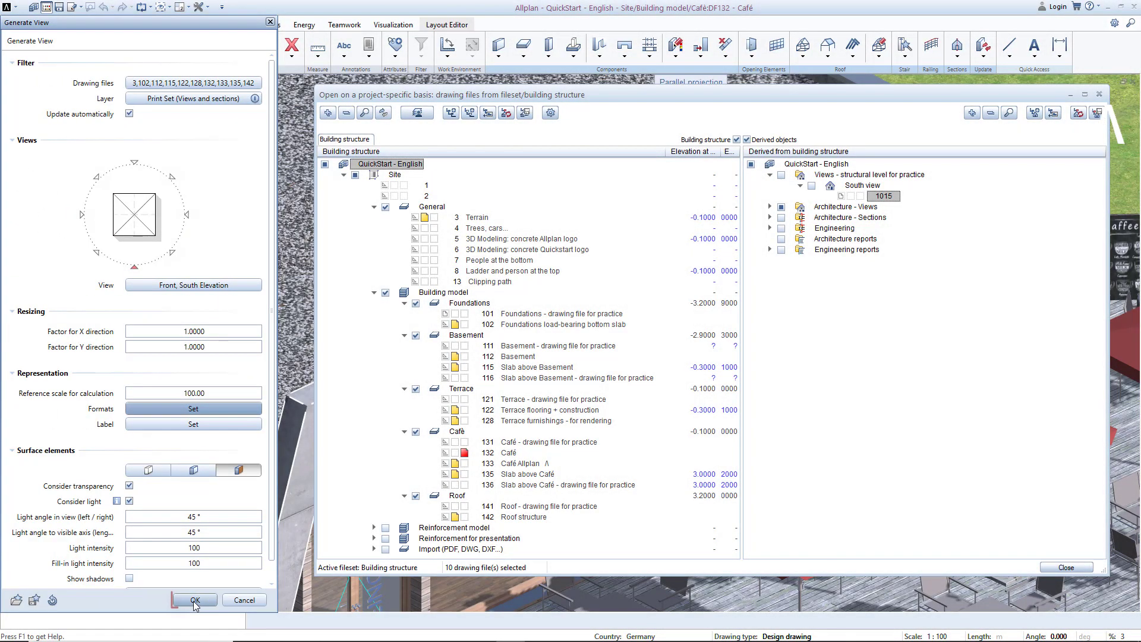
left_click(196, 600)
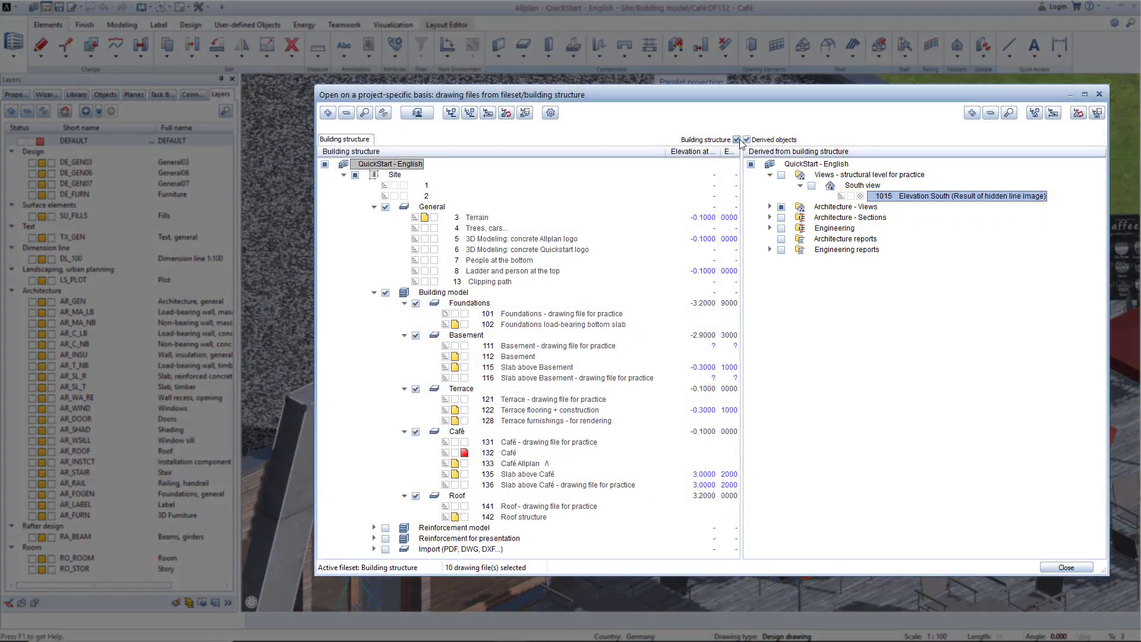
- Switch off the building structure, open drawing file 1015 as the current file and display it in plan view
left_click(737, 140)
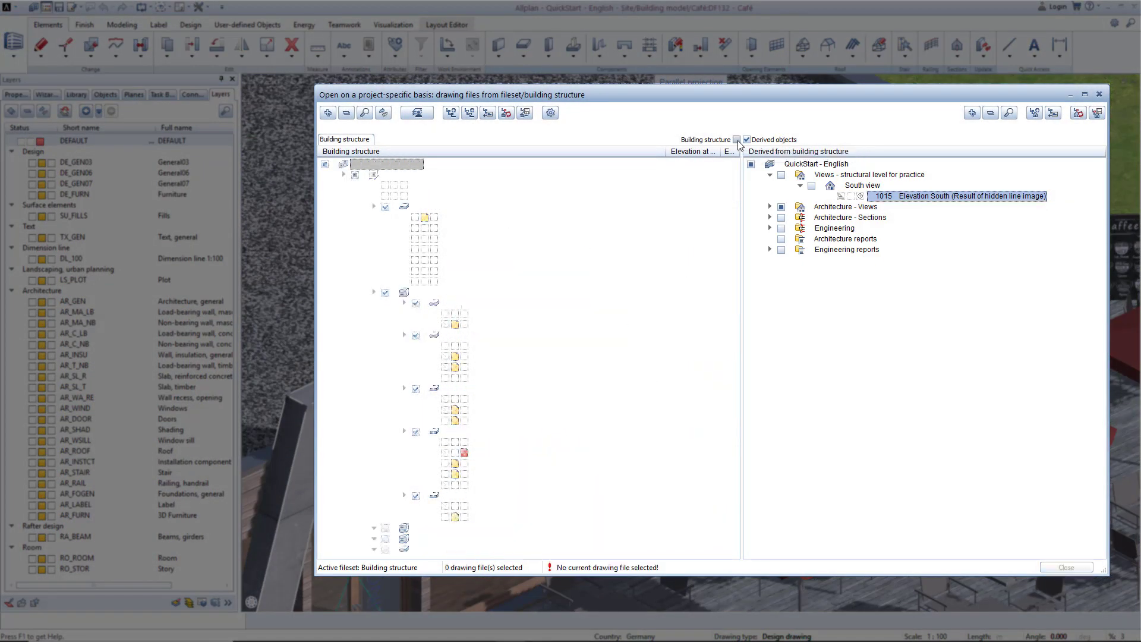
left_click(860, 196)
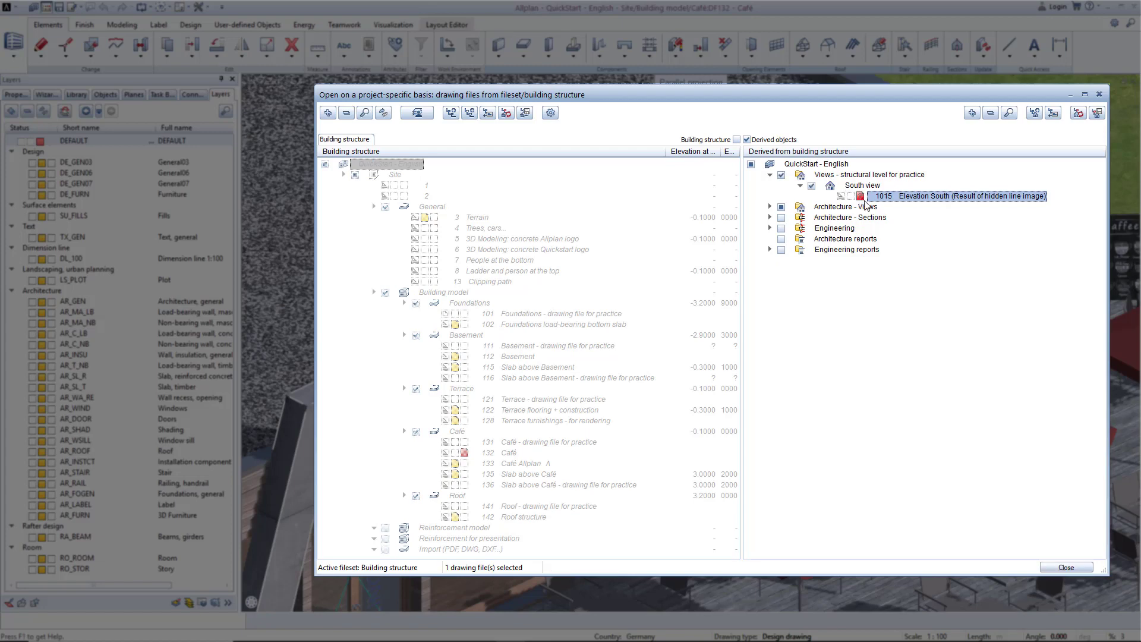
left_click(1066, 567)
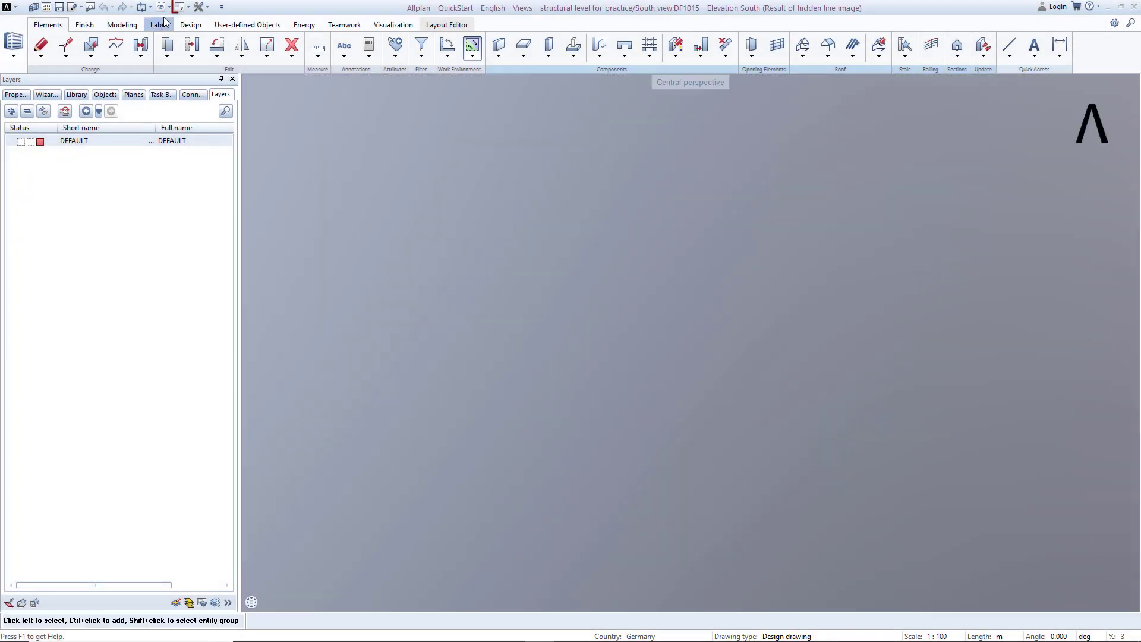
left_click(181, 7)
left_click(211, 61)
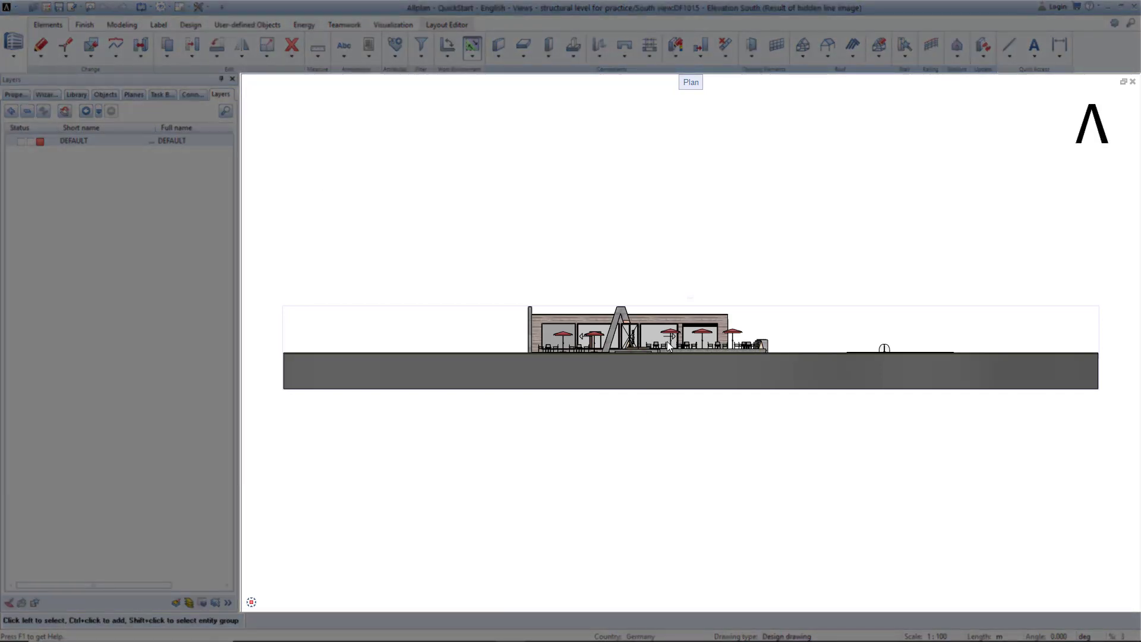
- Turn off the heading in the label settings of the generated south view and apply the change
scroll(668, 343, "up", 6)
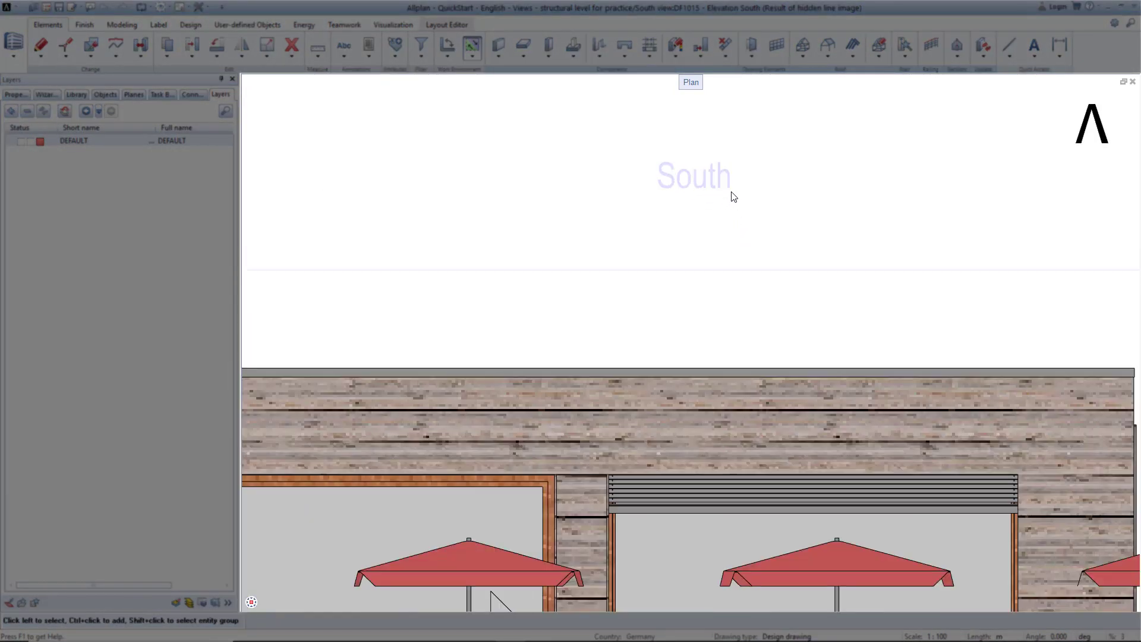
scroll(714, 184, "up", 1)
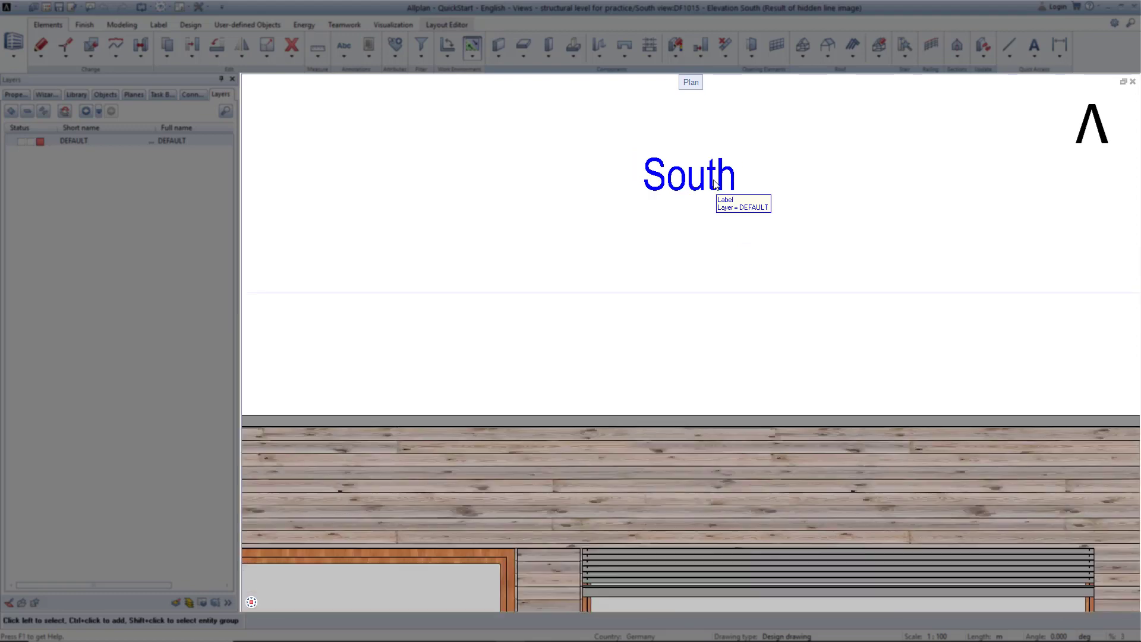
scroll(714, 185, "down", 5)
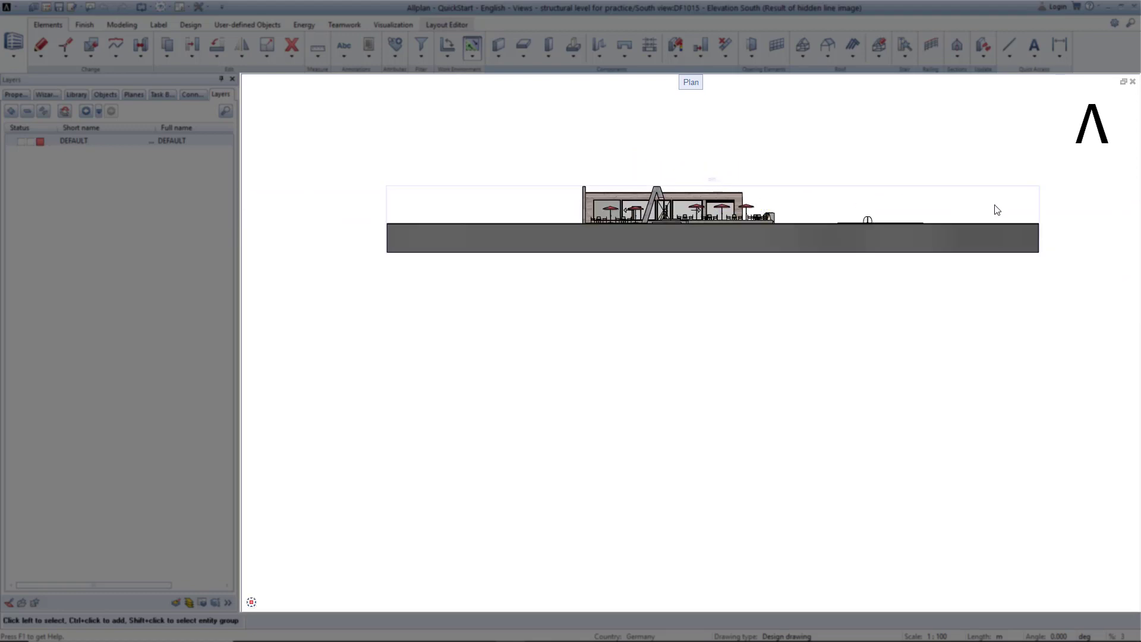
double_click(1040, 203)
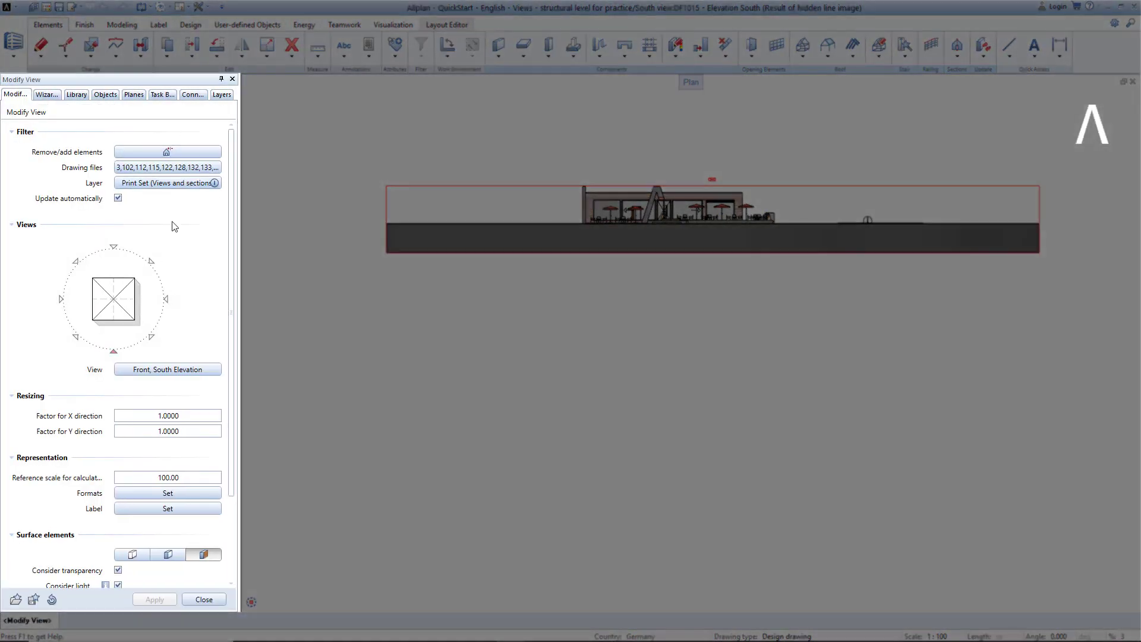
left_click(169, 509)
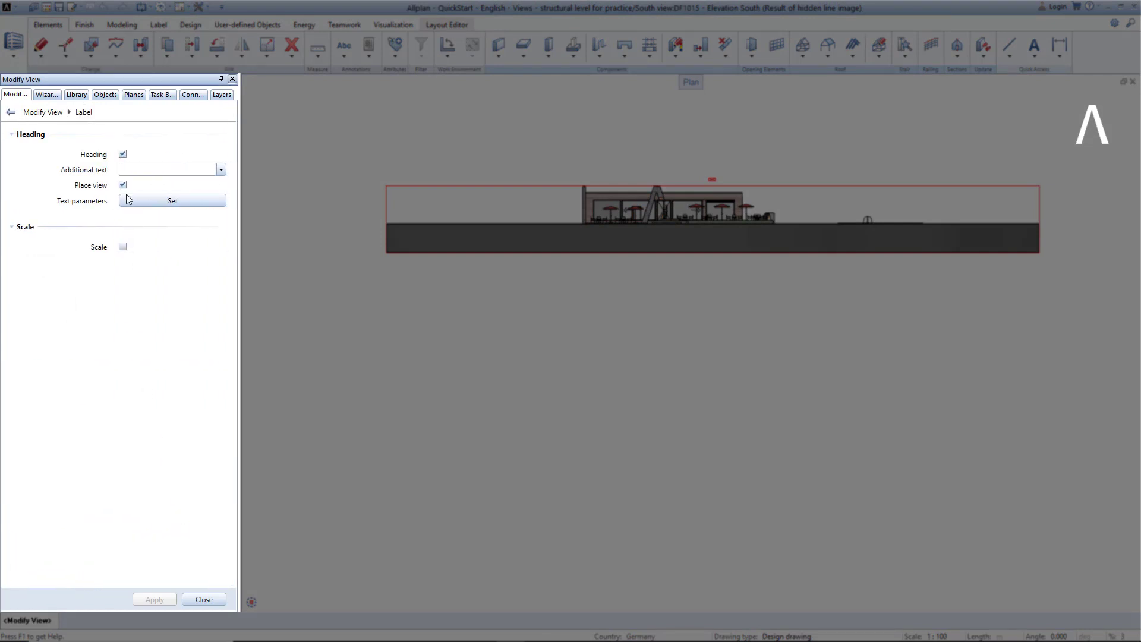
left_click(123, 153)
left_click(123, 154)
left_click(123, 155)
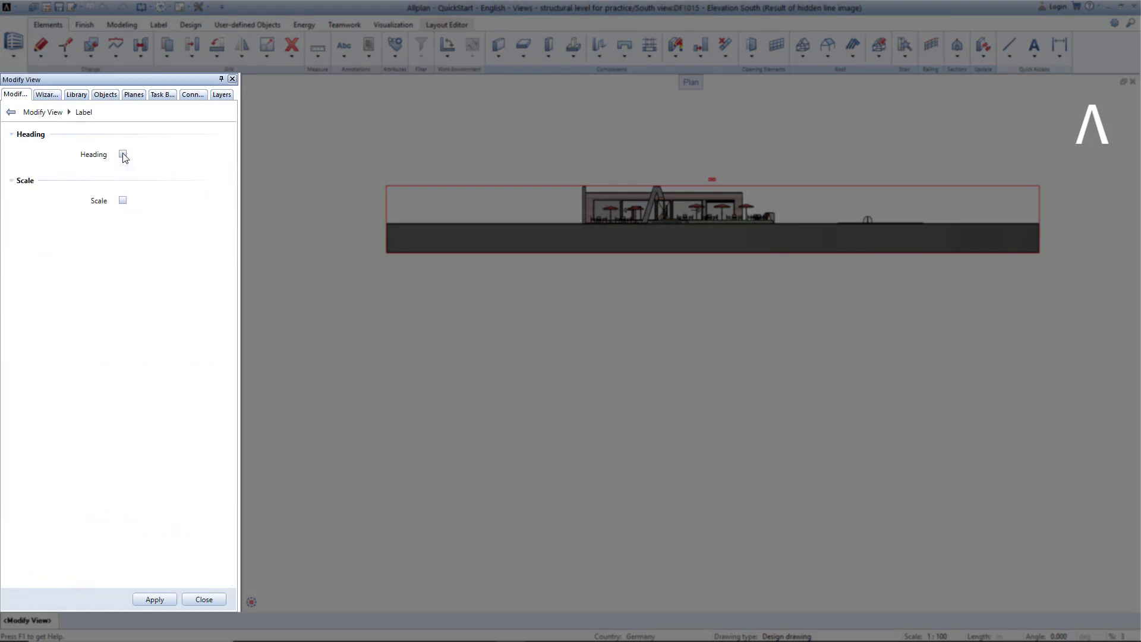
left_click(156, 599)
left_click(203, 600)
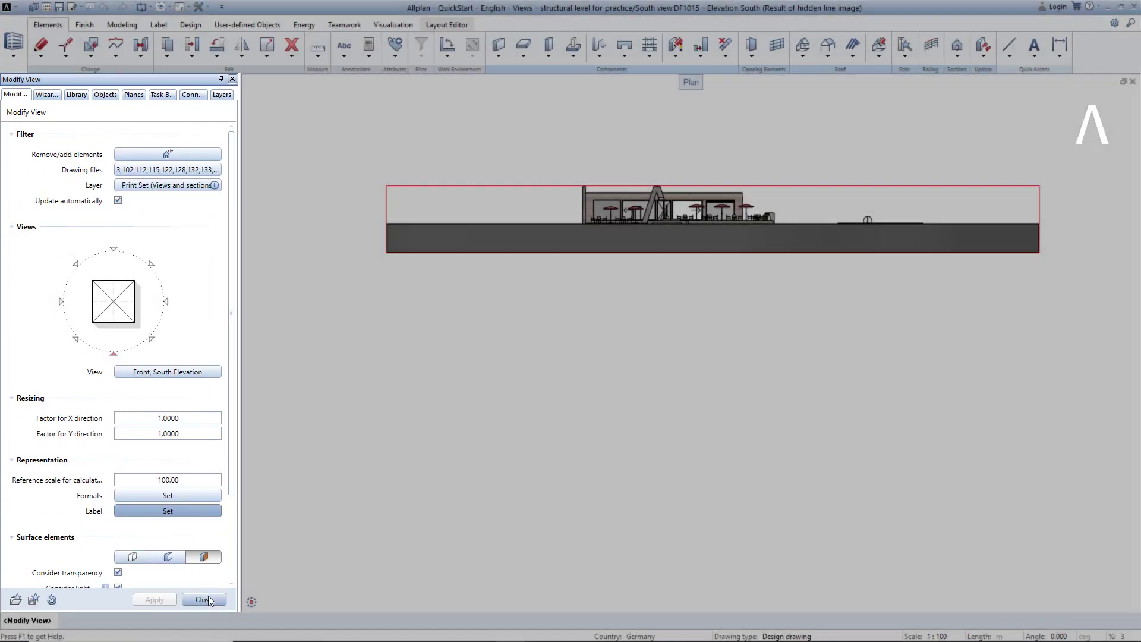
left_click(204, 599)
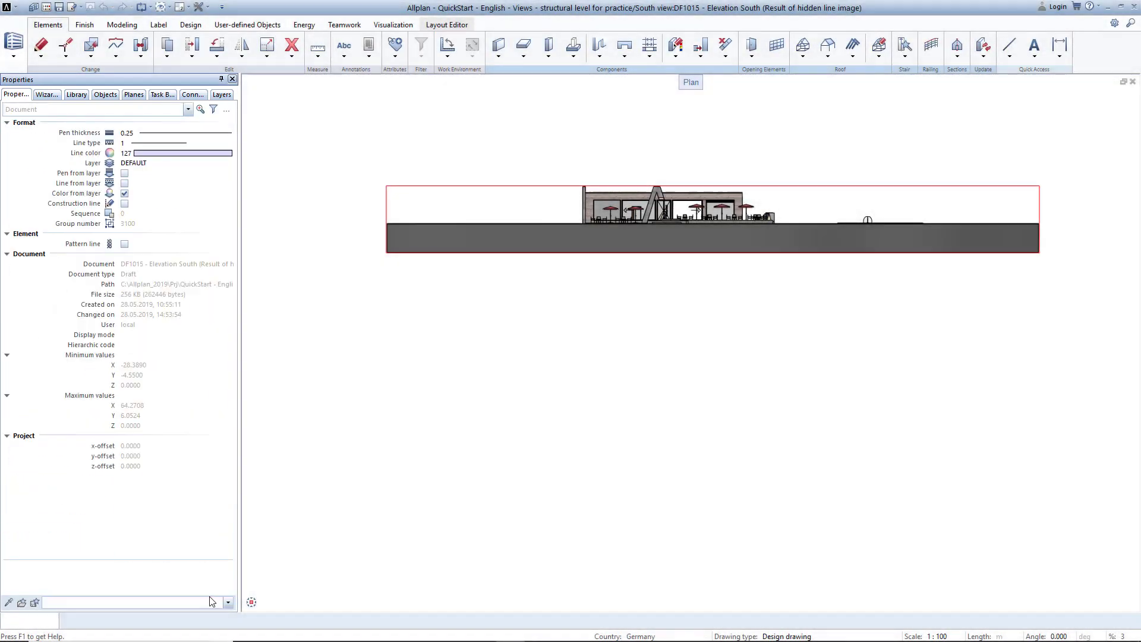
- Switch off the derived objects, switch the building structure back on and open the Café drawing file 132
scroll(609, 266, "up", 1)
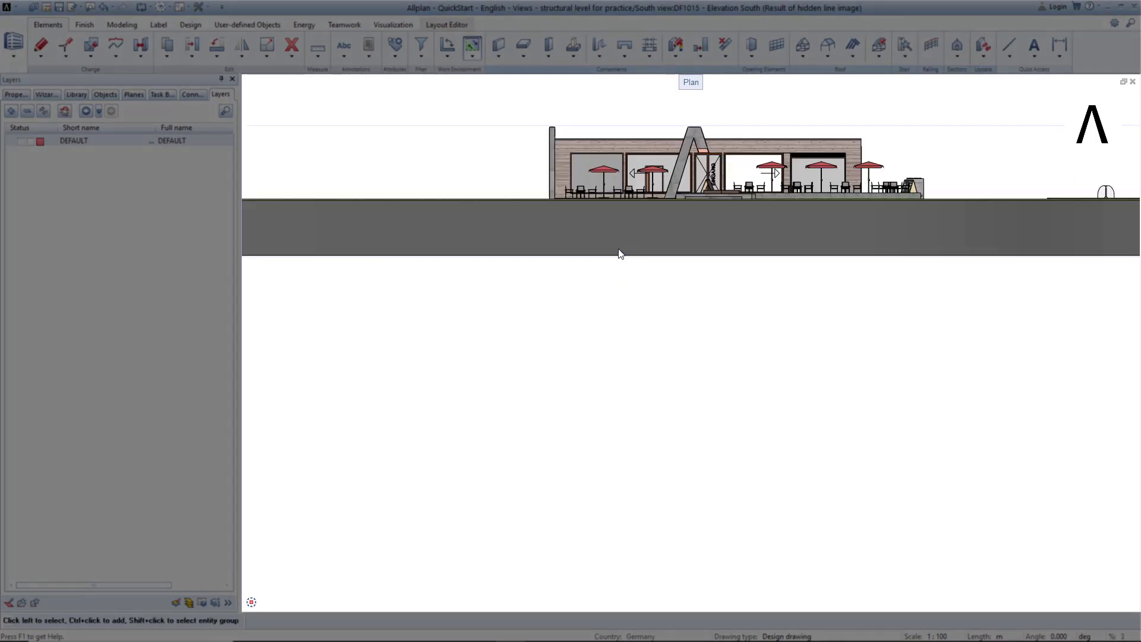
scroll(619, 252, "down", 1)
middle_click_drag(624, 257, 608, 383)
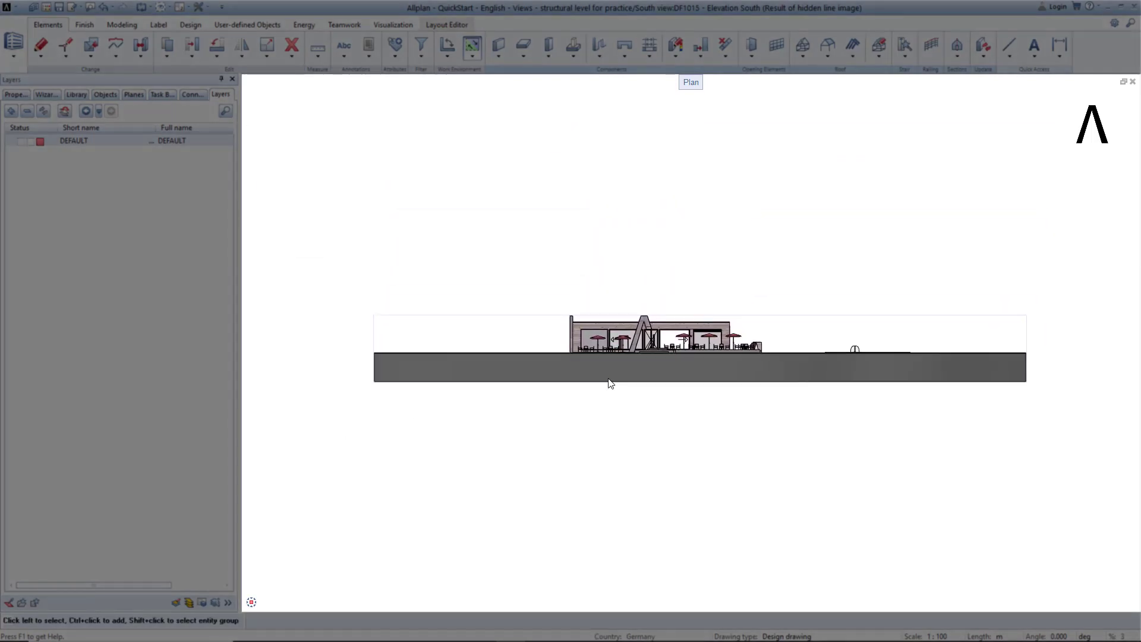
scroll(612, 366, "up", 1)
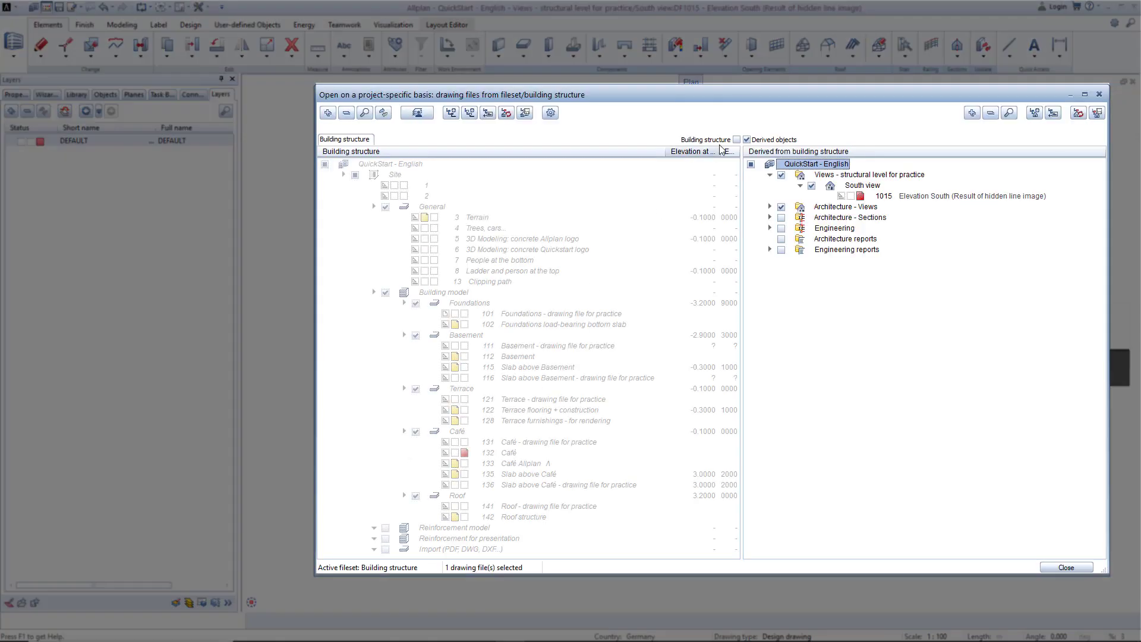
left_click(747, 140)
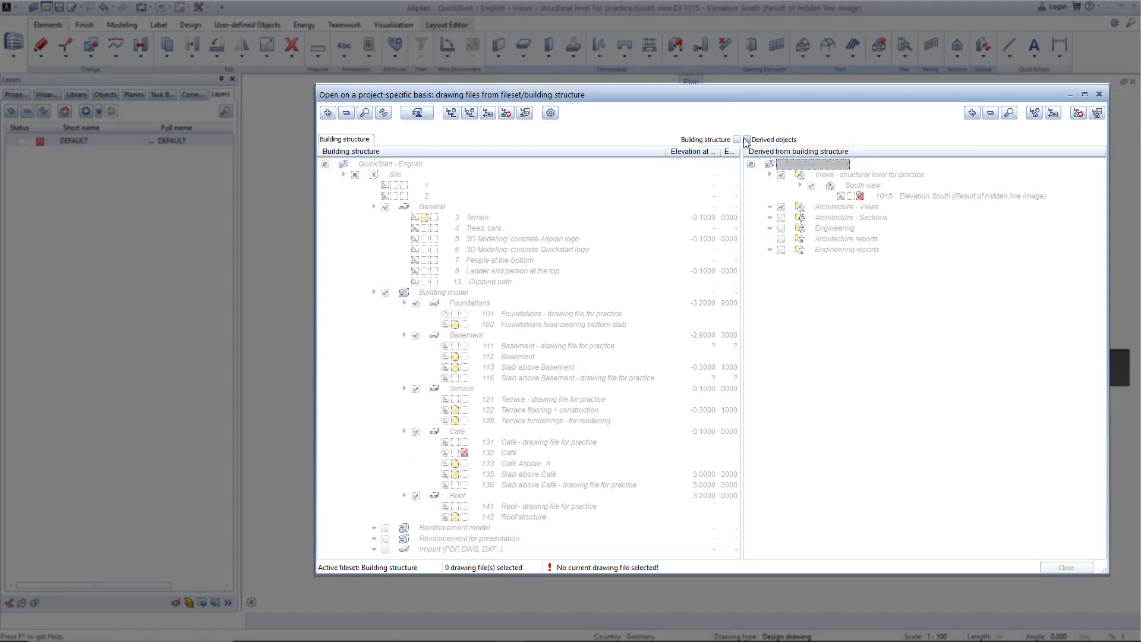
left_click(737, 141)
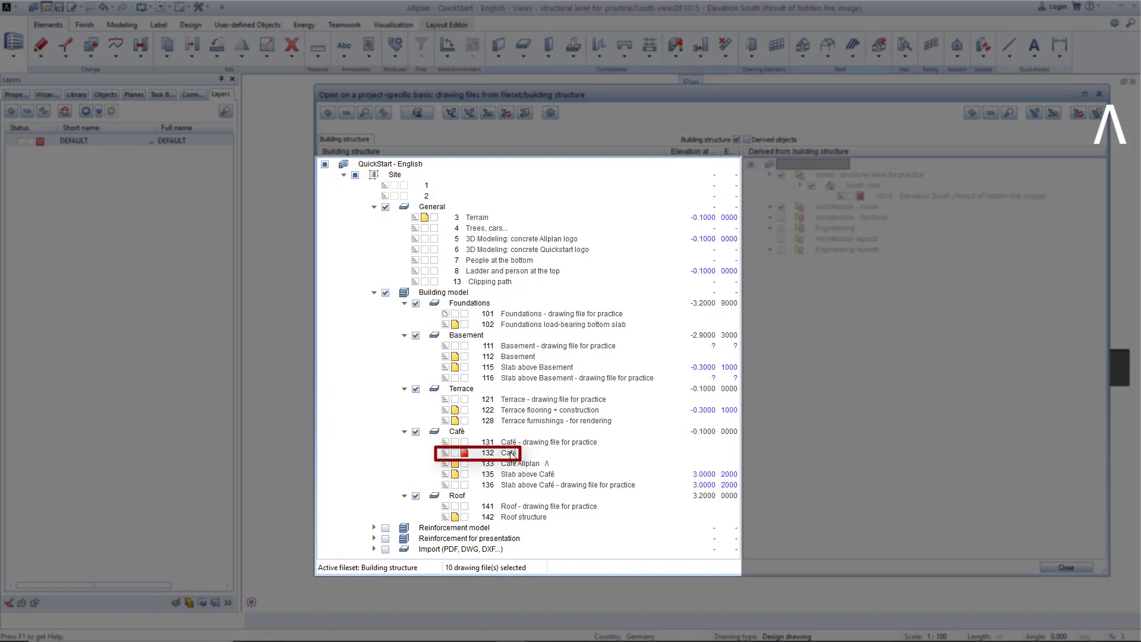
double_click(510, 454)
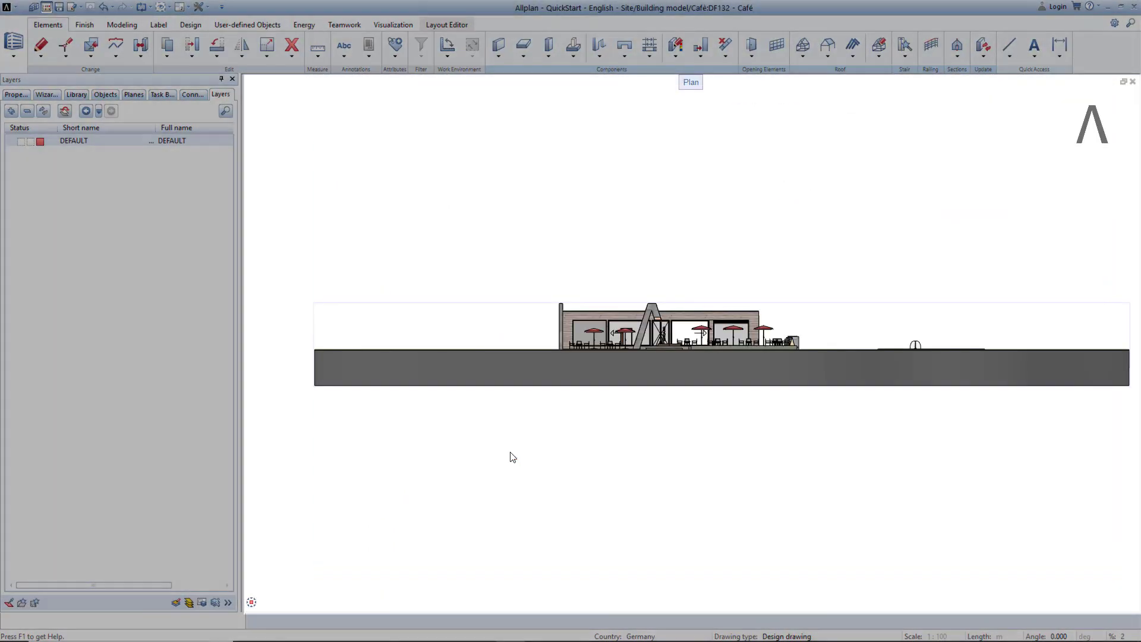
- Draw a straight multi-layer test wall south of the café, parallel to the south facade and spanning the building's full width
scroll(653, 318, "up", 5)
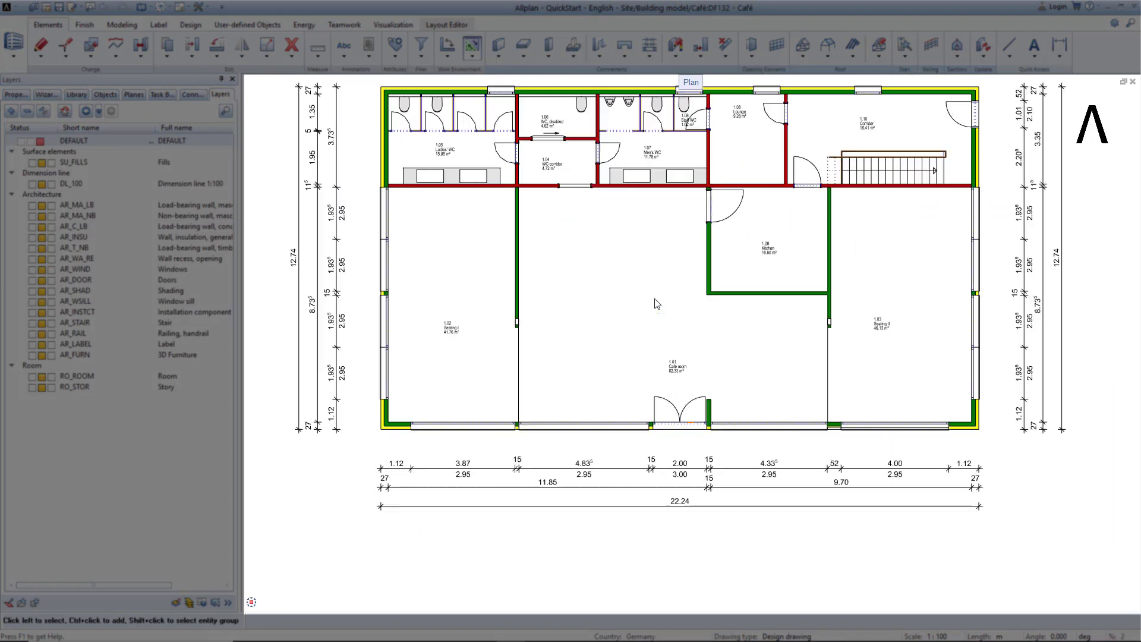
scroll(655, 303, "down", 1)
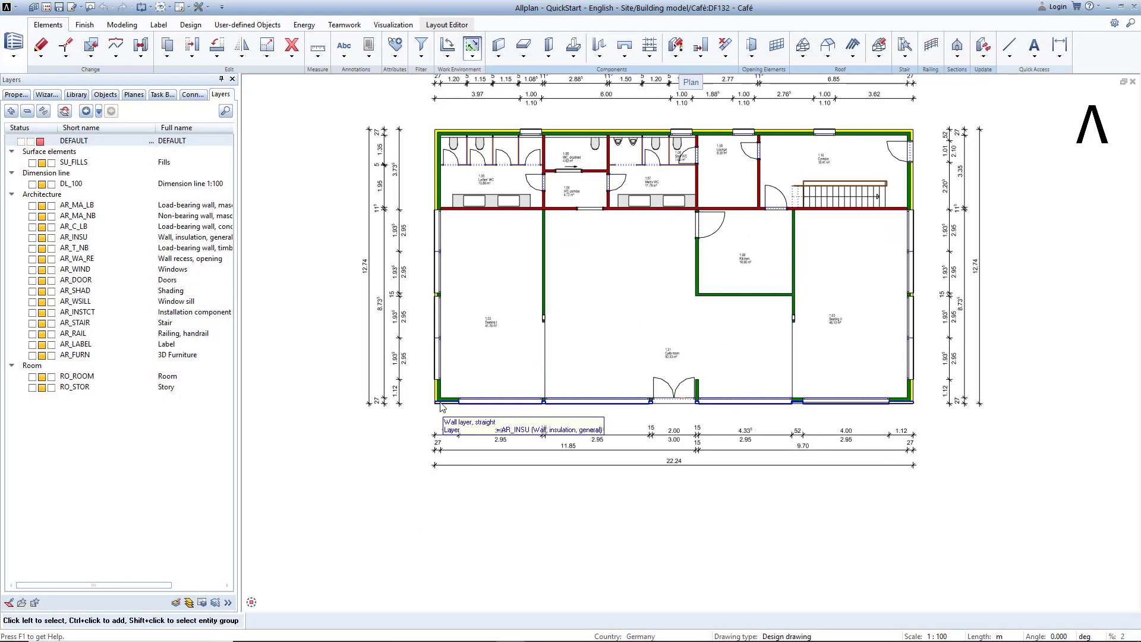
left_click(498, 45)
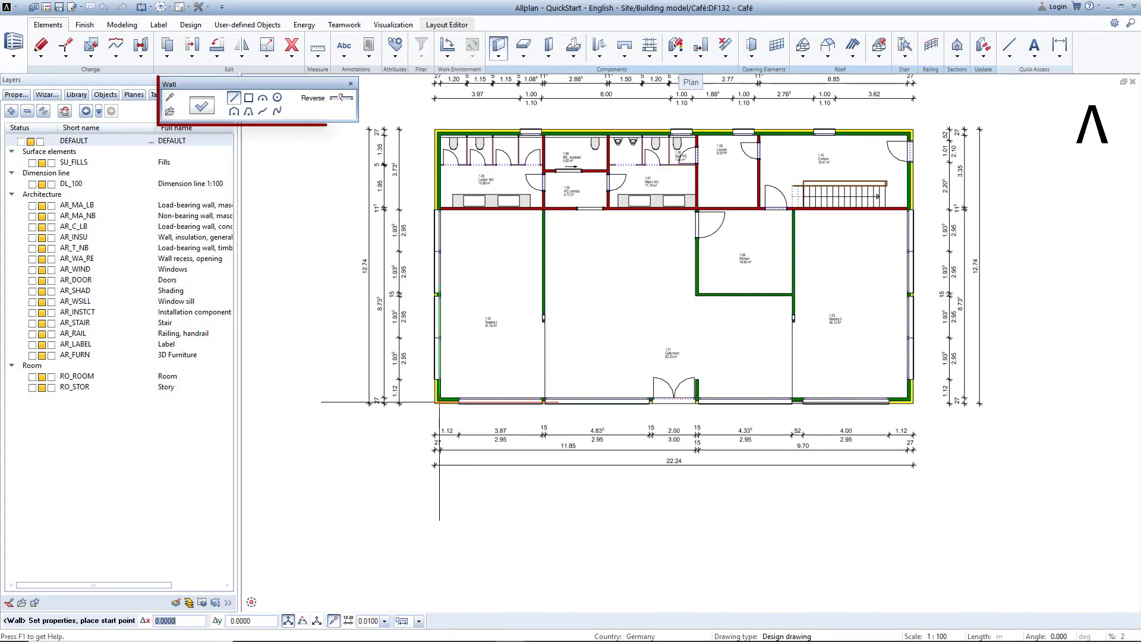
left_click(436, 514)
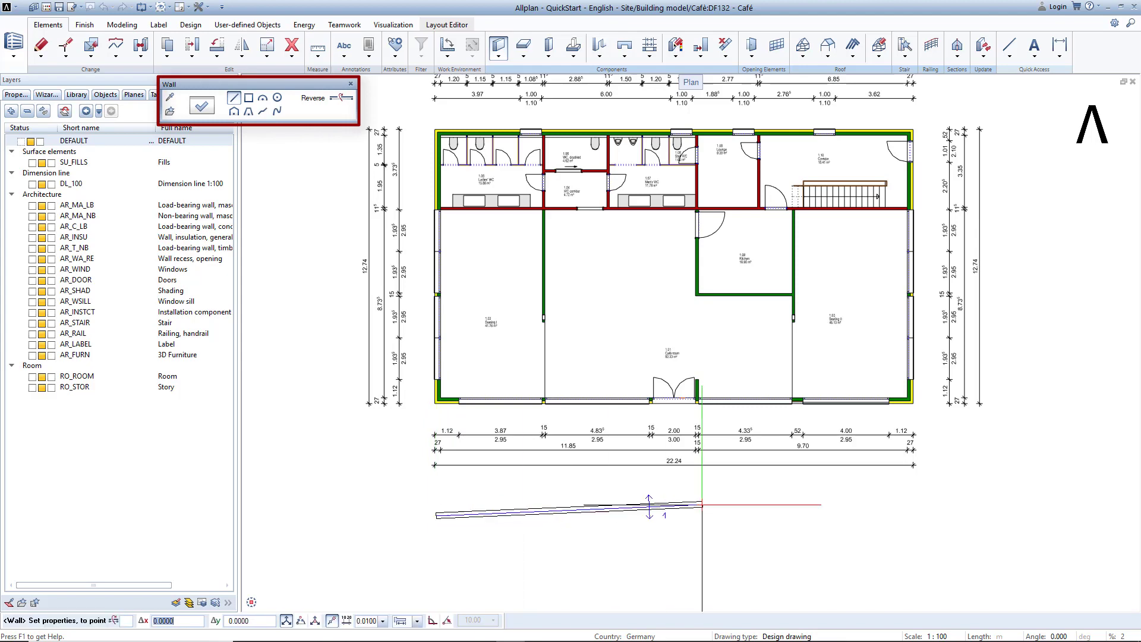
left_click(913, 515)
key("Escape")
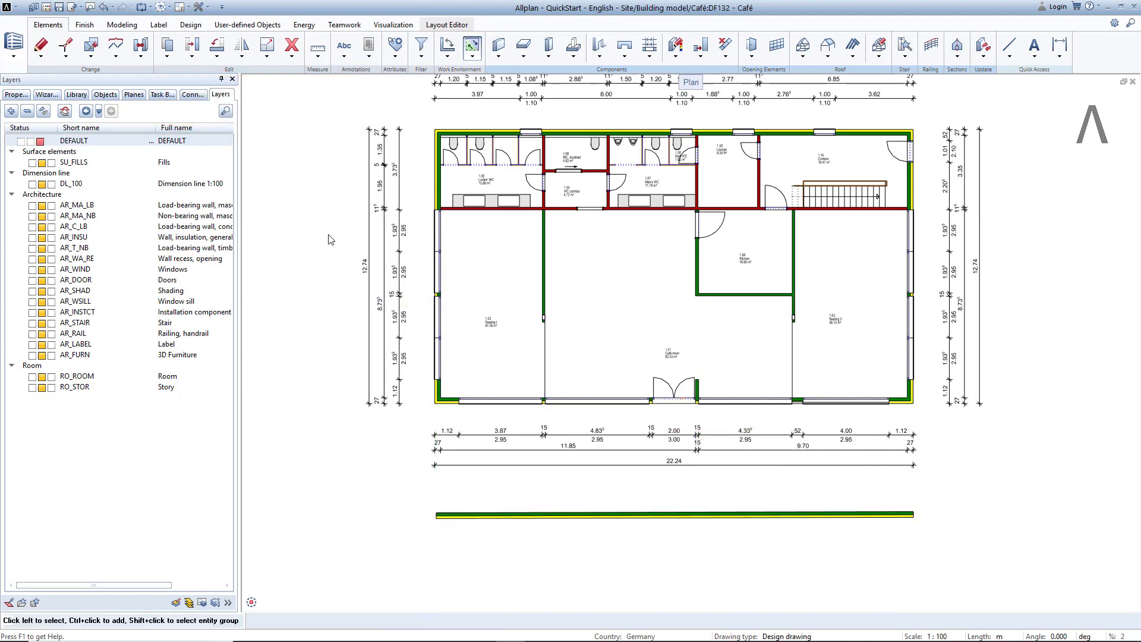
- Switch on the derived objects and open the south elevation in drawing file 1015 to check the new wall
key("F2")
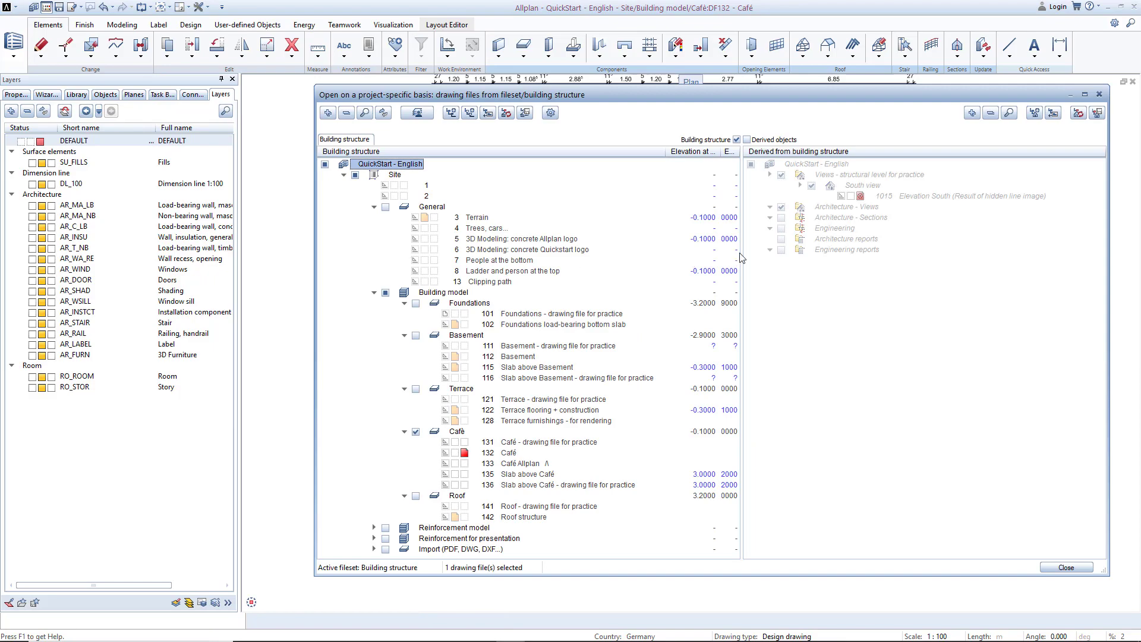
left_click(764, 189)
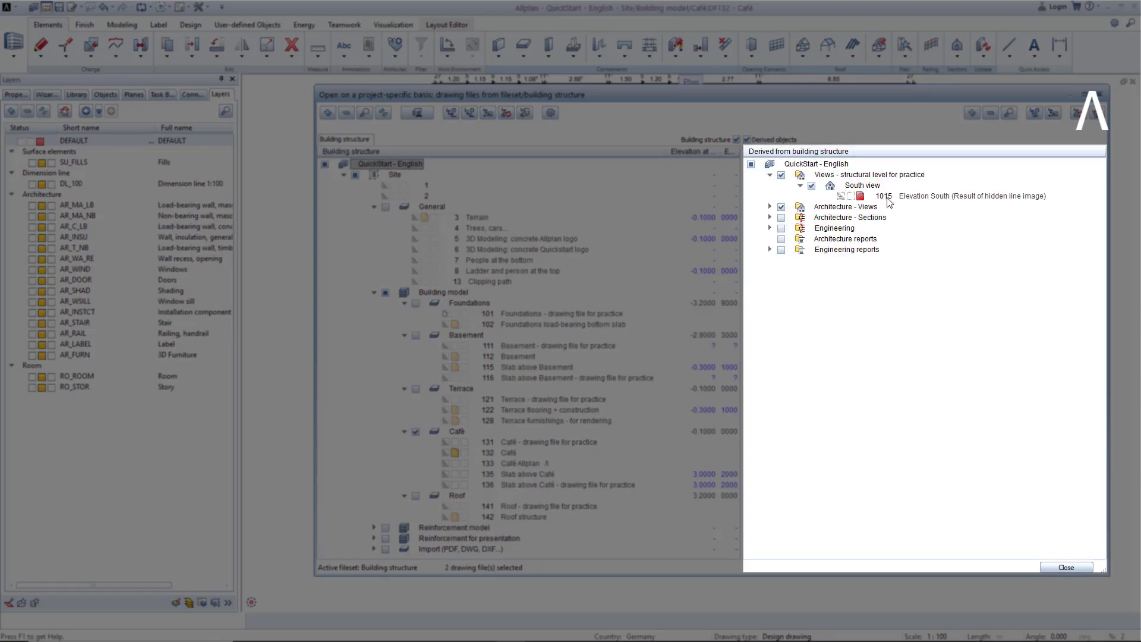
double_click(888, 197)
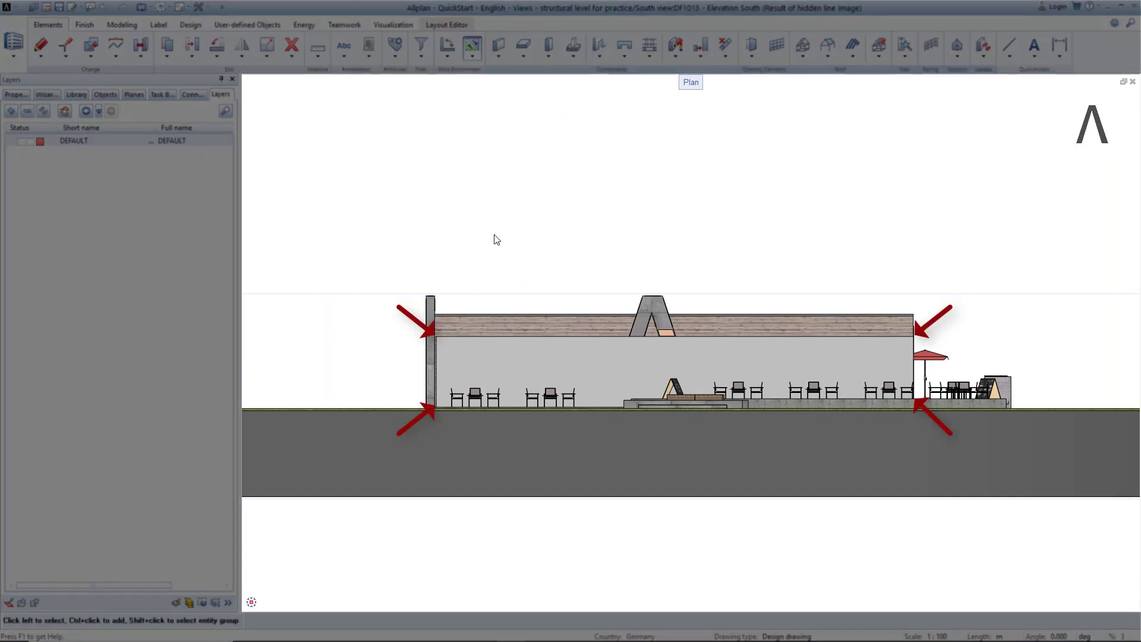
- Open the Café drawing file 132 with derived objects switched off, and return to the south elevation in drawing file 1015
key("F2")
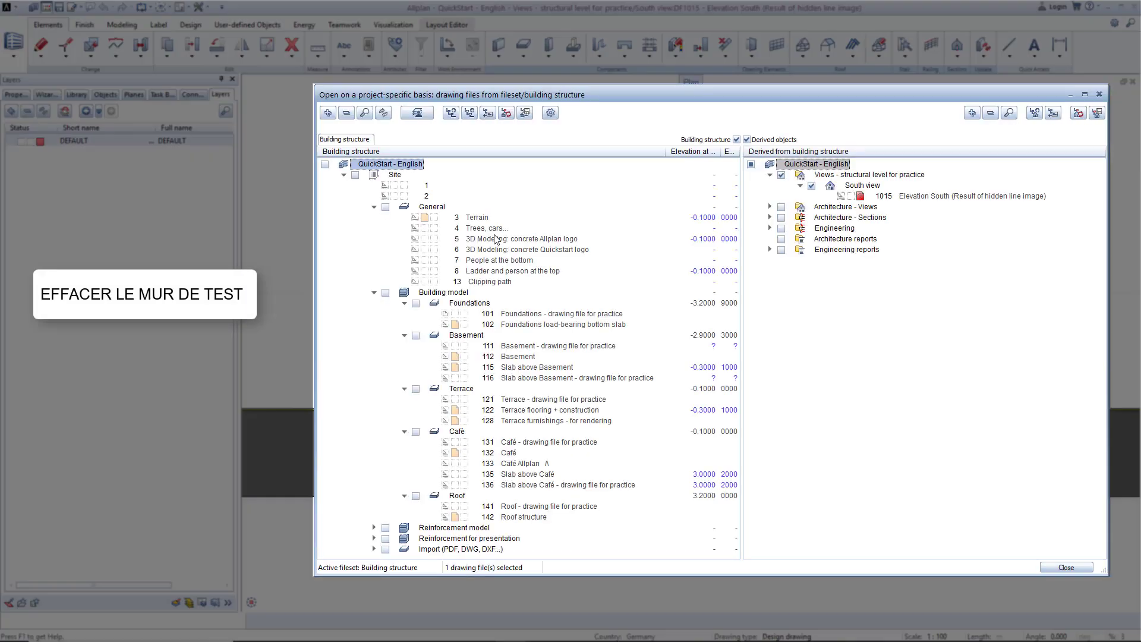
left_click(747, 139)
left_click(496, 453)
double_click(496, 453)
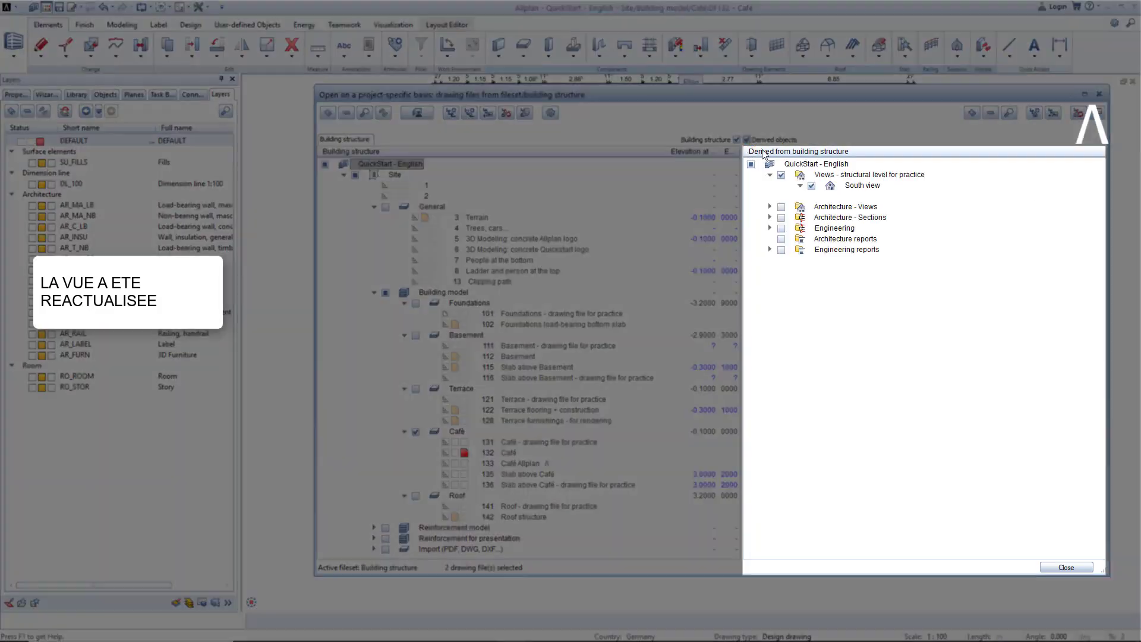
double_click(903, 196)
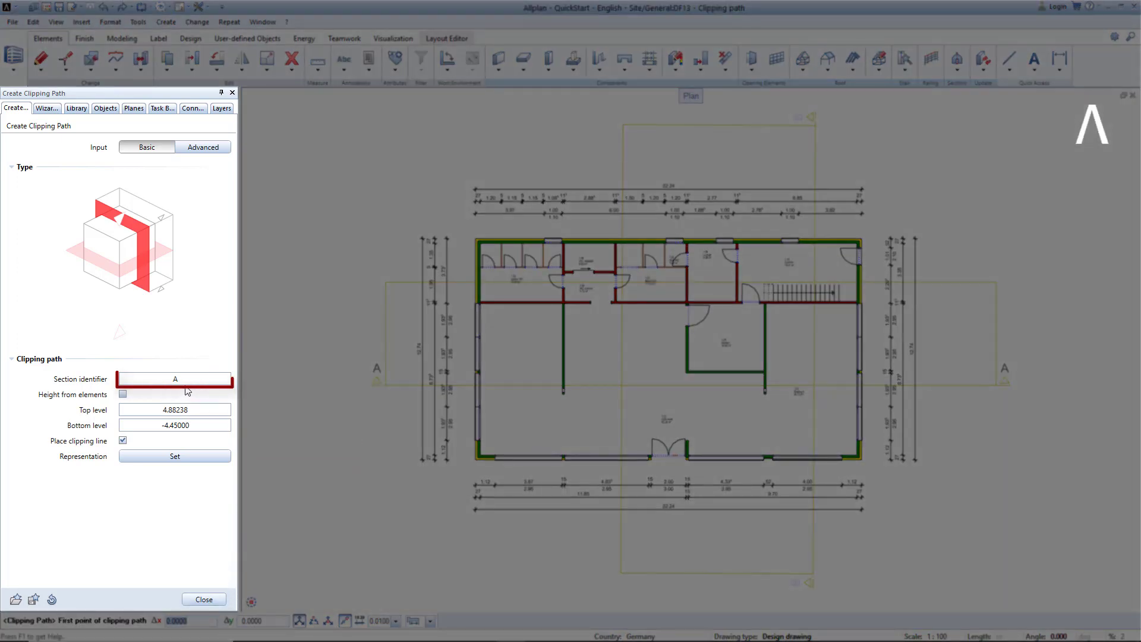
- Create a stepped clipping path across the café with section identifier C, four bends and its viewing depth set towards the north
left_click(167, 379)
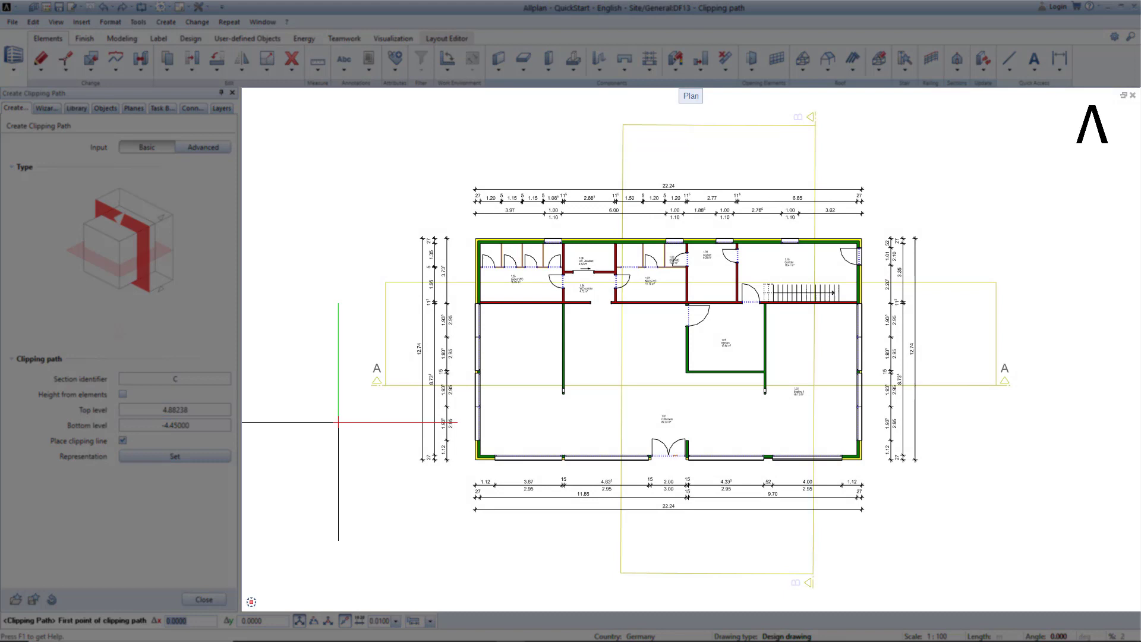
left_click(339, 422)
left_click(606, 421)
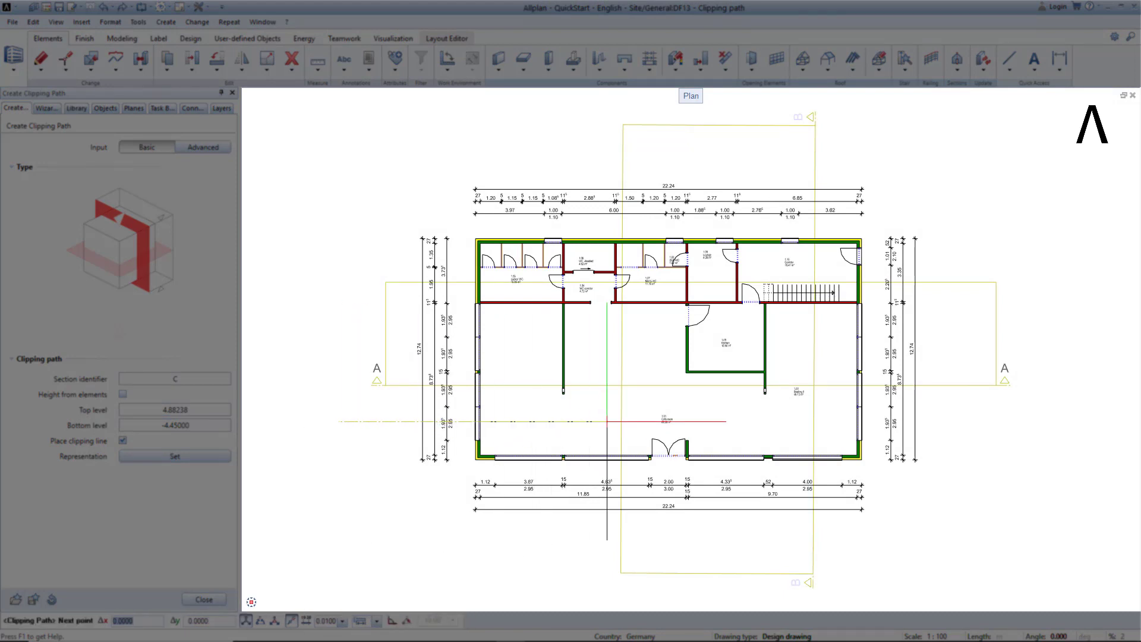
left_click(607, 319)
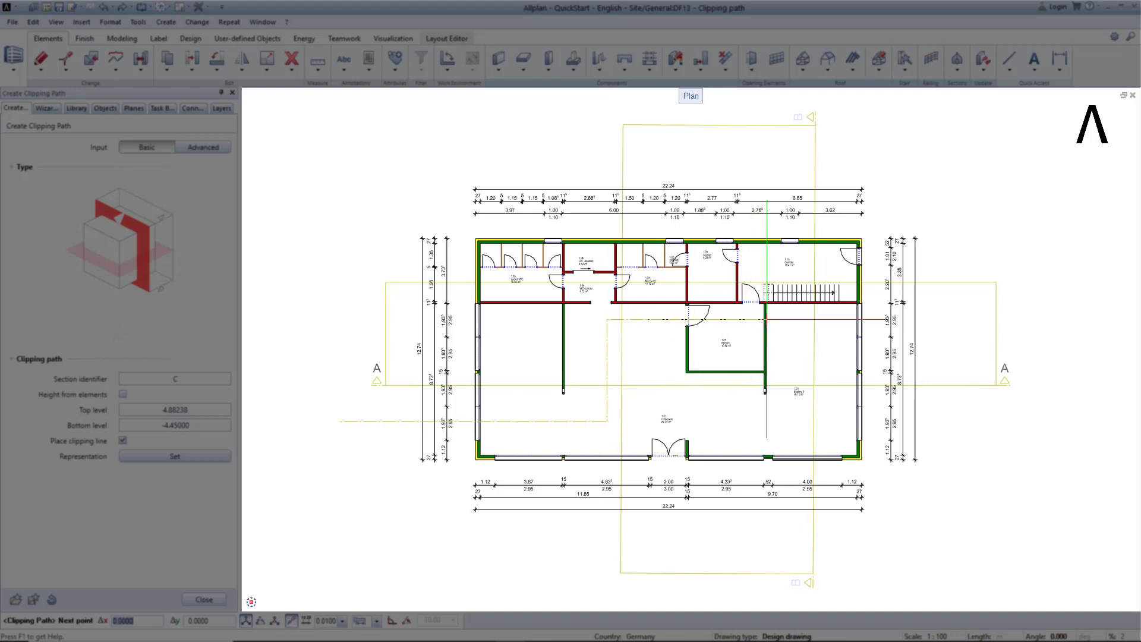
left_click(792, 321)
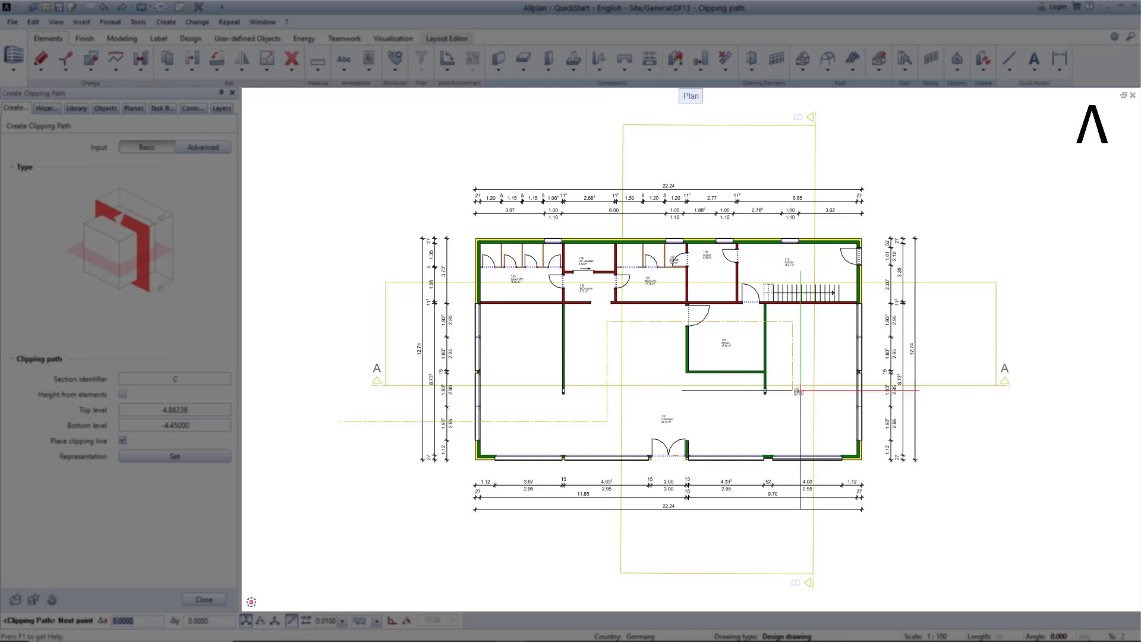
left_click(797, 417)
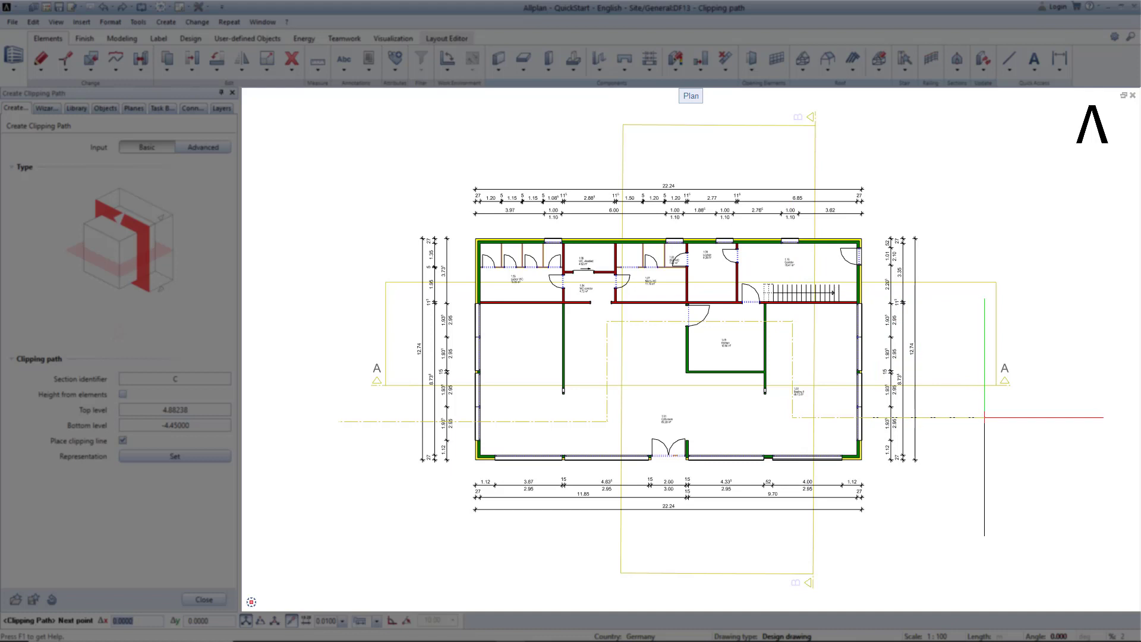
left_click(984, 418)
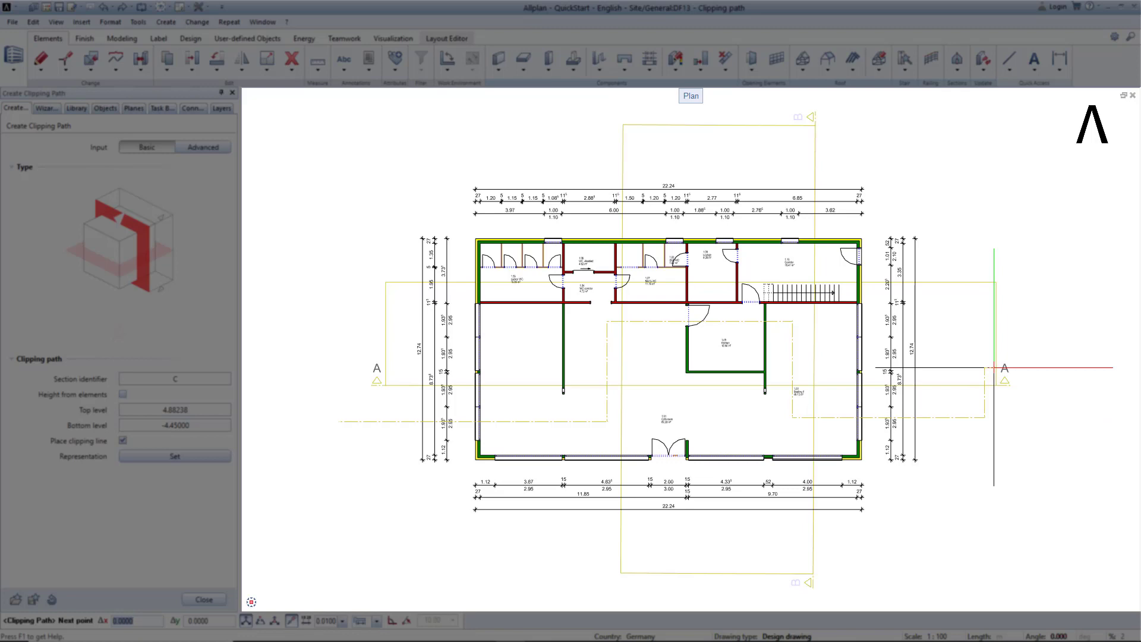
key("Escape")
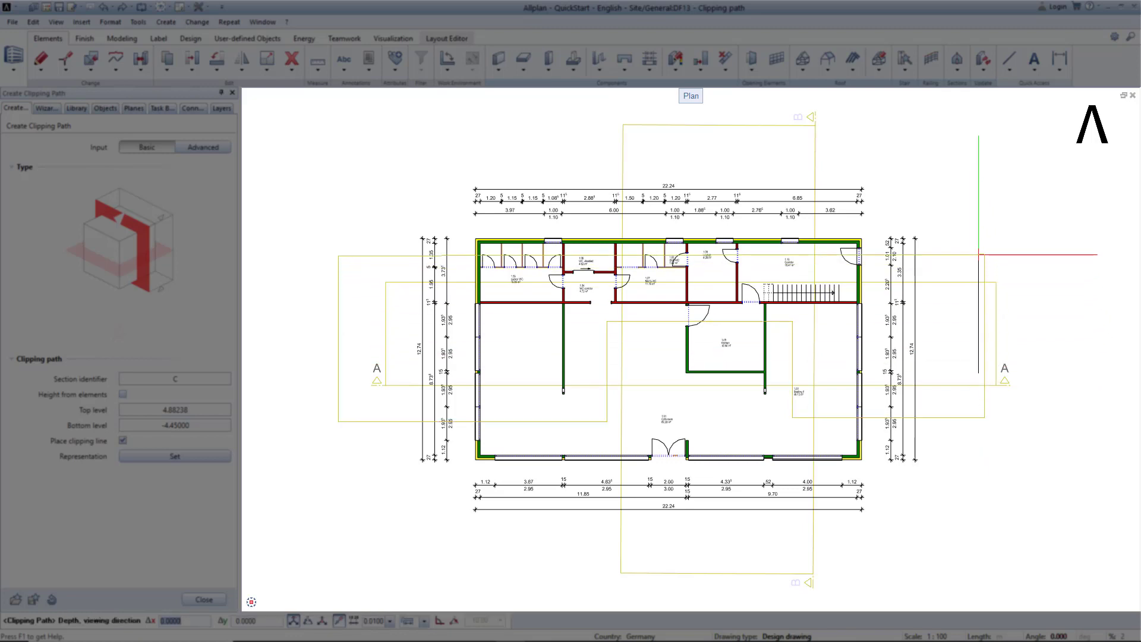
left_click(978, 254)
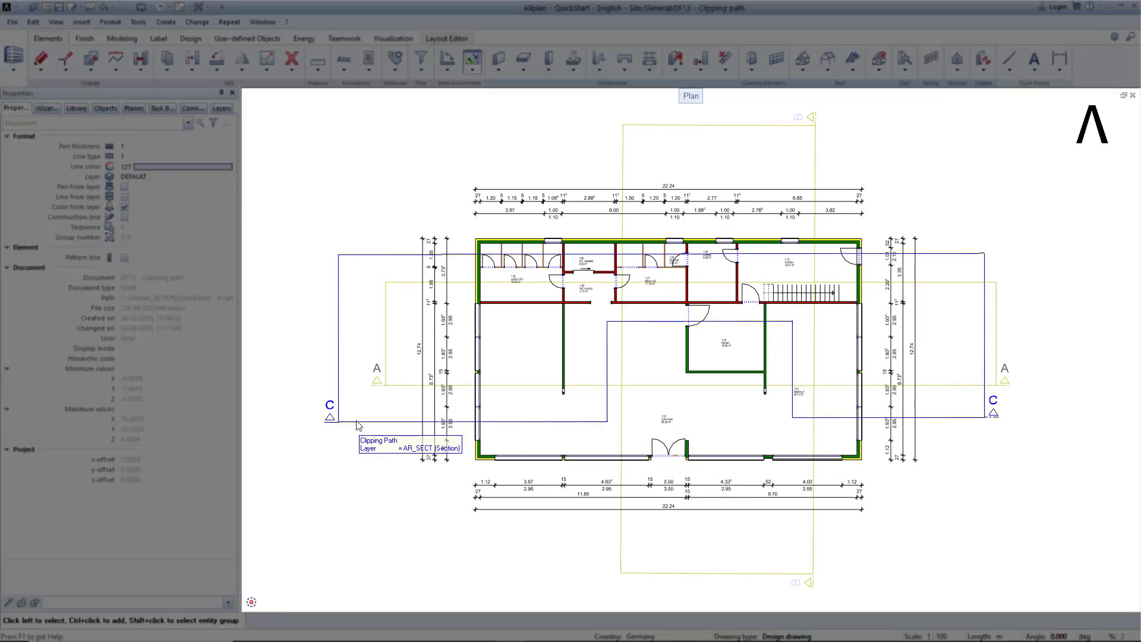
right_click(357, 422)
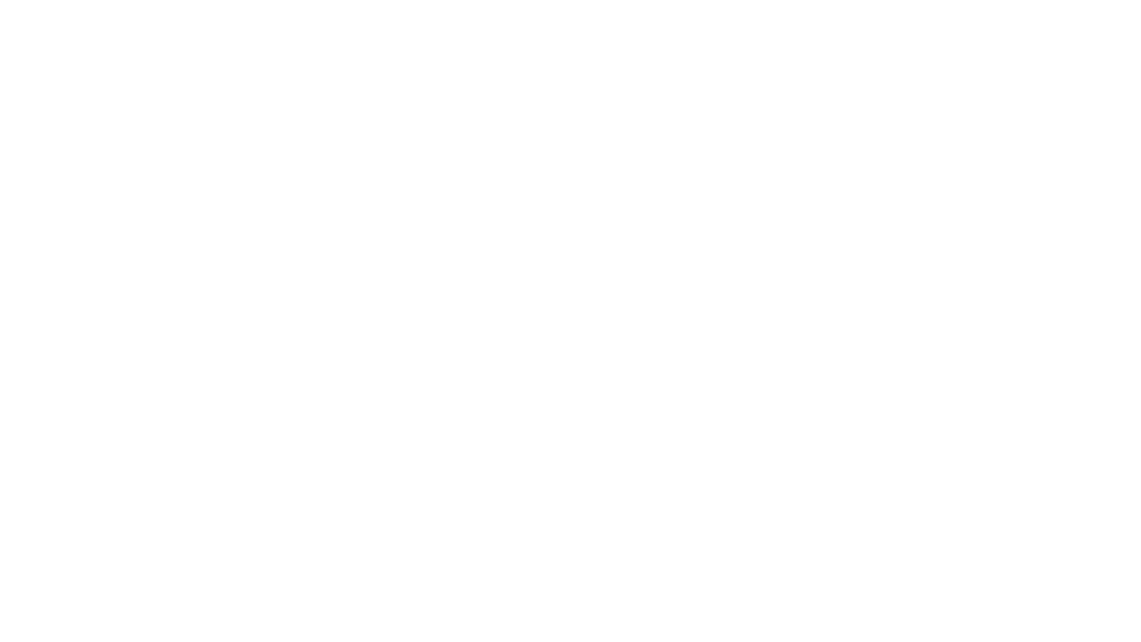
- Activate the structural level Section A-A and make its drawing file 1115 current
left_click(47, 8)
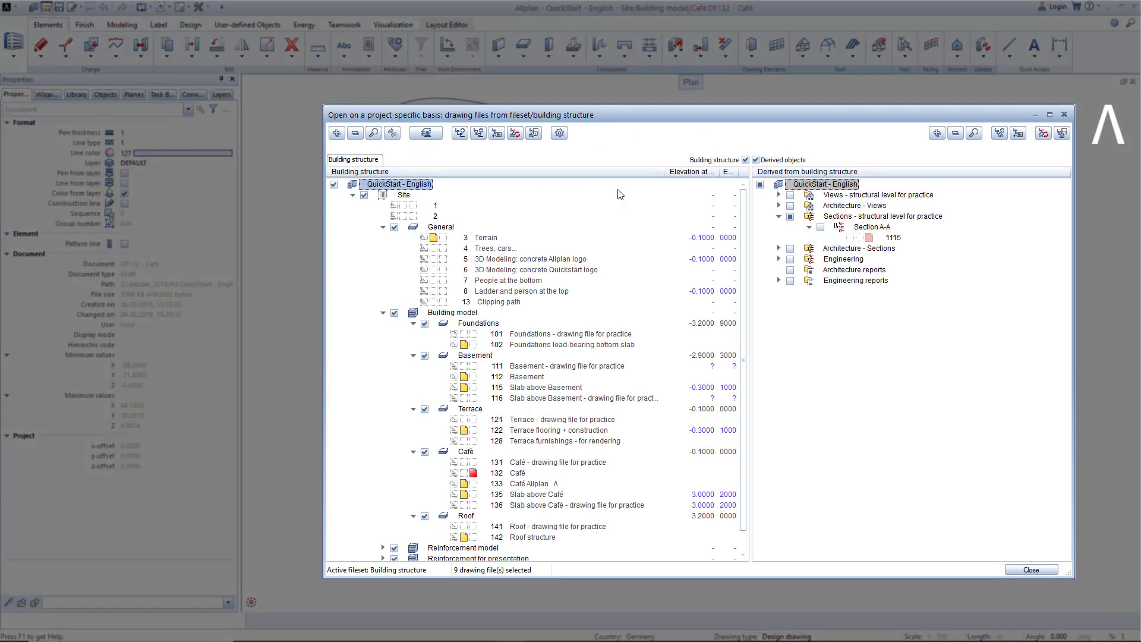
left_click(820, 227)
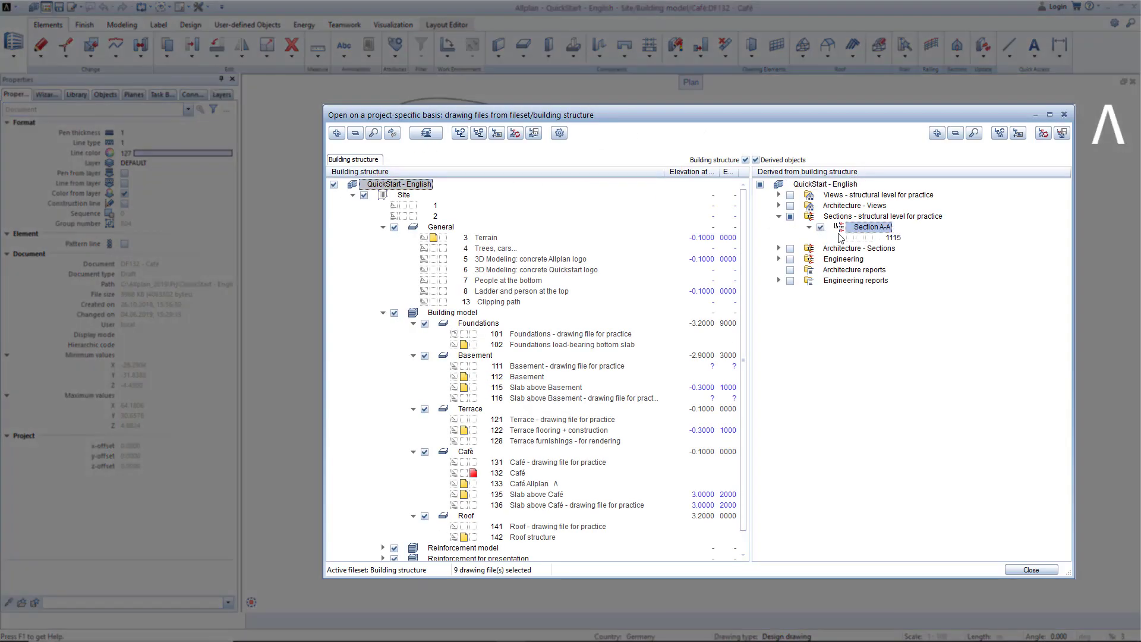
left_click(869, 237)
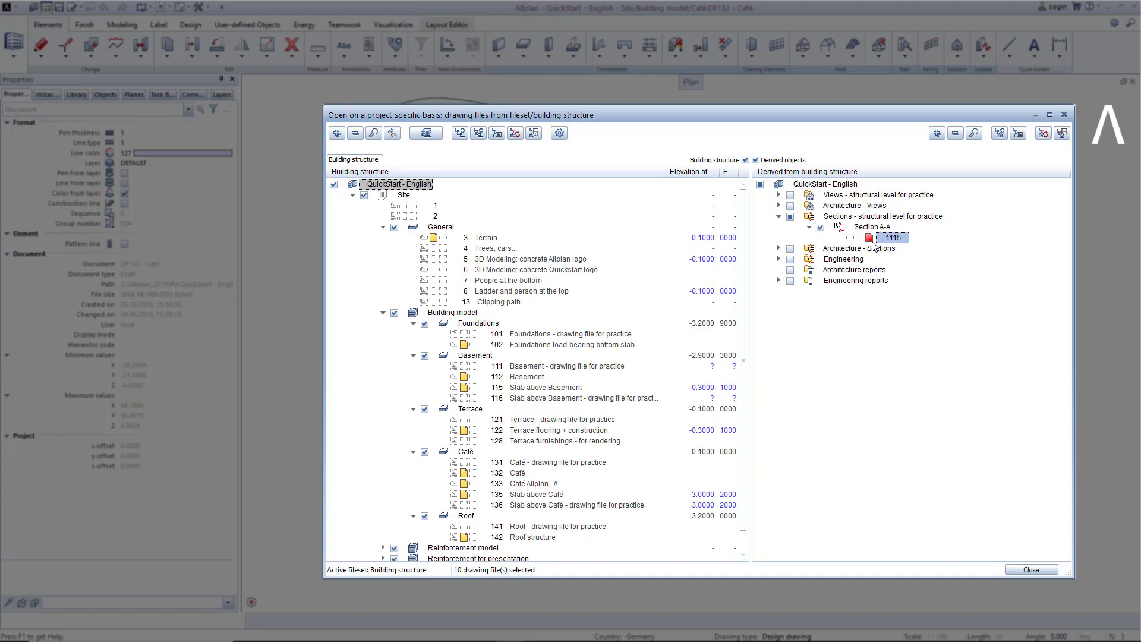
- Load the favorite "Lesson 8 - 2 structure only.xml" for the building structure's drawing file selection
right_click(417, 186)
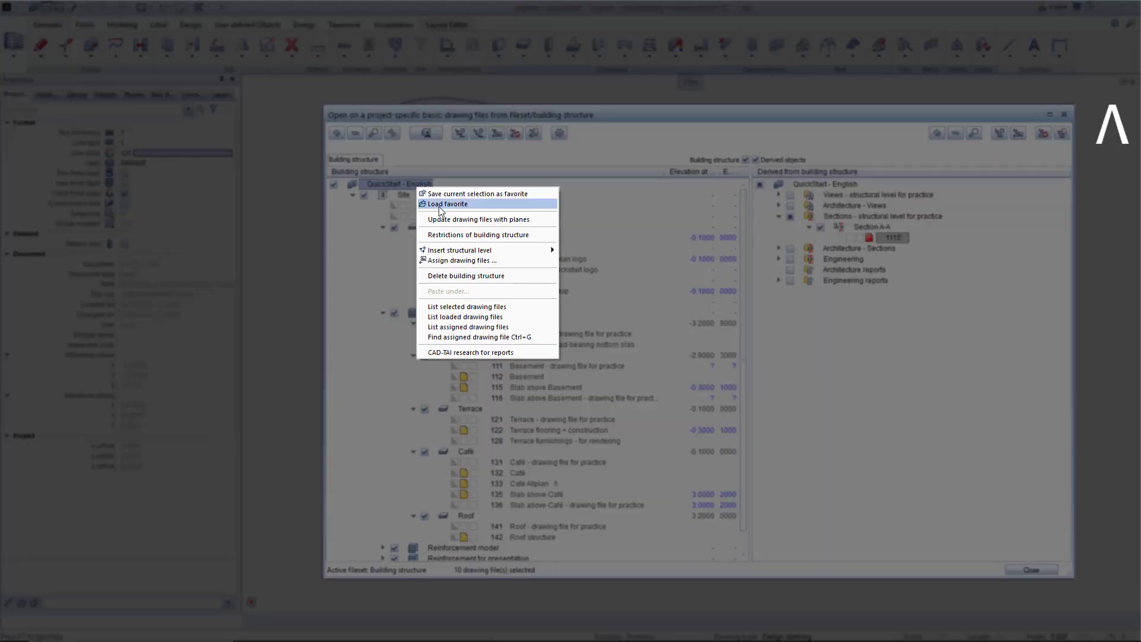
left_click(439, 209)
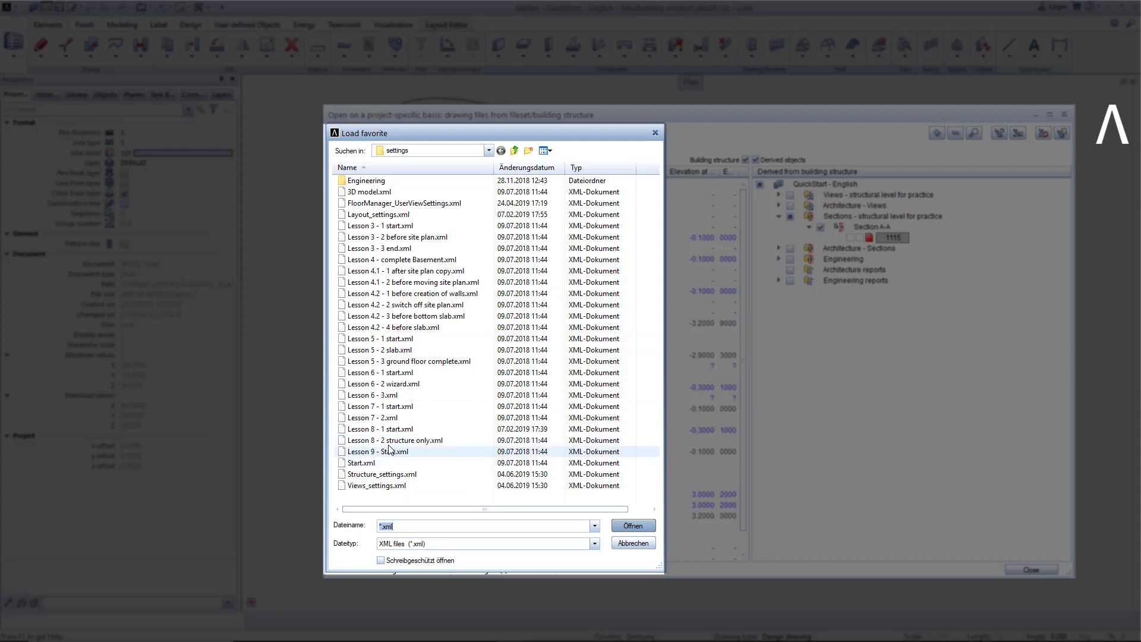
left_click(410, 441)
left_click(631, 527)
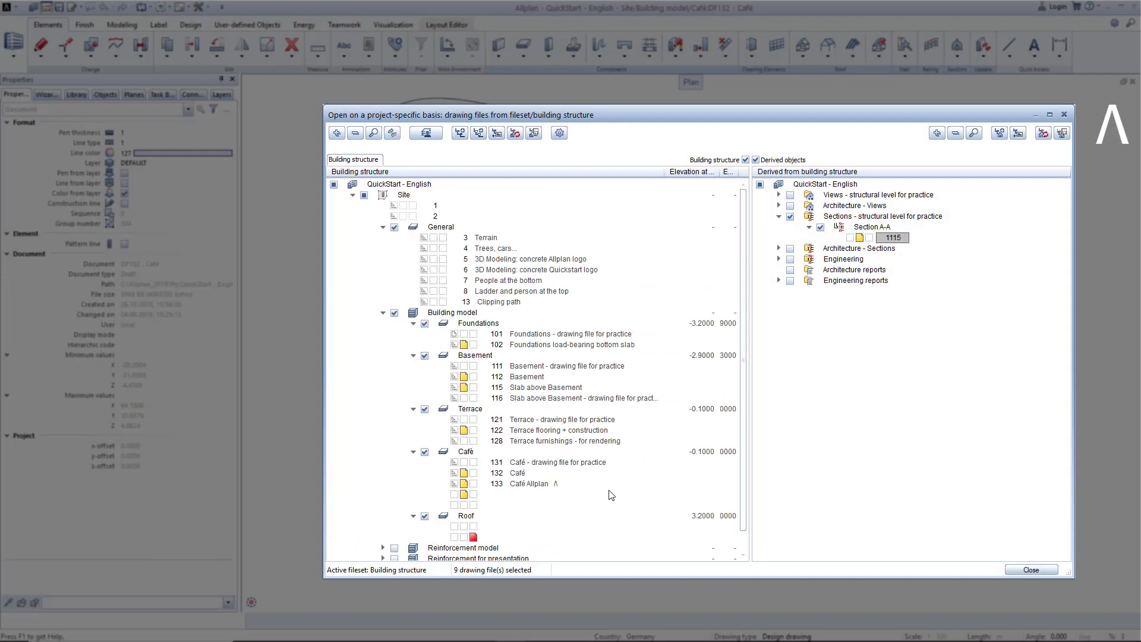
- Activate drawing file 13 with the clipping paths in edit mode and make drawing file 1115 current
scroll(513, 246, "down", 1)
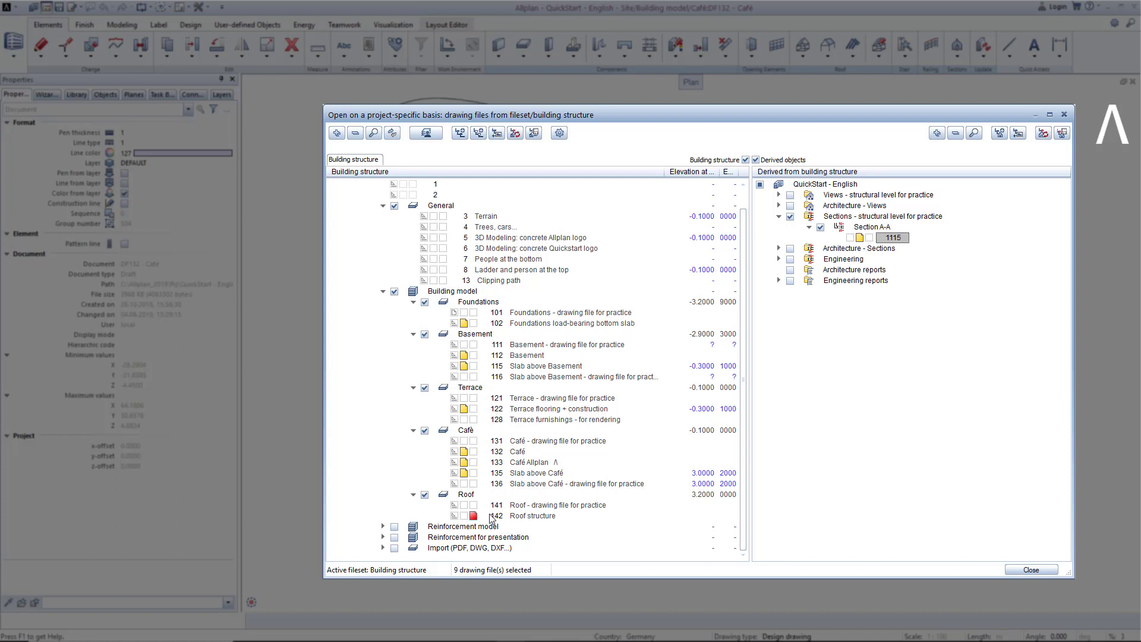
left_click(434, 281)
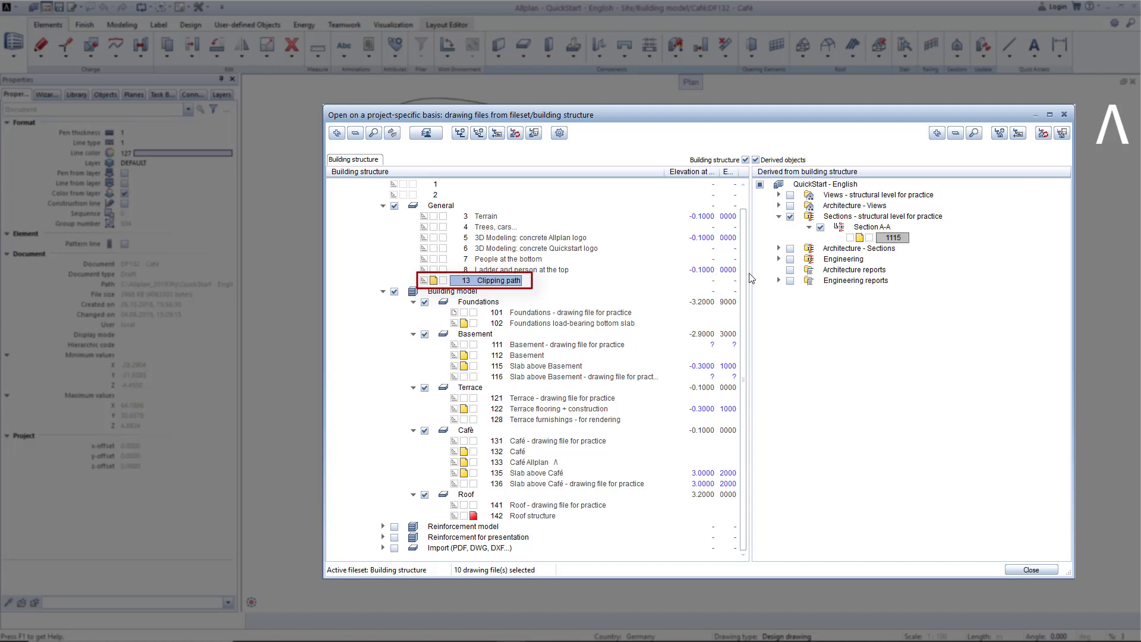
left_click(869, 239)
- Generate the section in drawing file 1115 using clipping path A and the Print Set (Views and sections), and open that file
right_click(901, 239)
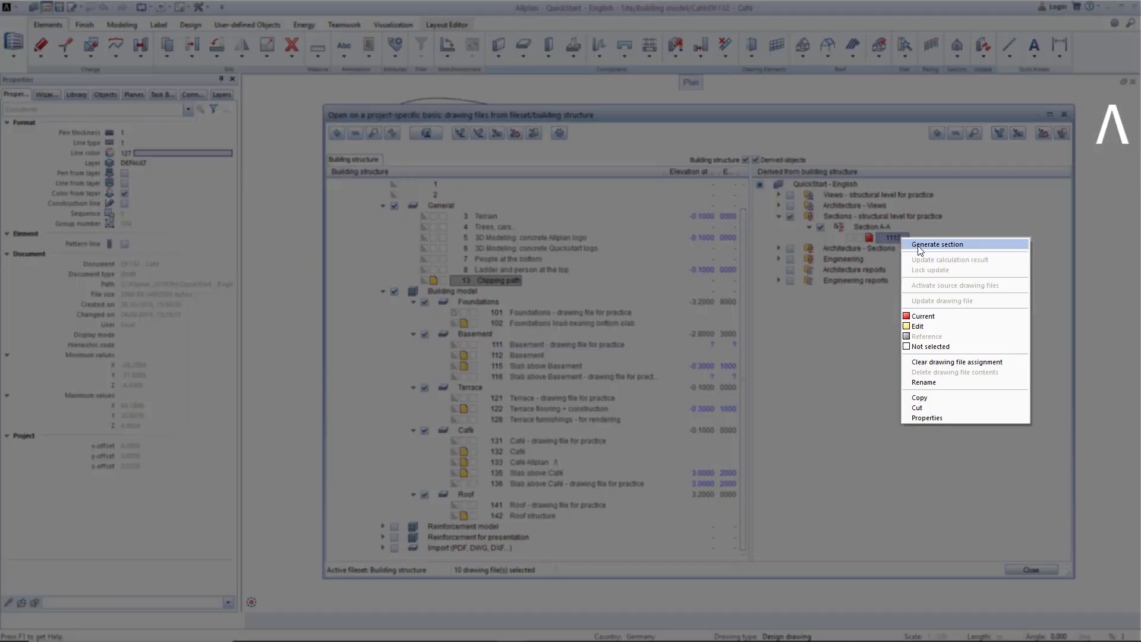
left_click(921, 244)
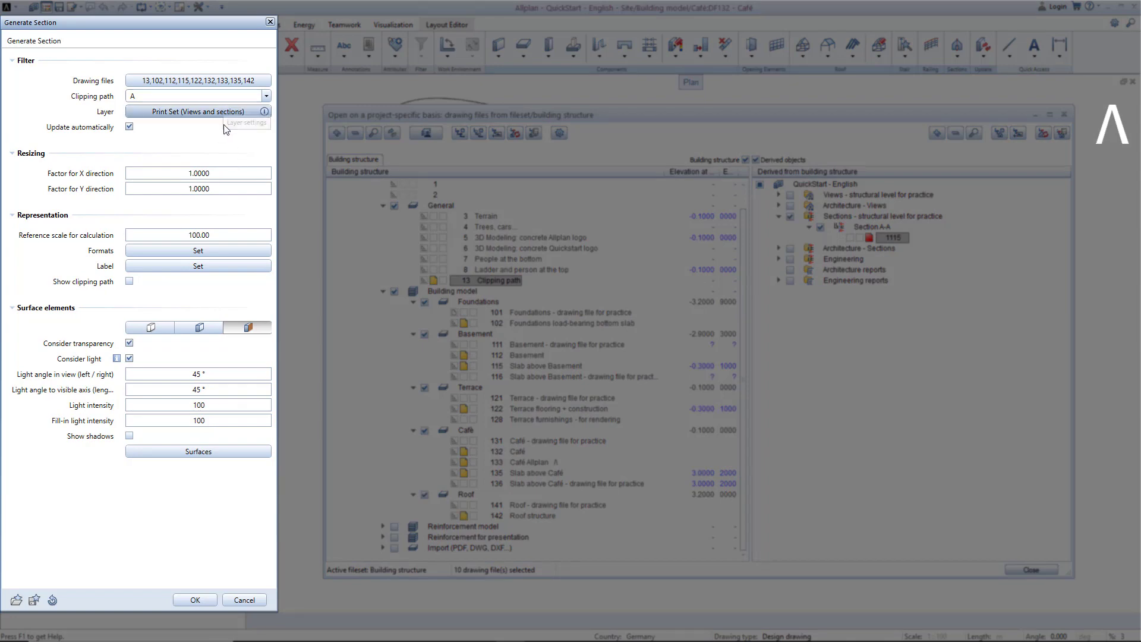
left_click(206, 599)
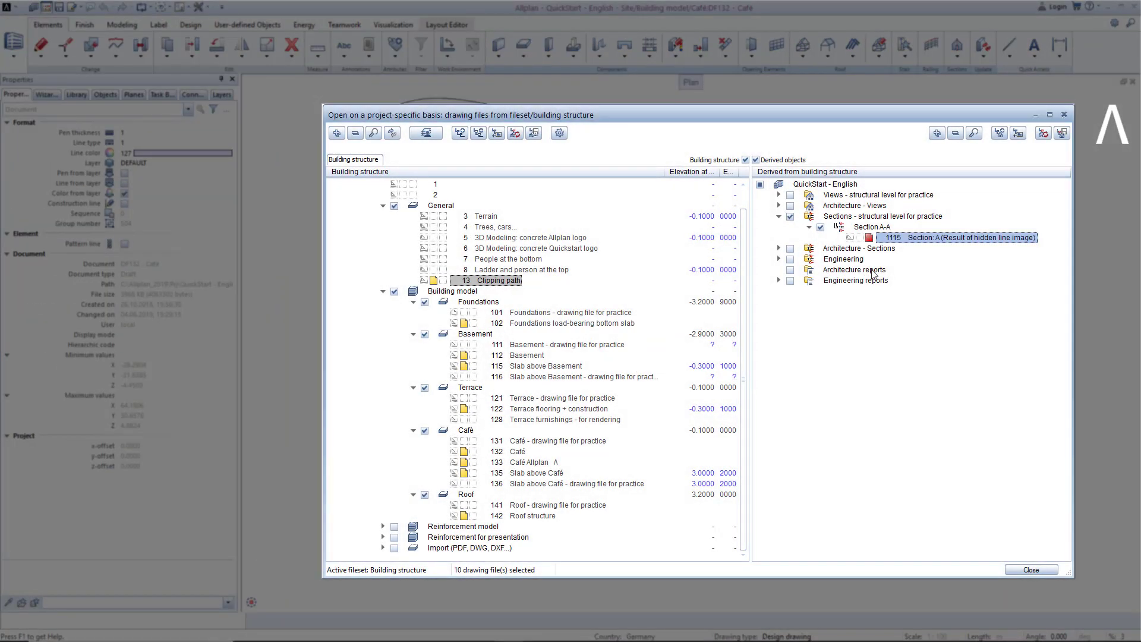
double_click(897, 239)
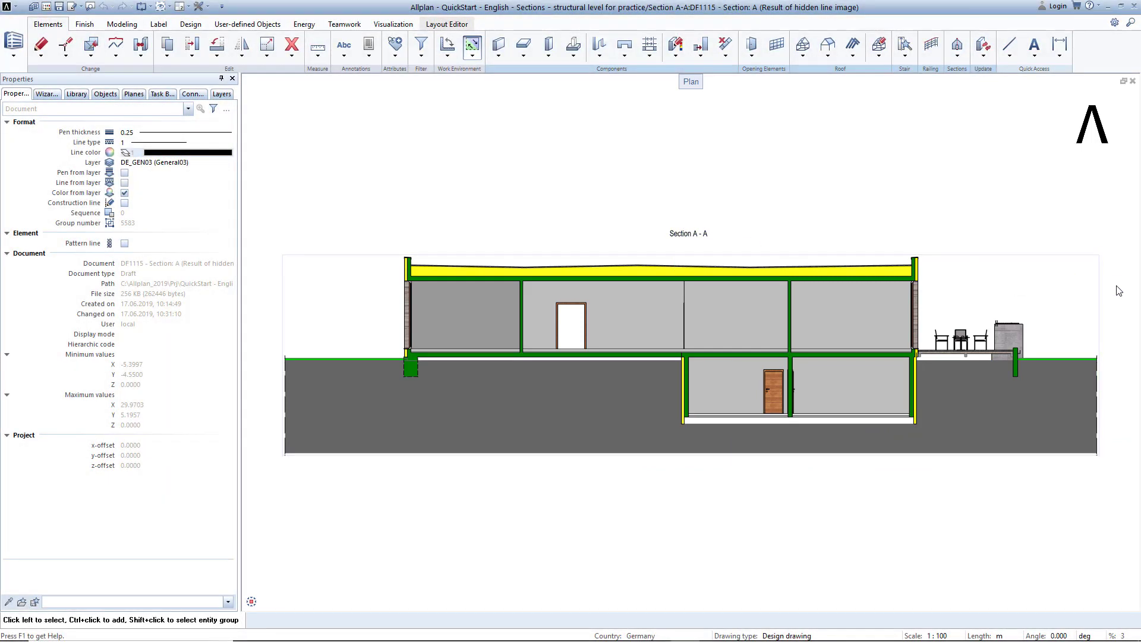
- Turn off the label heading of Section A-A in drawing file 1115 and apply the change
left_click(1091, 301)
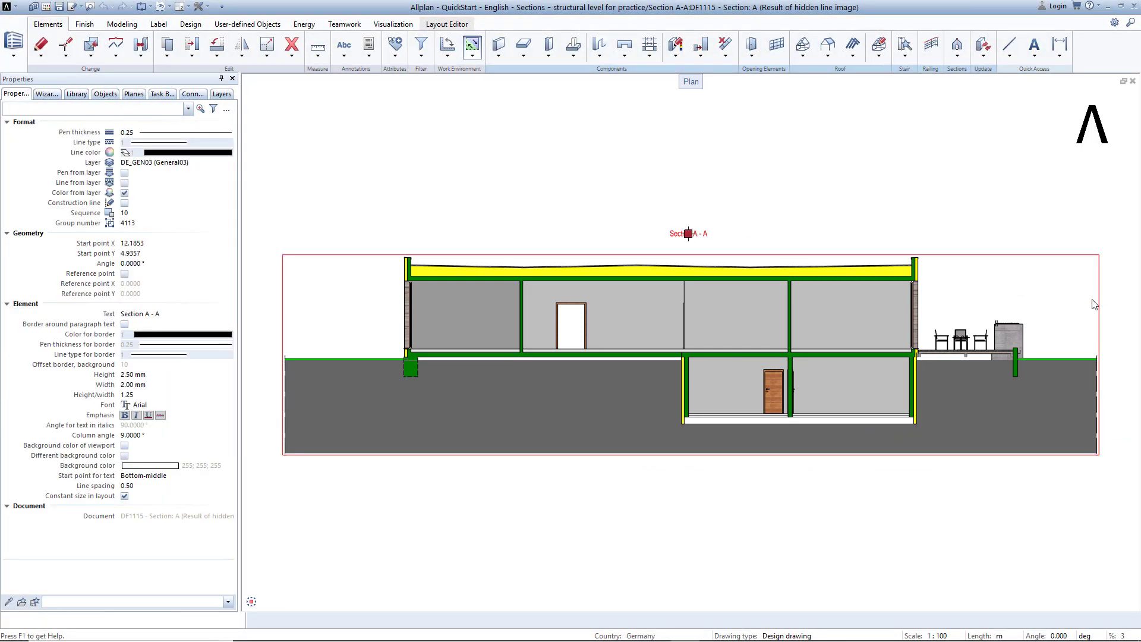
left_click(441, 247)
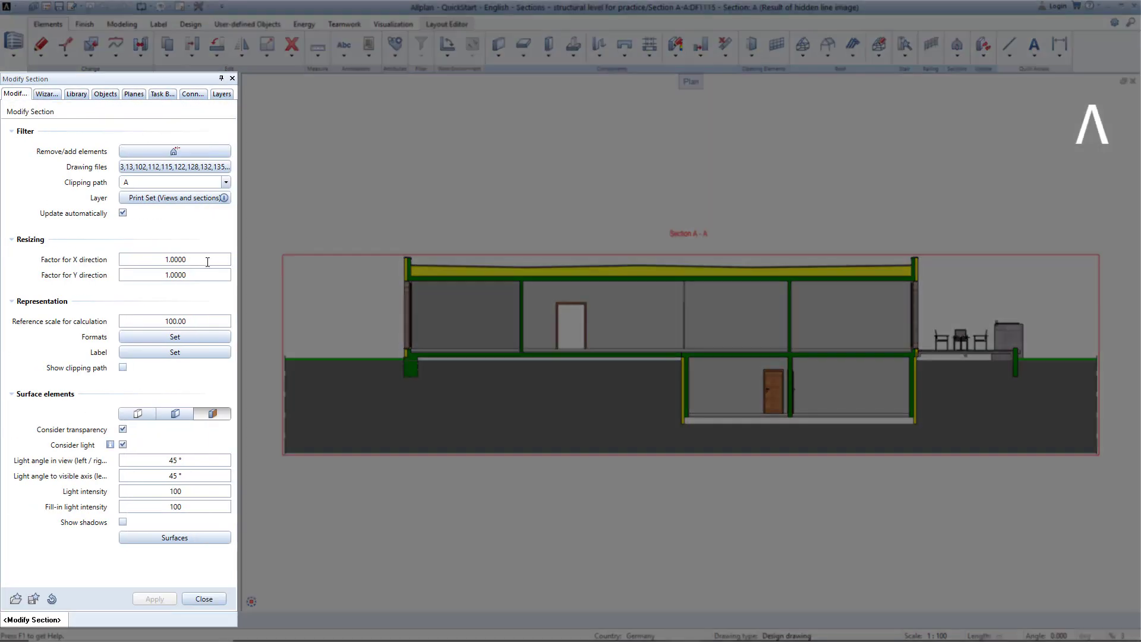
left_click(158, 352)
left_click(123, 153)
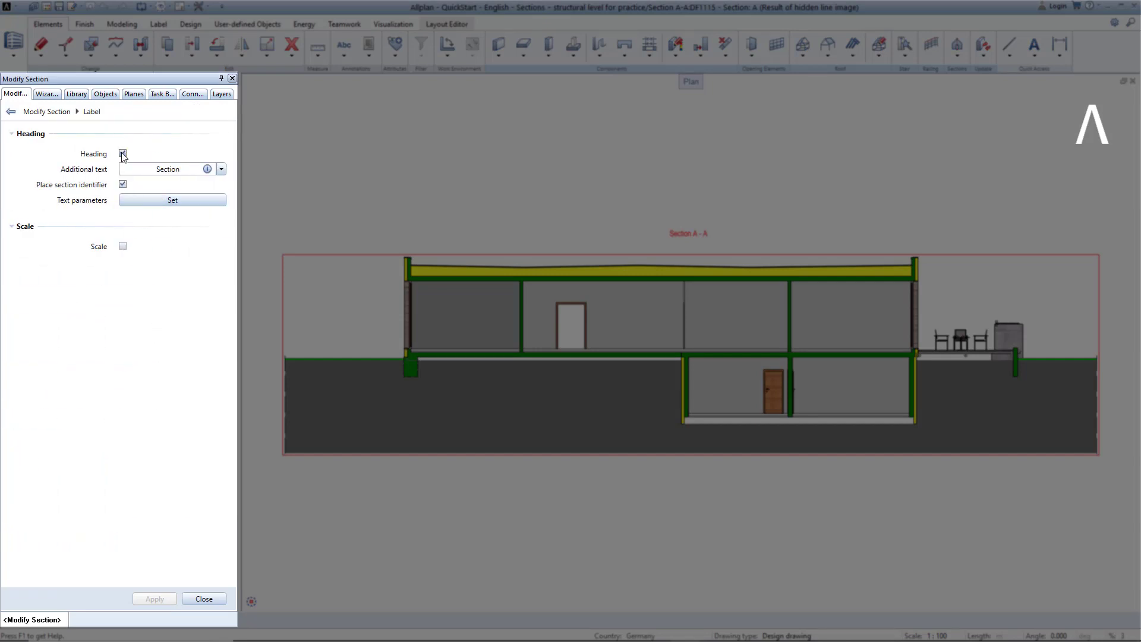
left_click(153, 598)
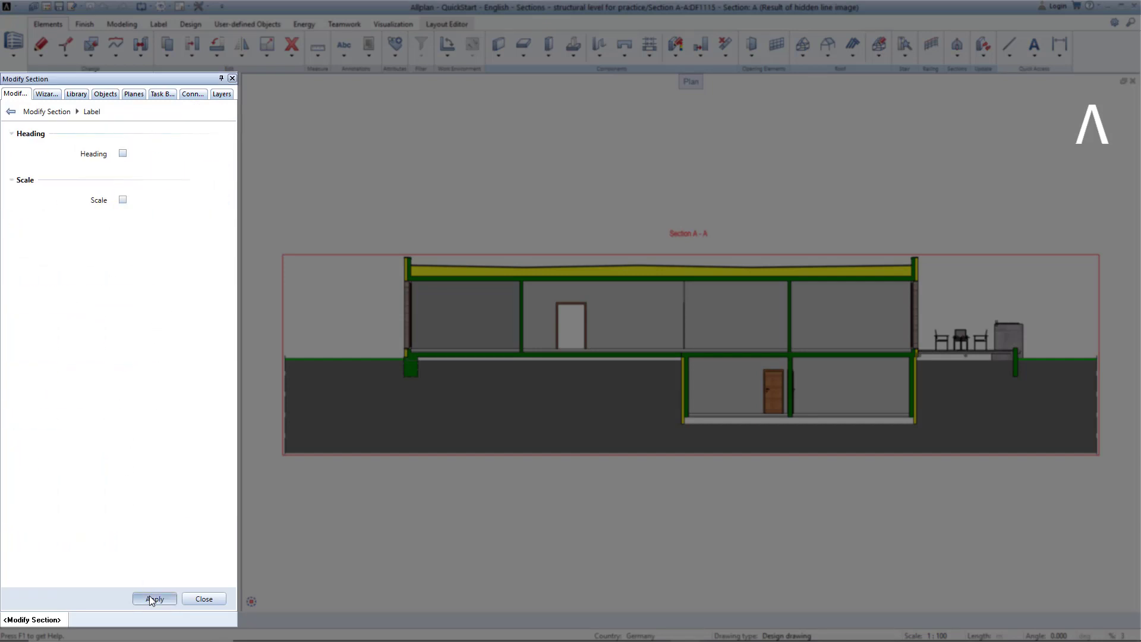
left_click(203, 599)
- Display the section without colored surfaces, apply it, and set the drawing type to Presentation drawing
left_click(137, 415)
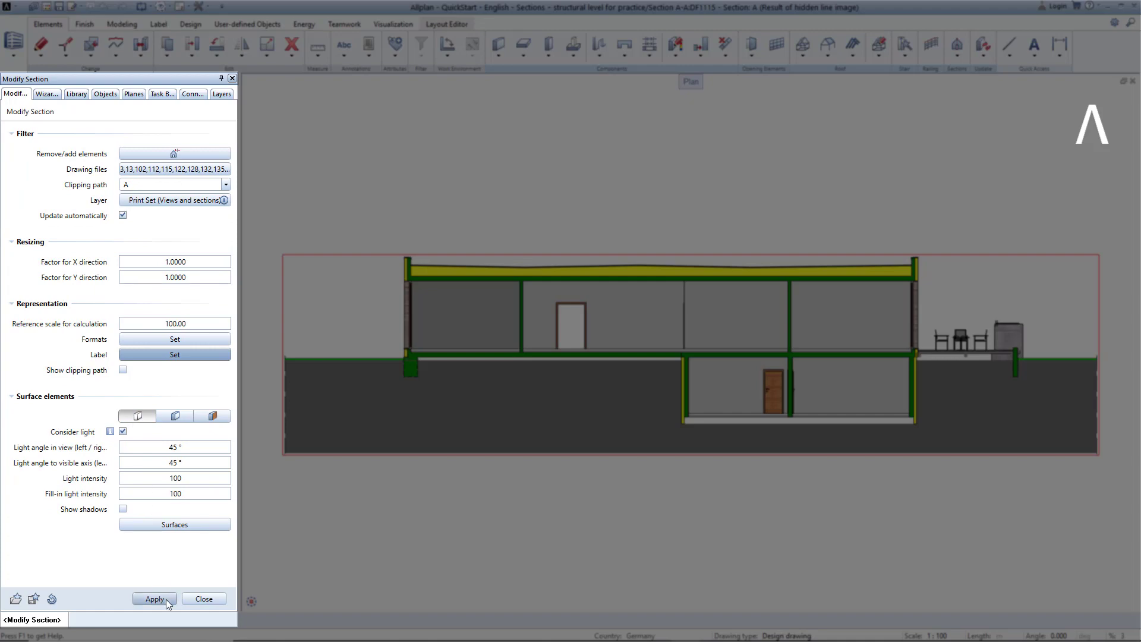
left_click(166, 599)
left_click(194, 599)
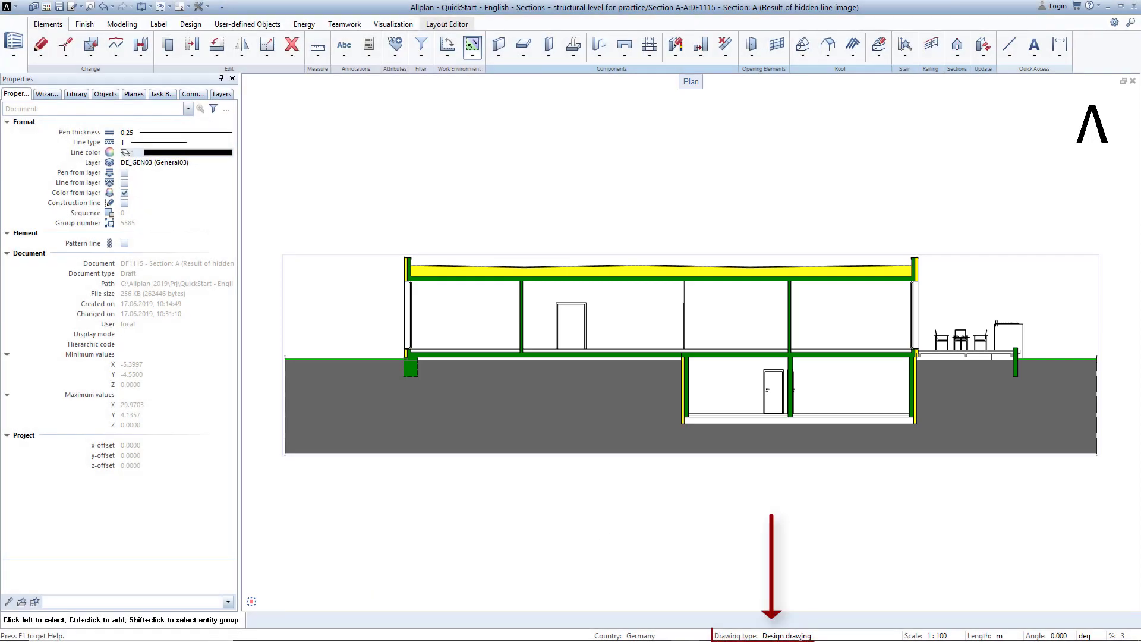
left_click(787, 635)
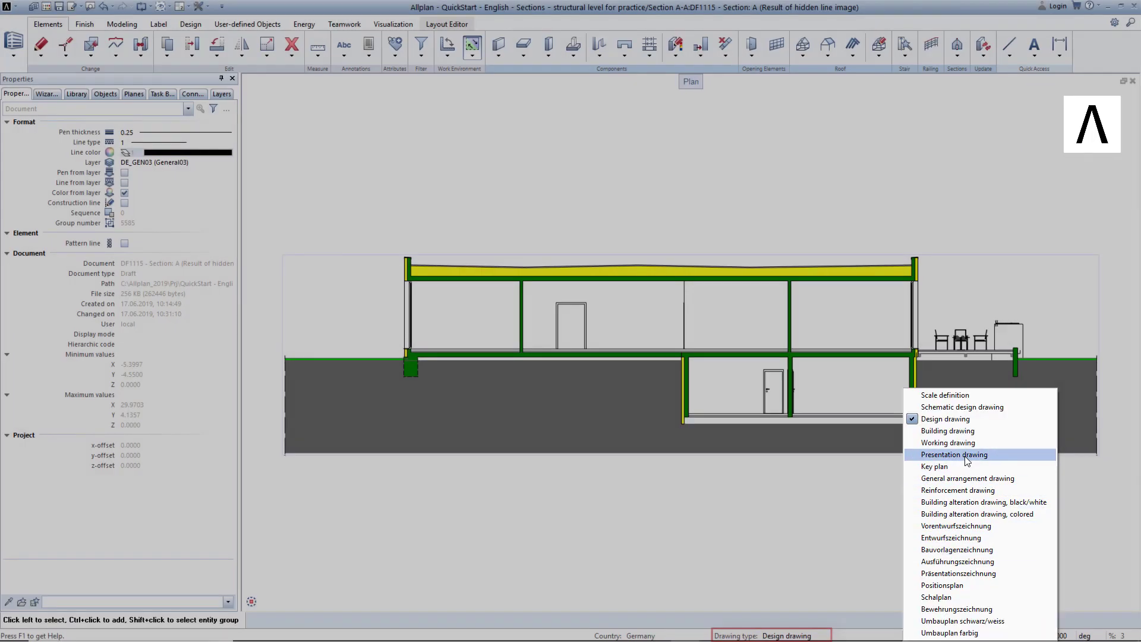
left_click(954, 454)
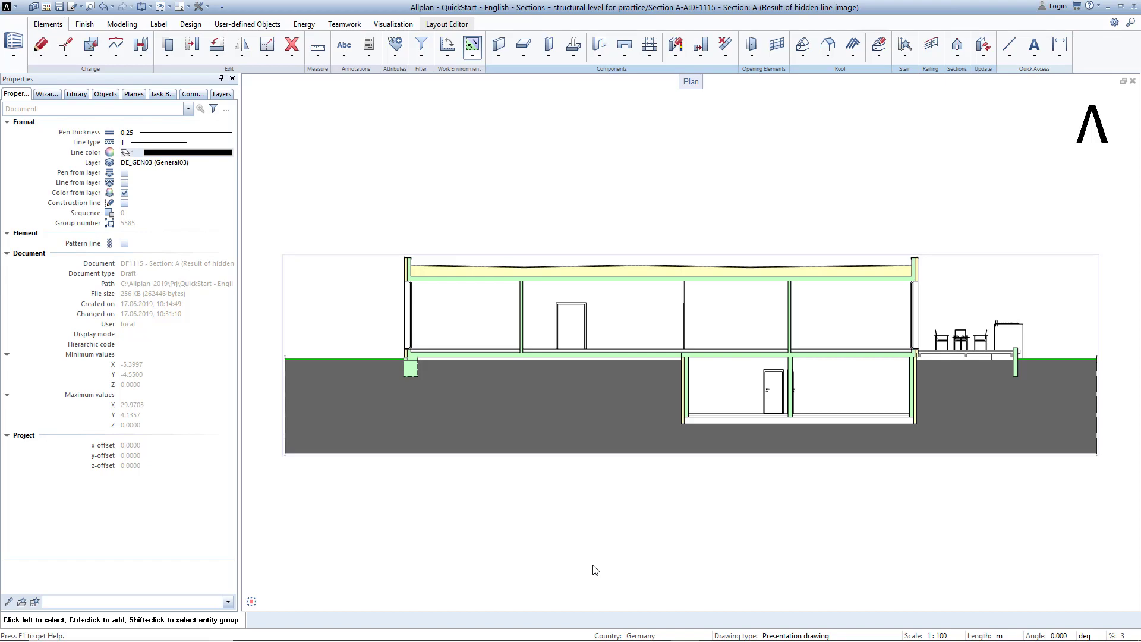
- Load the favorite "Lesson 8 - 2.xml" for the building structure's drawing file selection
left_click(46, 6)
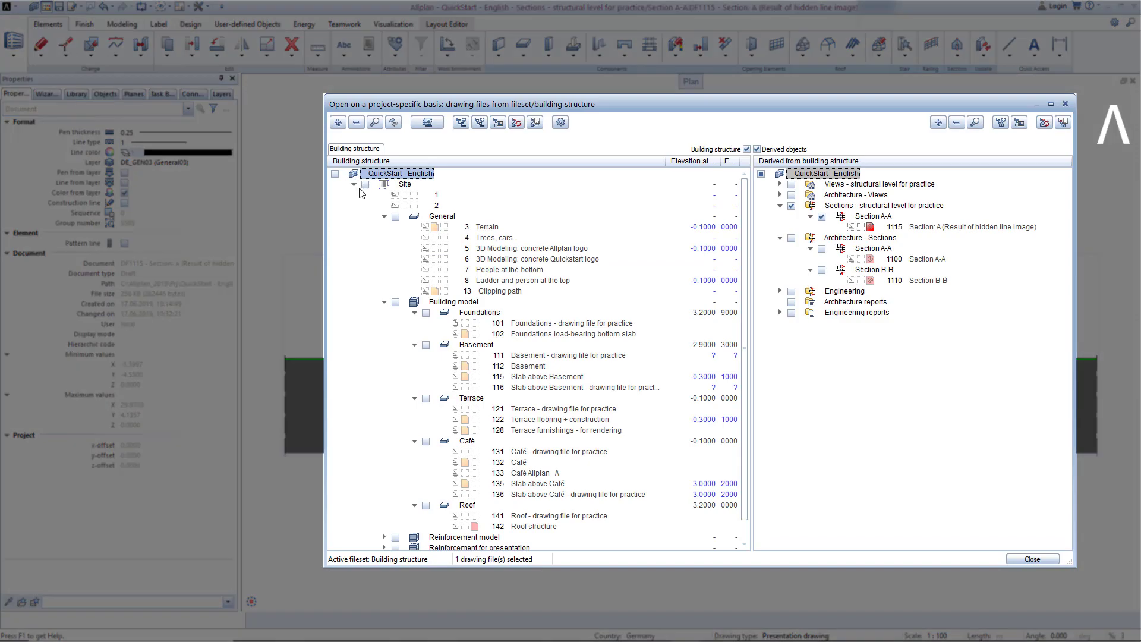
right_click(417, 180)
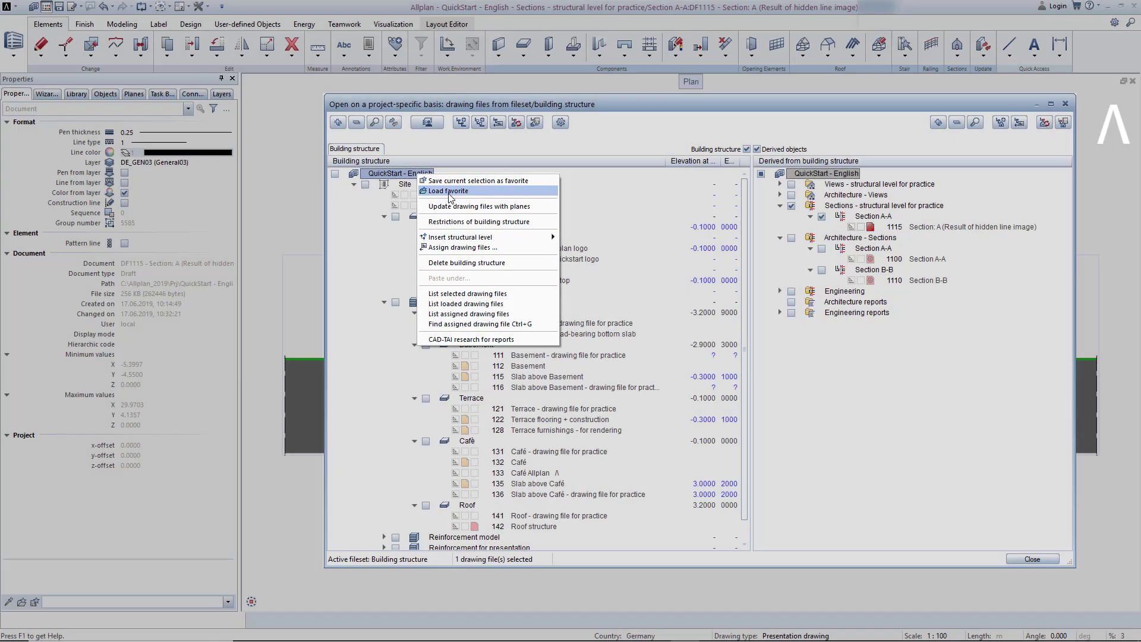
left_click(419, 184)
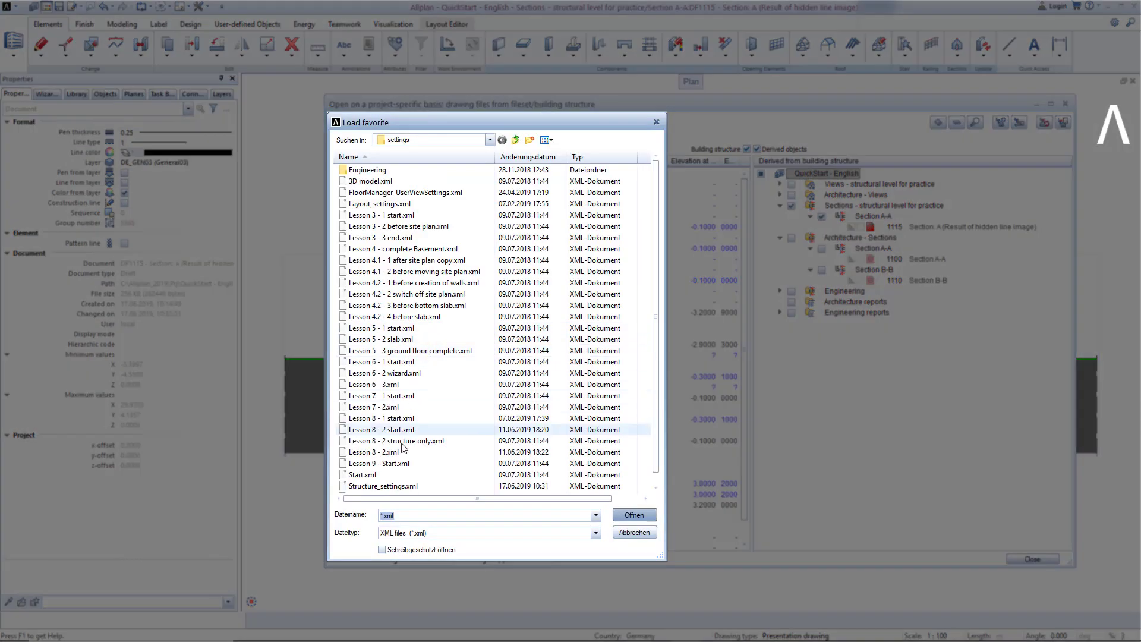
left_click(399, 453)
left_click(635, 514)
- Assign drawing file 134 to the Café structural level, name it "Section", and return to the plan
right_click(467, 440)
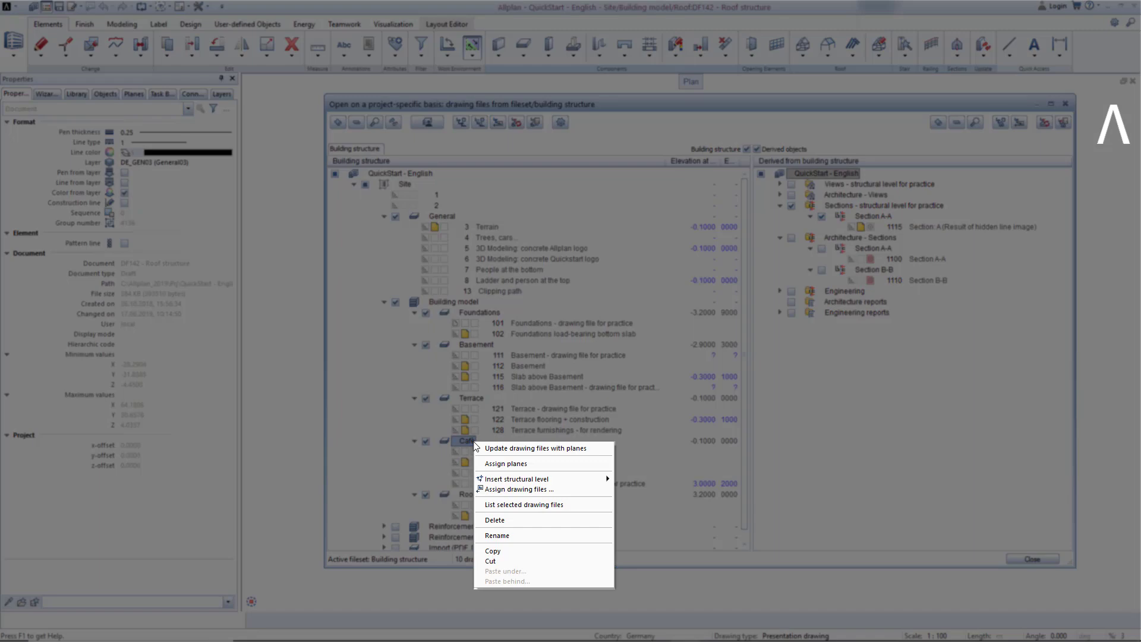
left_click(529, 490)
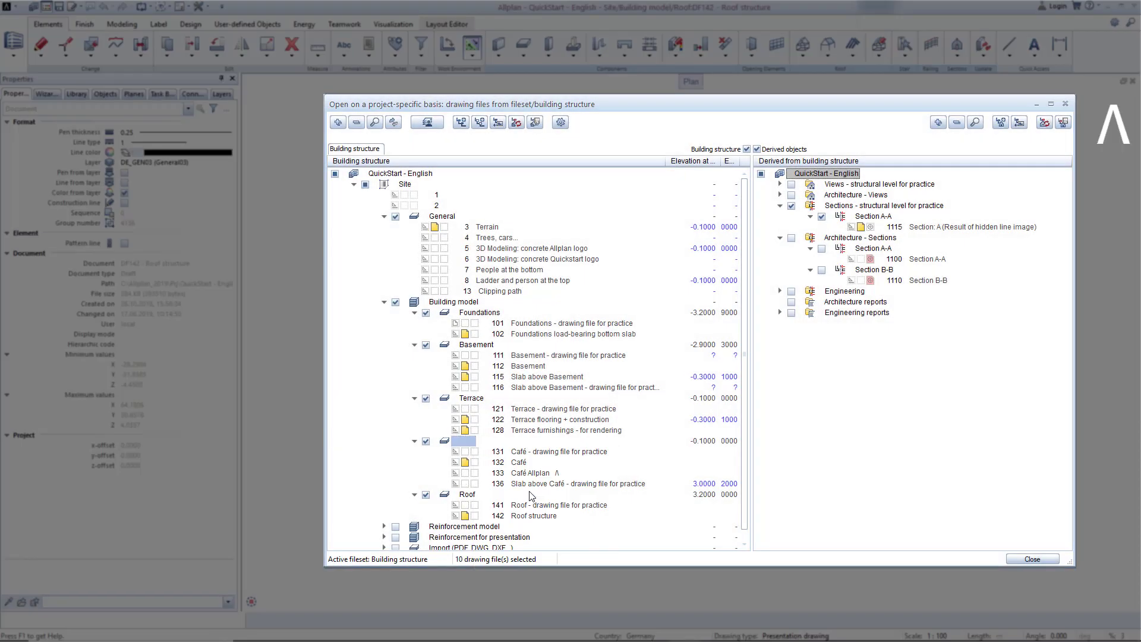
type("134")
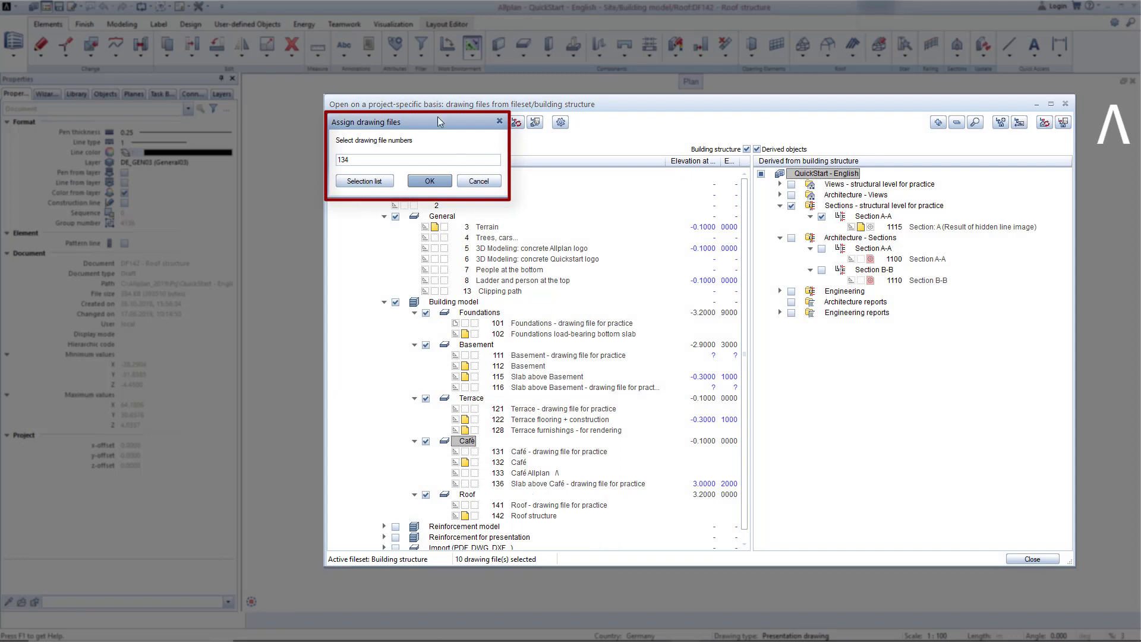
left_click(429, 181)
type("Section")
key("Return")
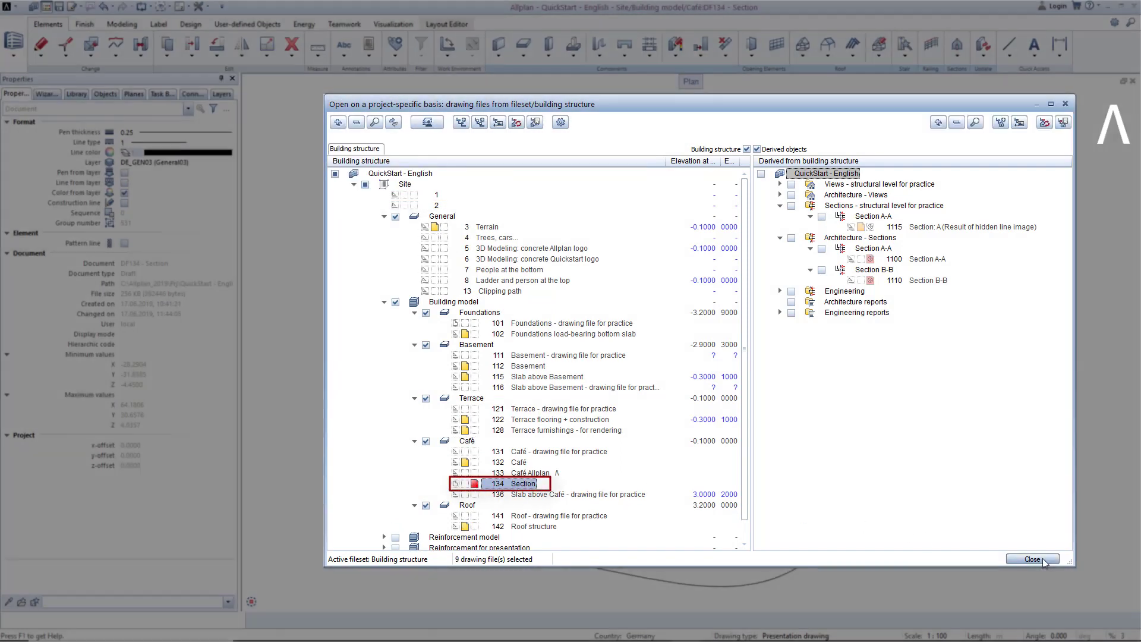
left_click(1033, 559)
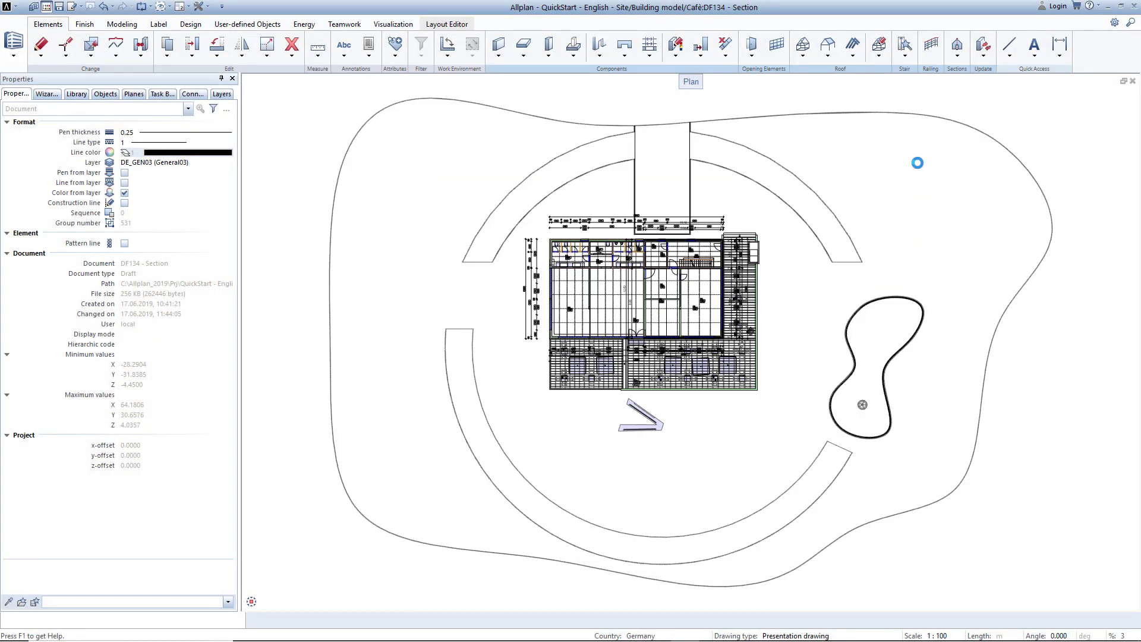
- Create a section with a stepped clipping path C across the café building, looking toward the north
left_click(958, 56)
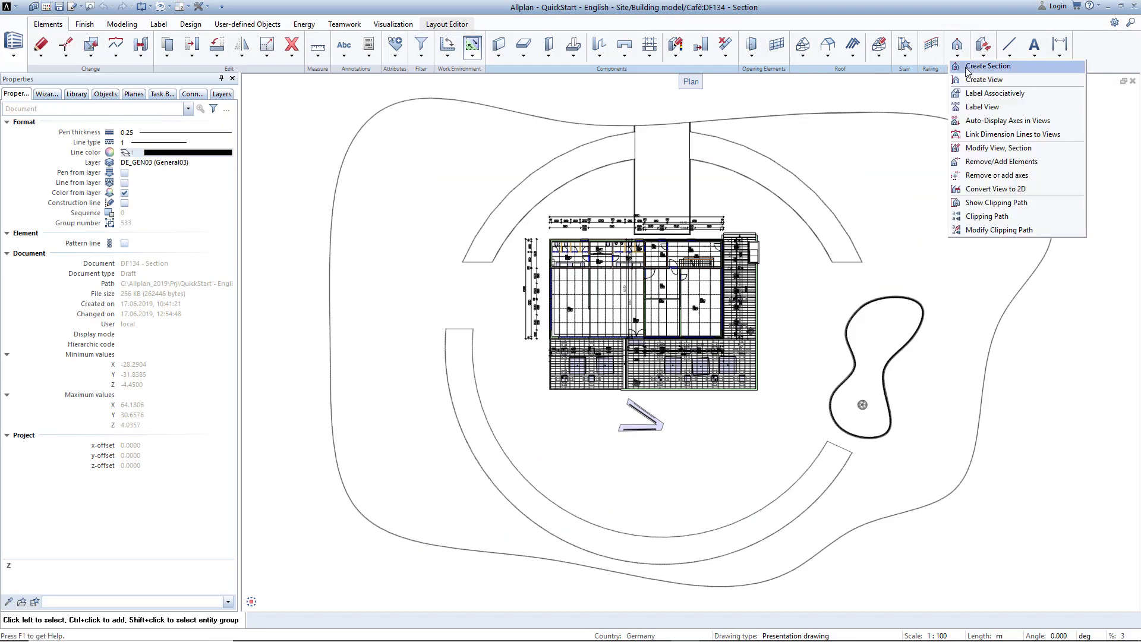
left_click(962, 65)
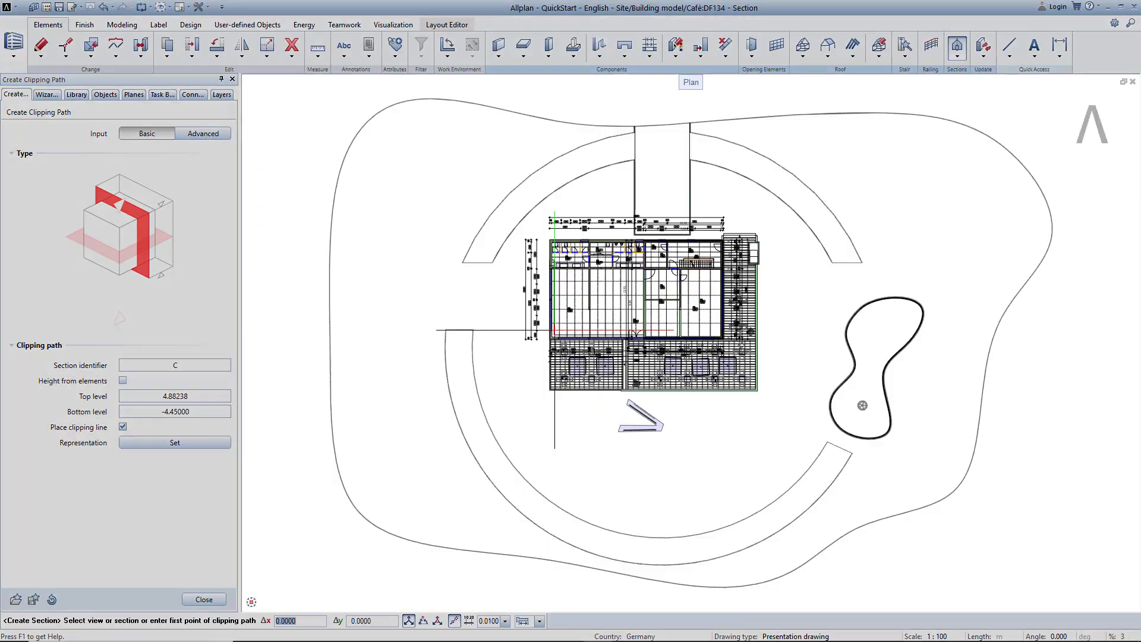
left_click(506, 314)
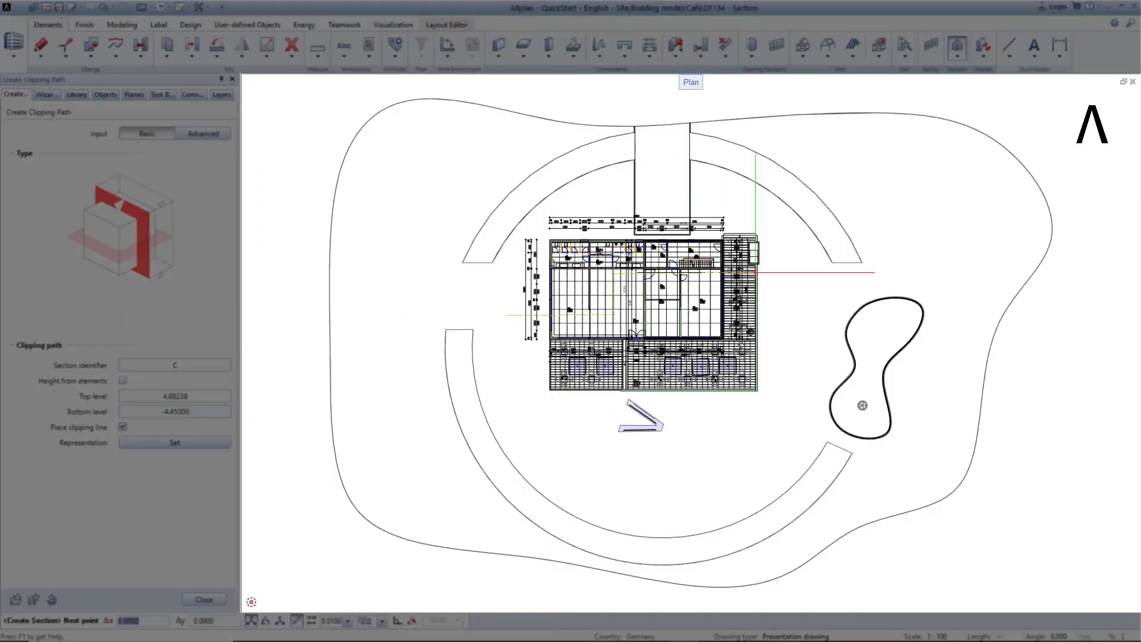
left_click(800, 275)
key("Escape")
left_click(801, 245)
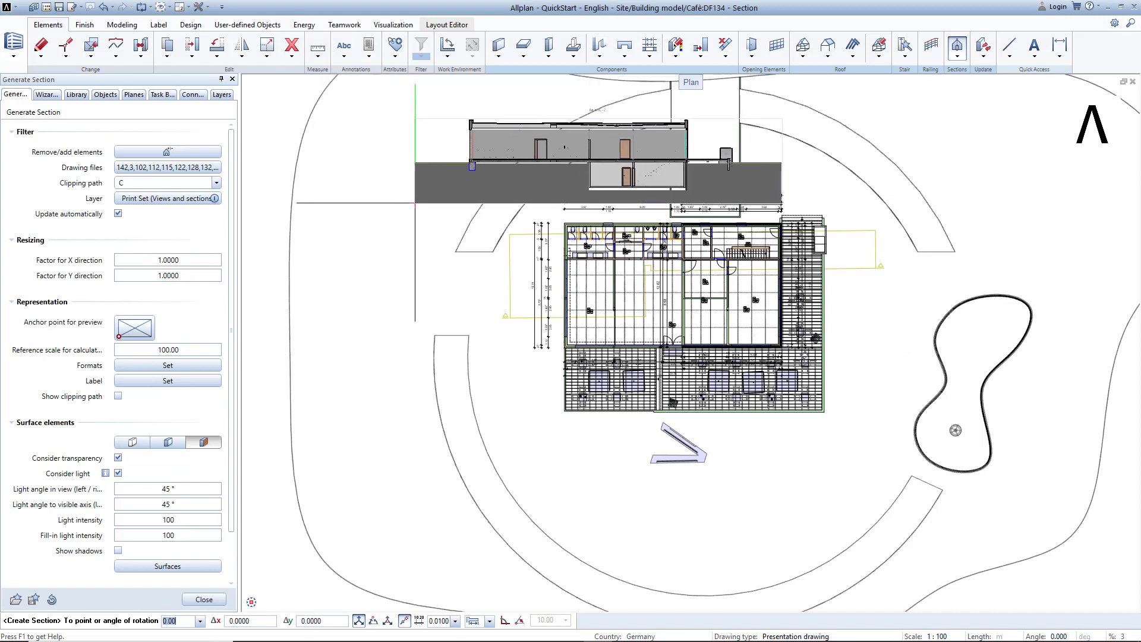
- Move the Section C-C preview to free space outside the floor plan and display it without colored surfaces
scroll(1010, 279, "down", 6)
scroll(473, 313, "up", 6)
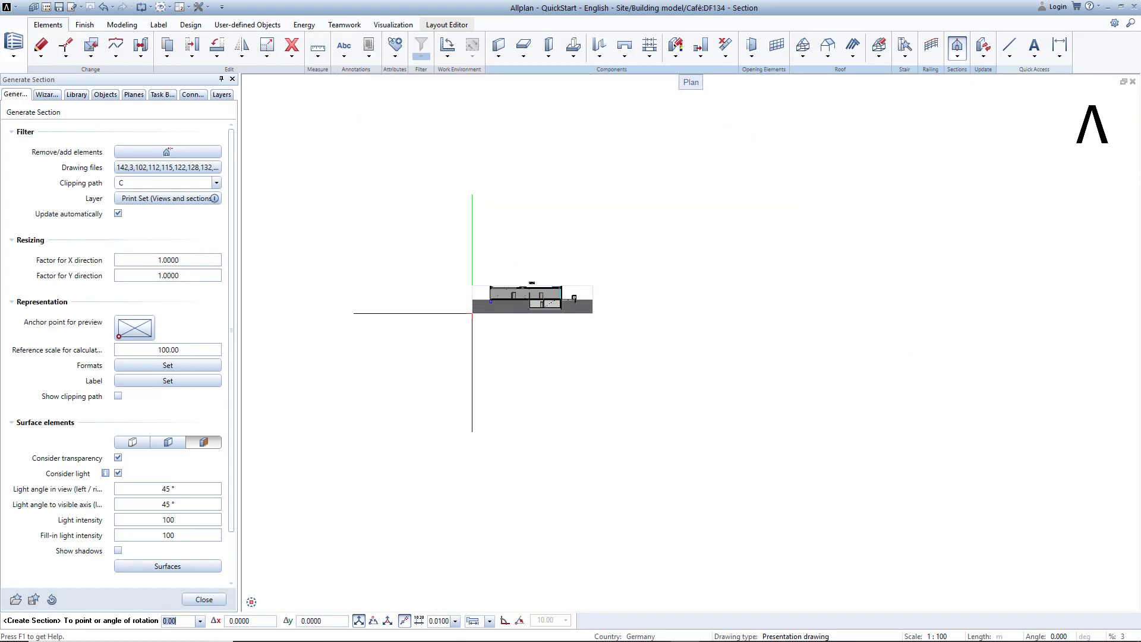
scroll(473, 313, "up", 5)
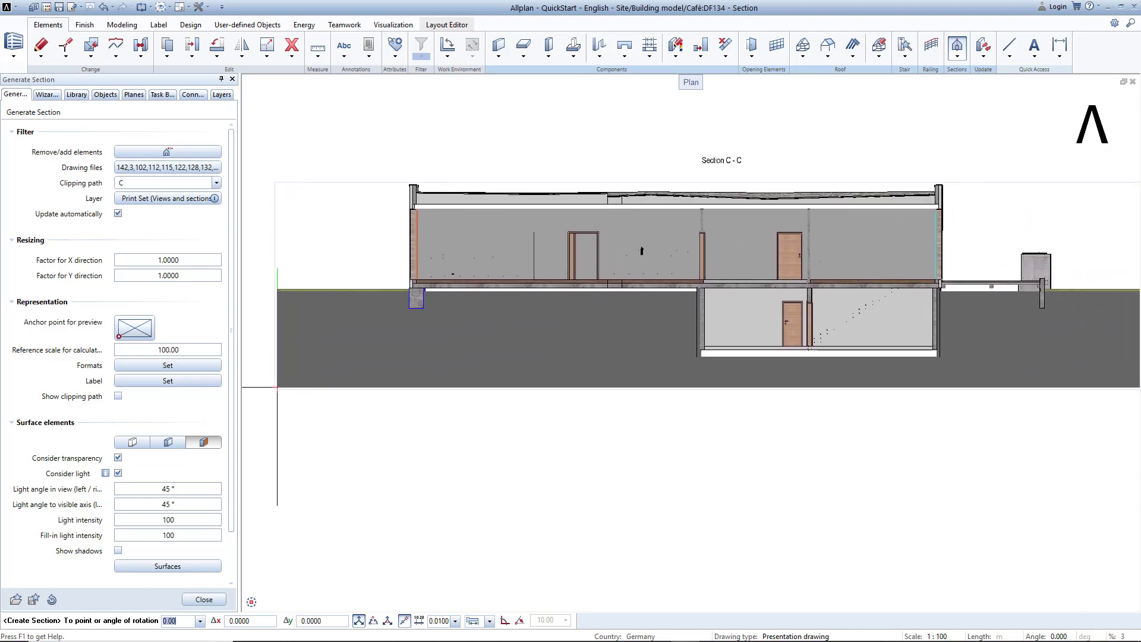
scroll(275, 387, "down", 1)
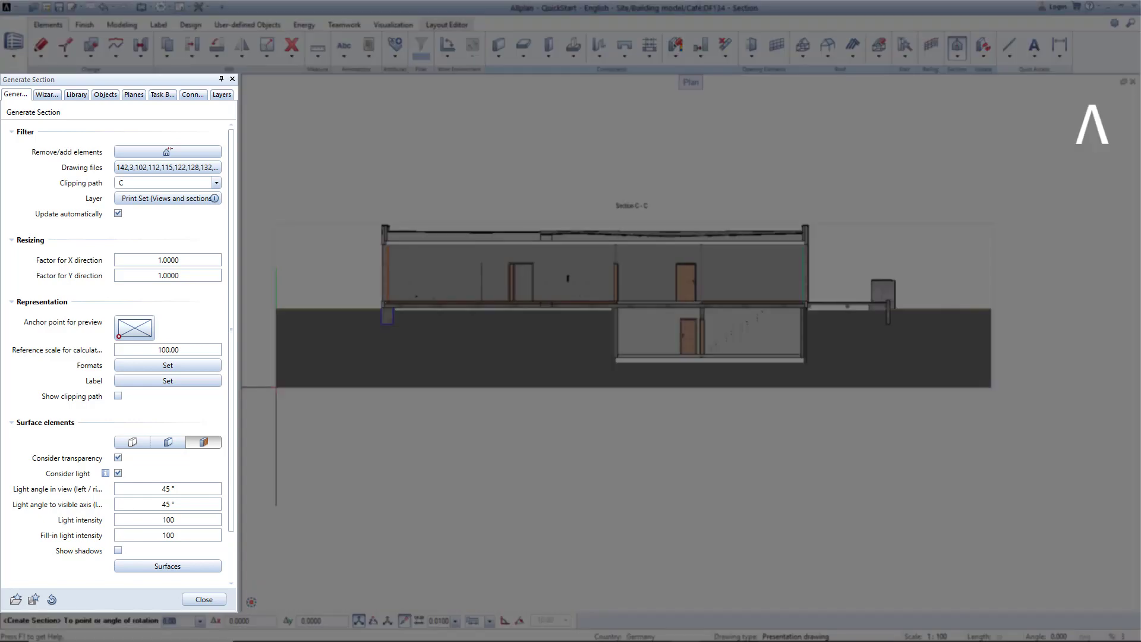
left_click(132, 442)
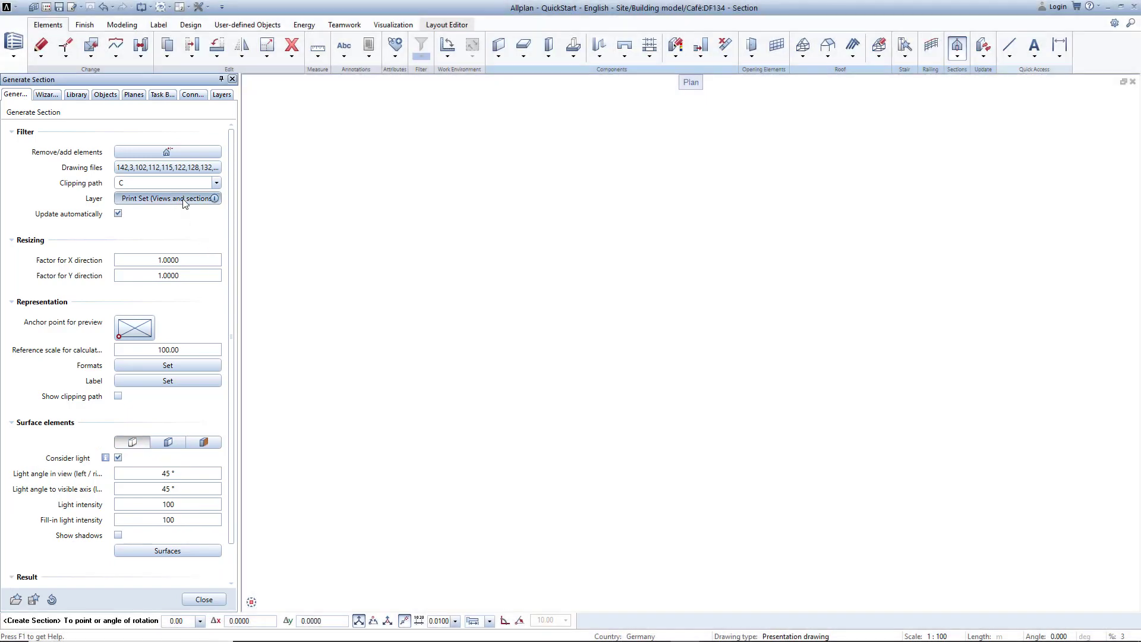
- Exclude the stair layer AR_STAIR from Section C-C using a user-defined layer setting
left_click(183, 200)
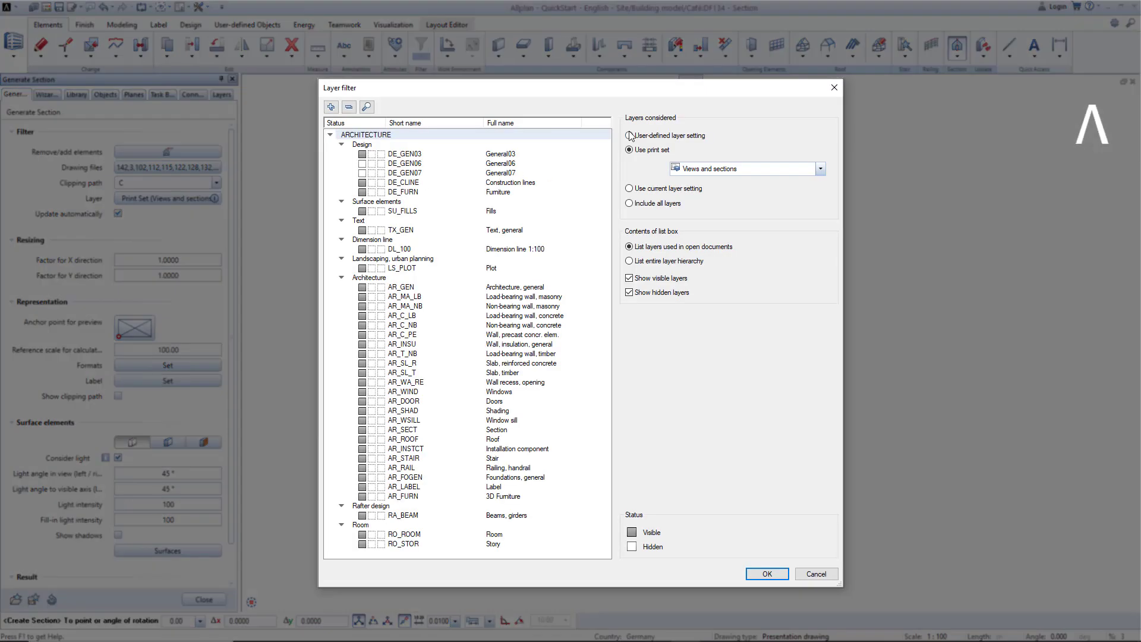
left_click(629, 136)
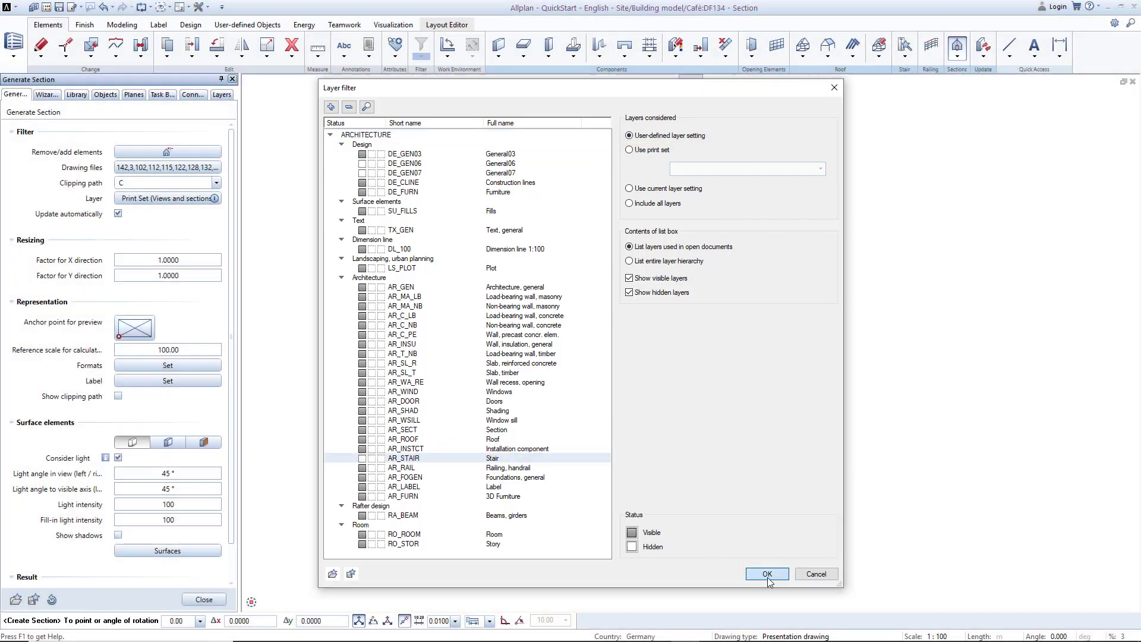
left_click(766, 573)
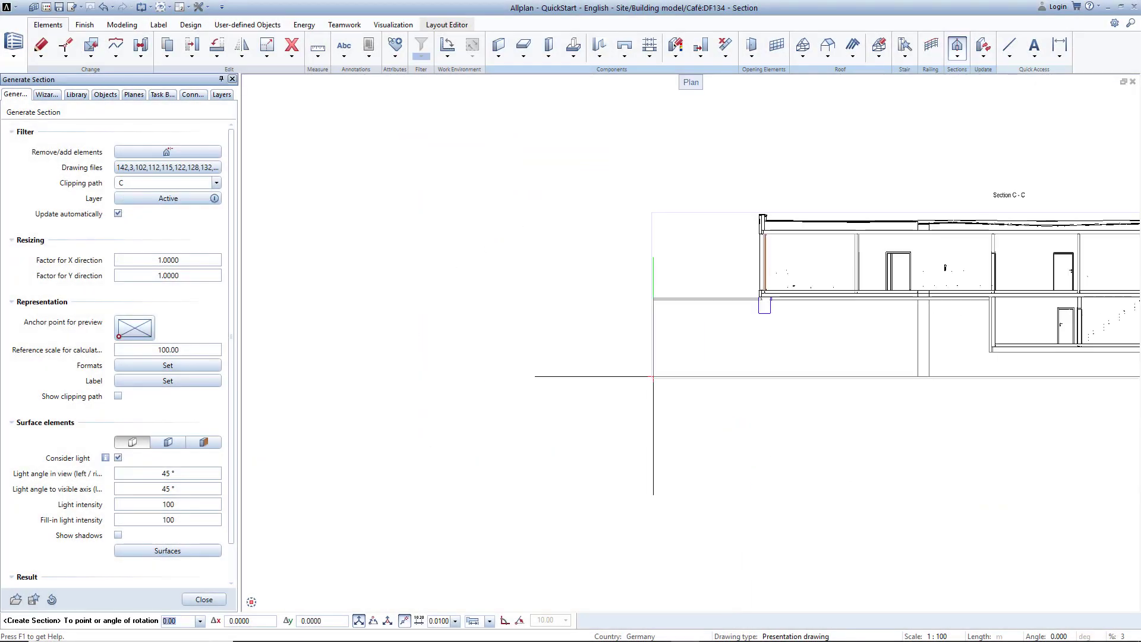
key("Return")
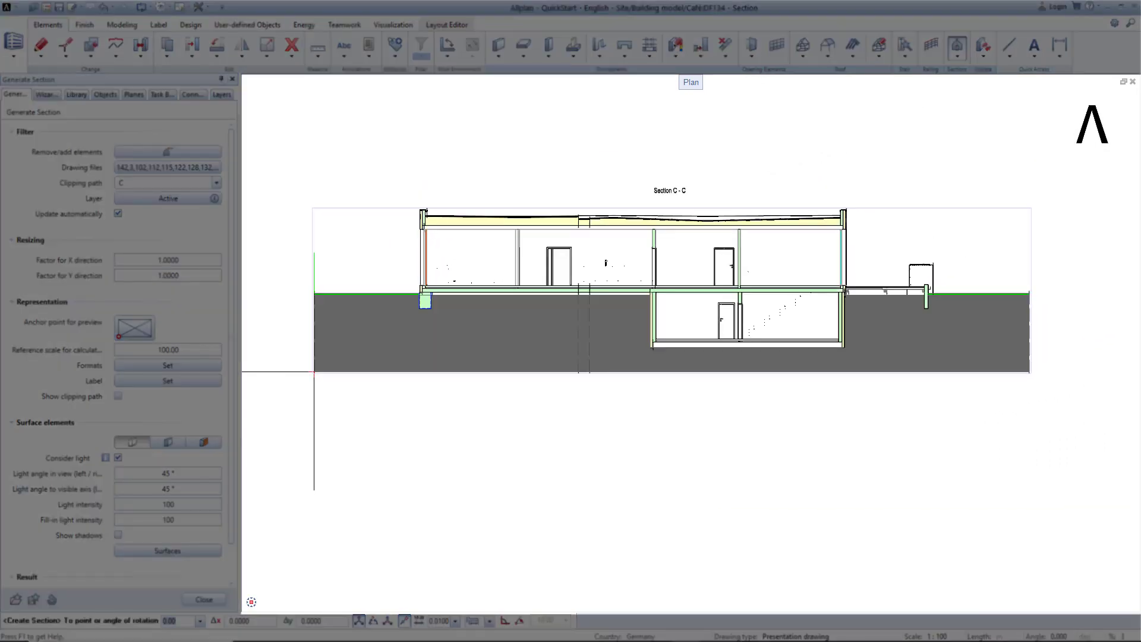
- Make drawing file 130 "View" current in the building structure, deselect drawing file 134, and return to the plan
right_click(1053, 237)
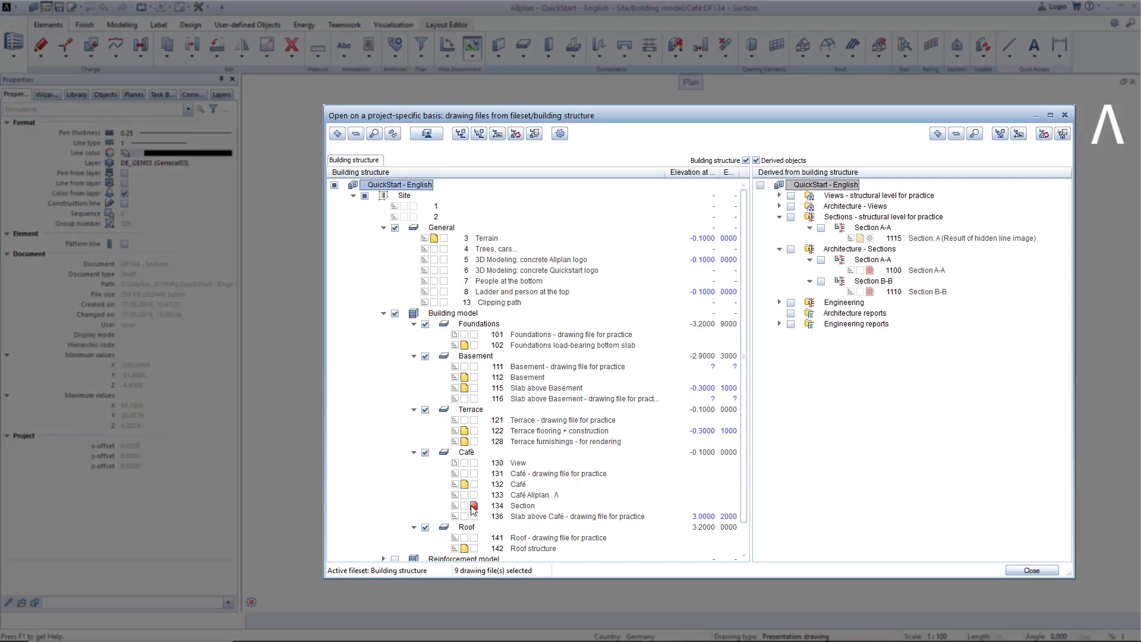
left_click(473, 506)
left_click(474, 463)
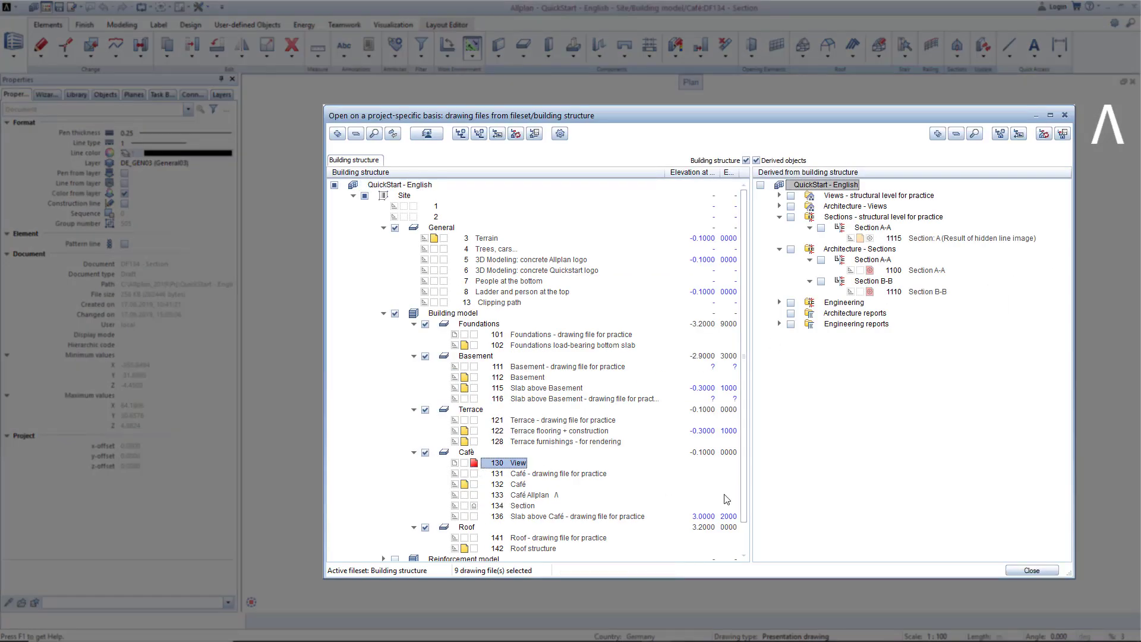
left_click(1016, 569)
- Create the Front, South Elevation view of the café and place it in the empty drawing area
left_click(961, 59)
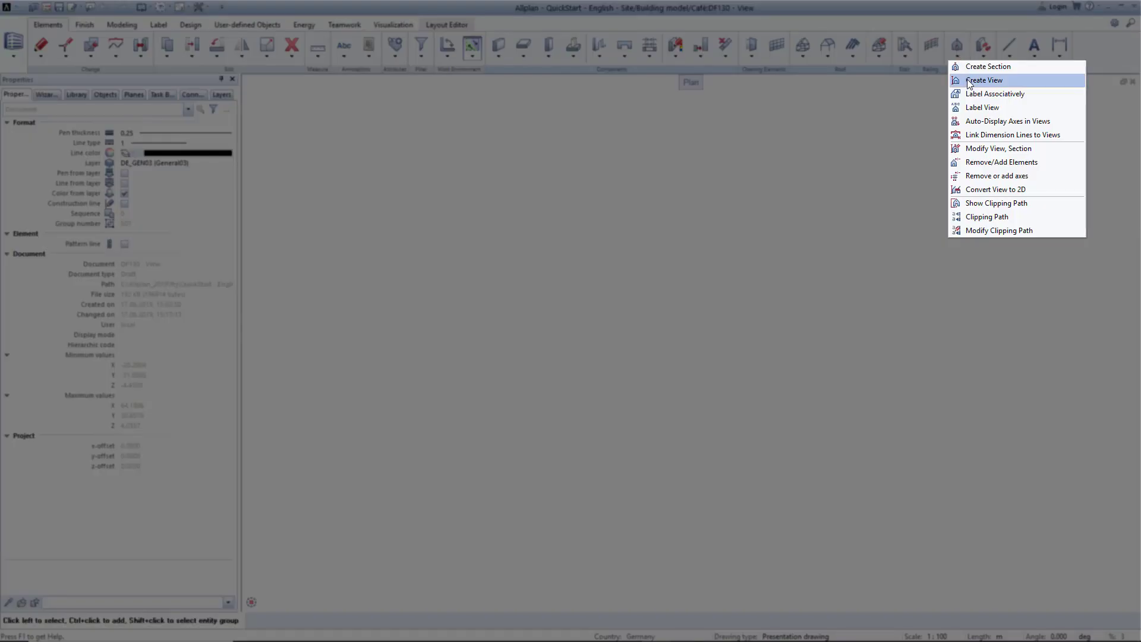
left_click(967, 80)
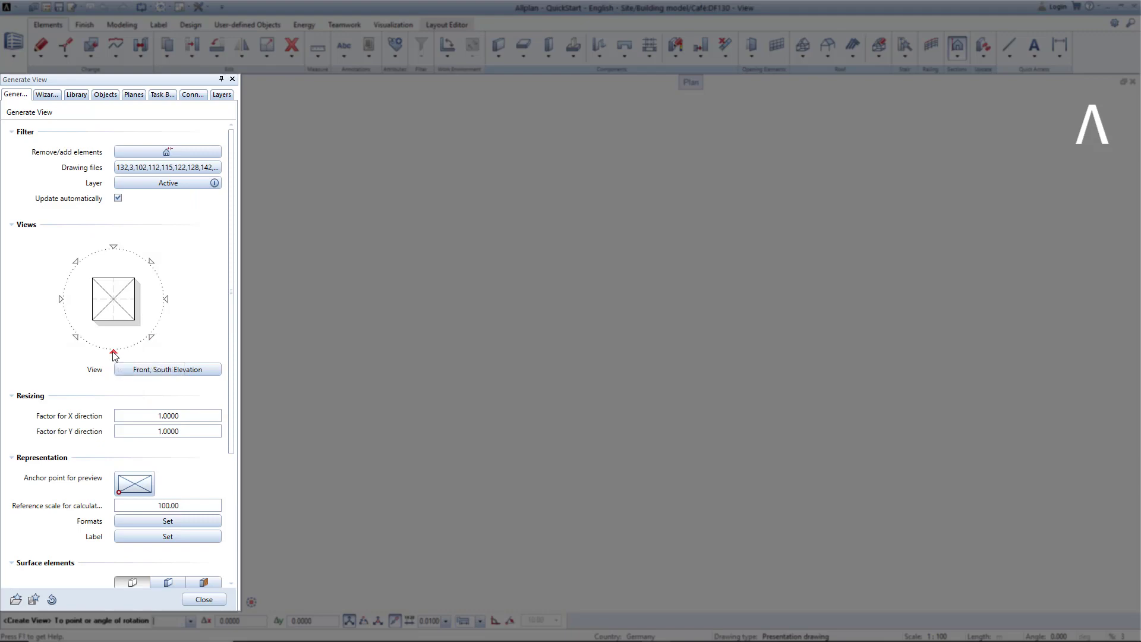
scroll(369, 302, "down", 1)
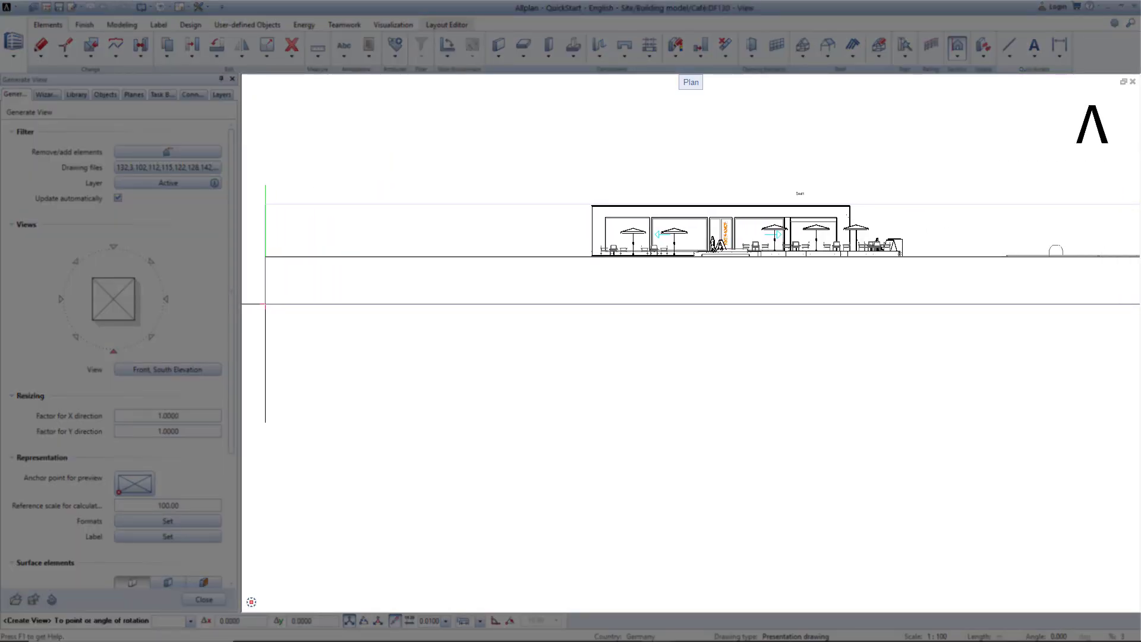
left_click(267, 304)
scroll(784, 249, "up", 2)
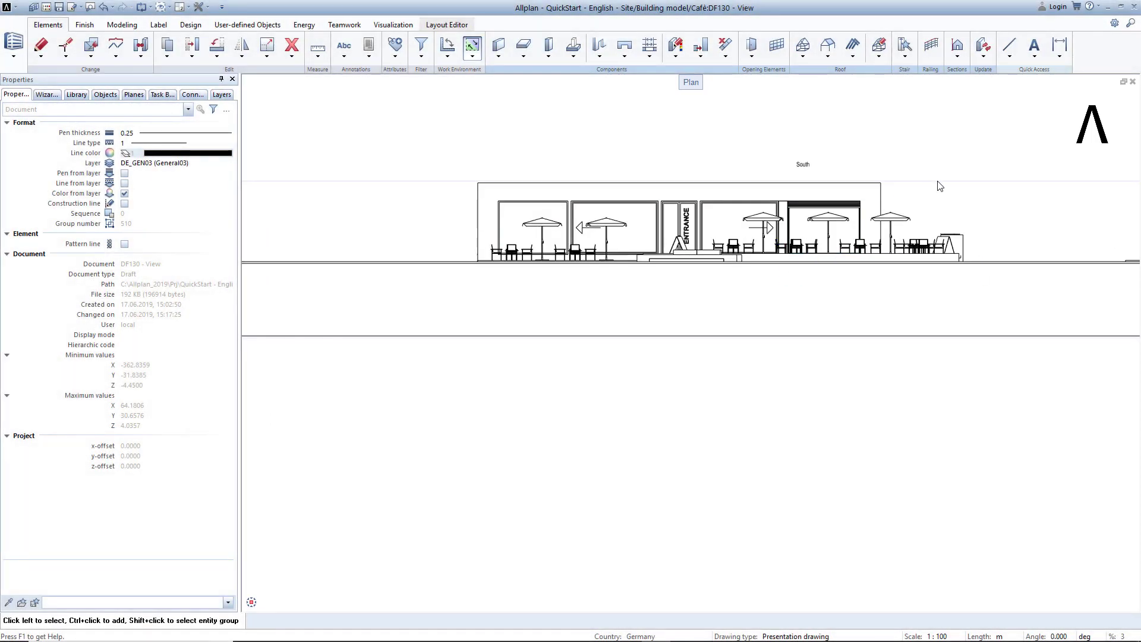
- Make drawing file 134 "Section" current in the building structure and delete its contents
right_click(939, 186)
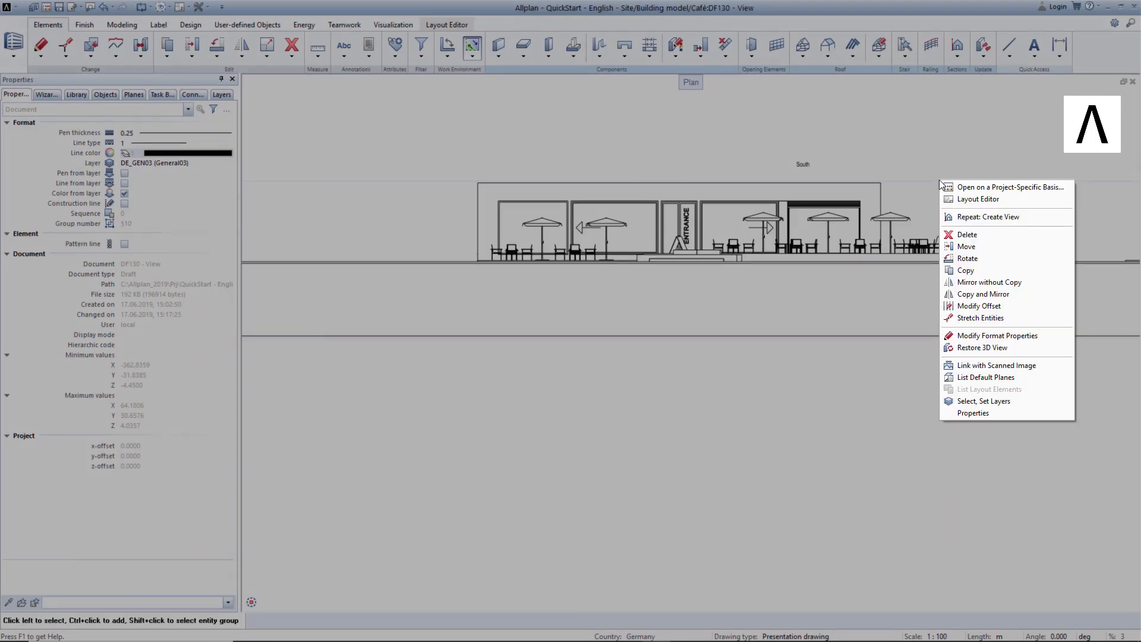
left_click(980, 188)
right_click(493, 506)
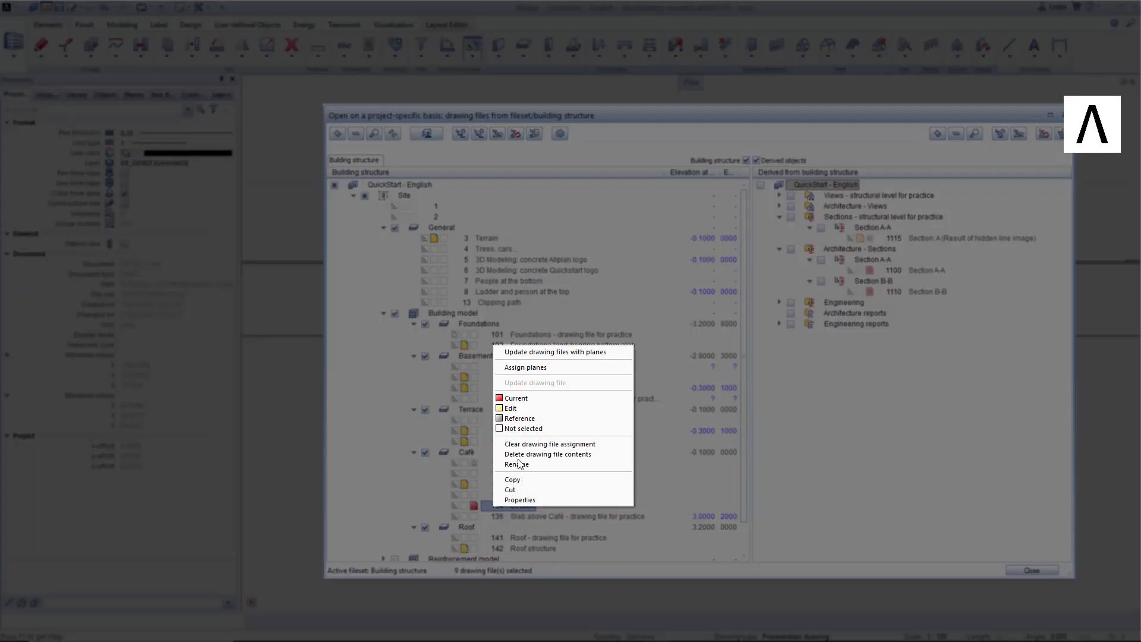
left_click(511, 400)
left_click(671, 373)
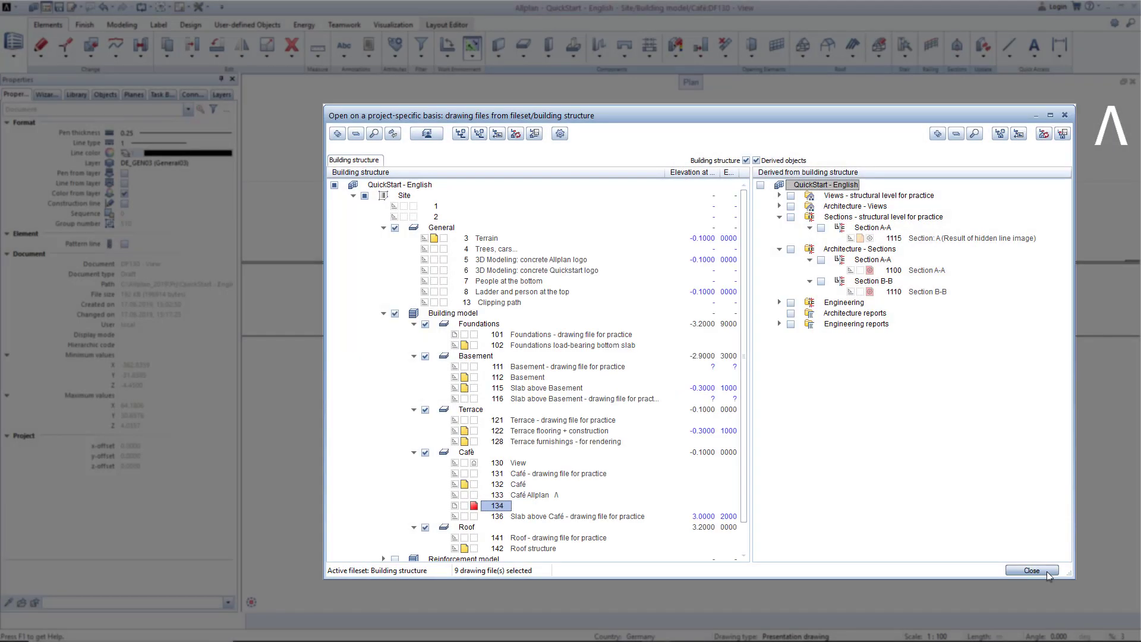